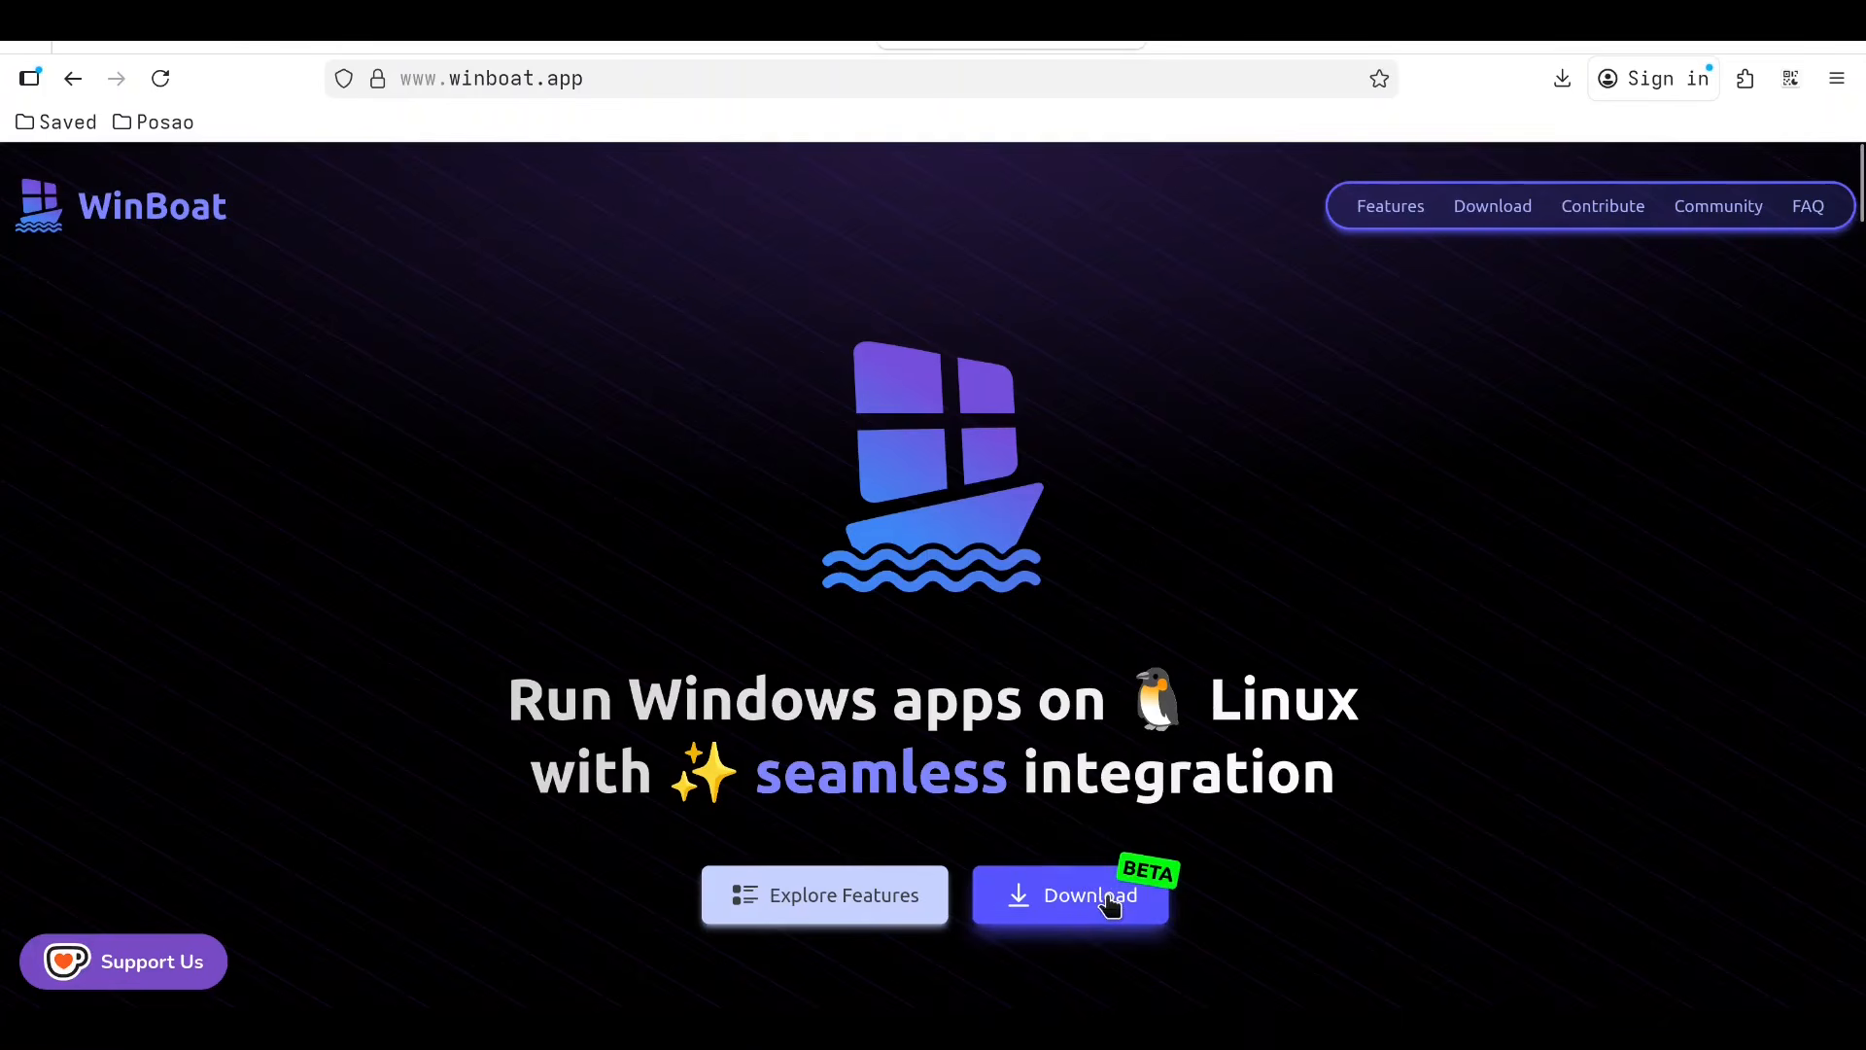
# Step: Go to the WinBoat site's download section, and launch WinBoat from the winboat-0.9.0-x86_64.rpm package in the Home folder
pyautogui.click(1088, 896)
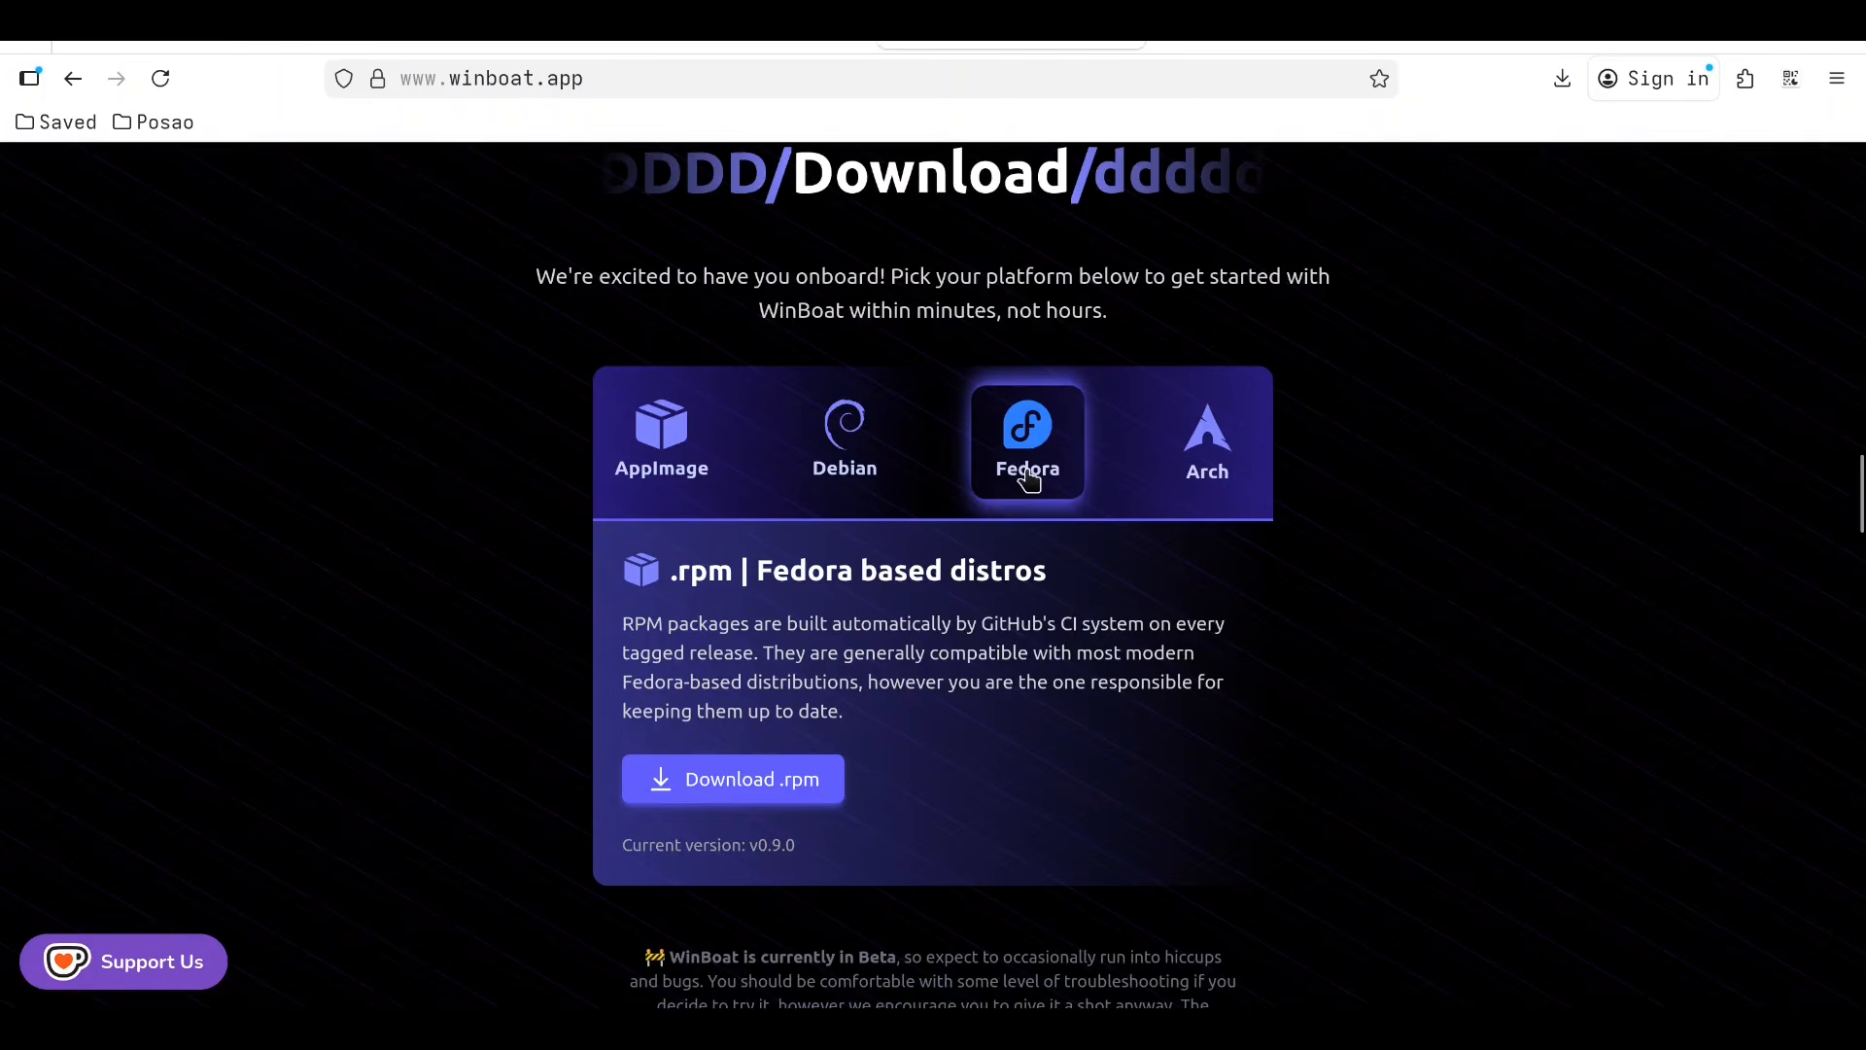
pyautogui.click(35, 329)
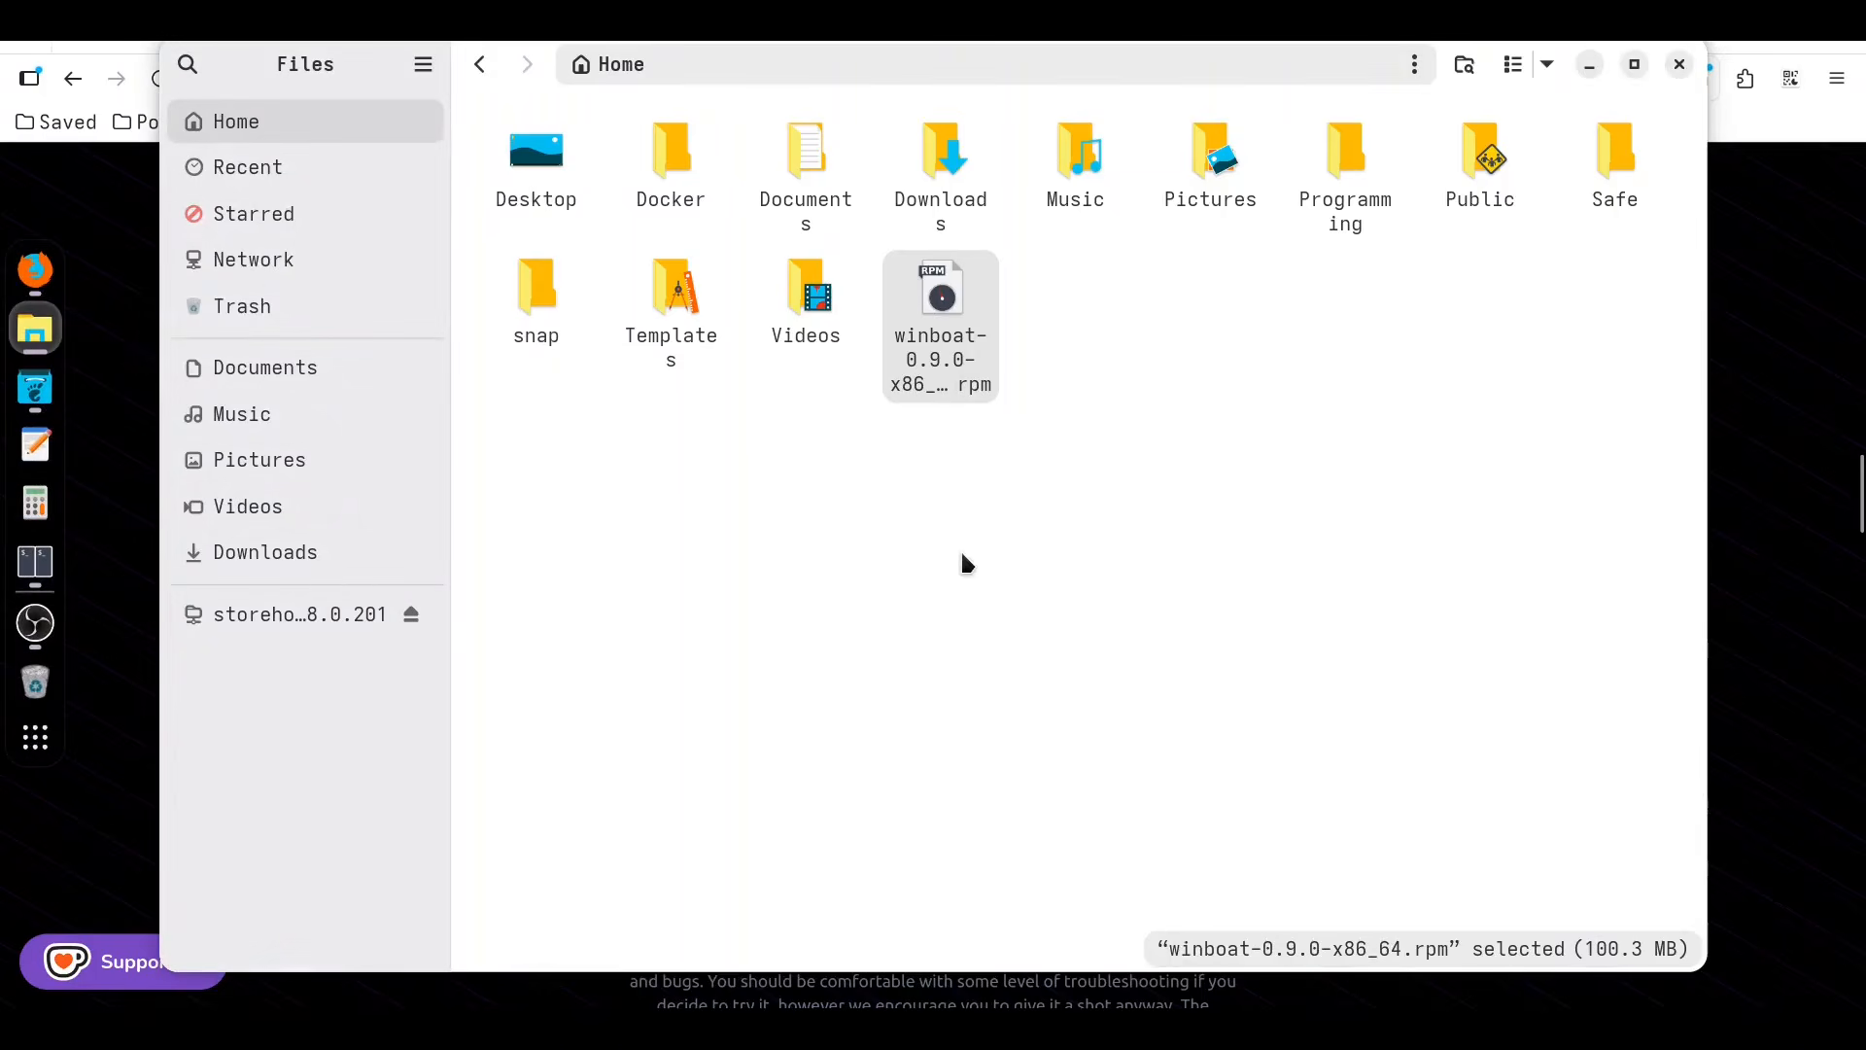
pyautogui.doubleClick(949, 364)
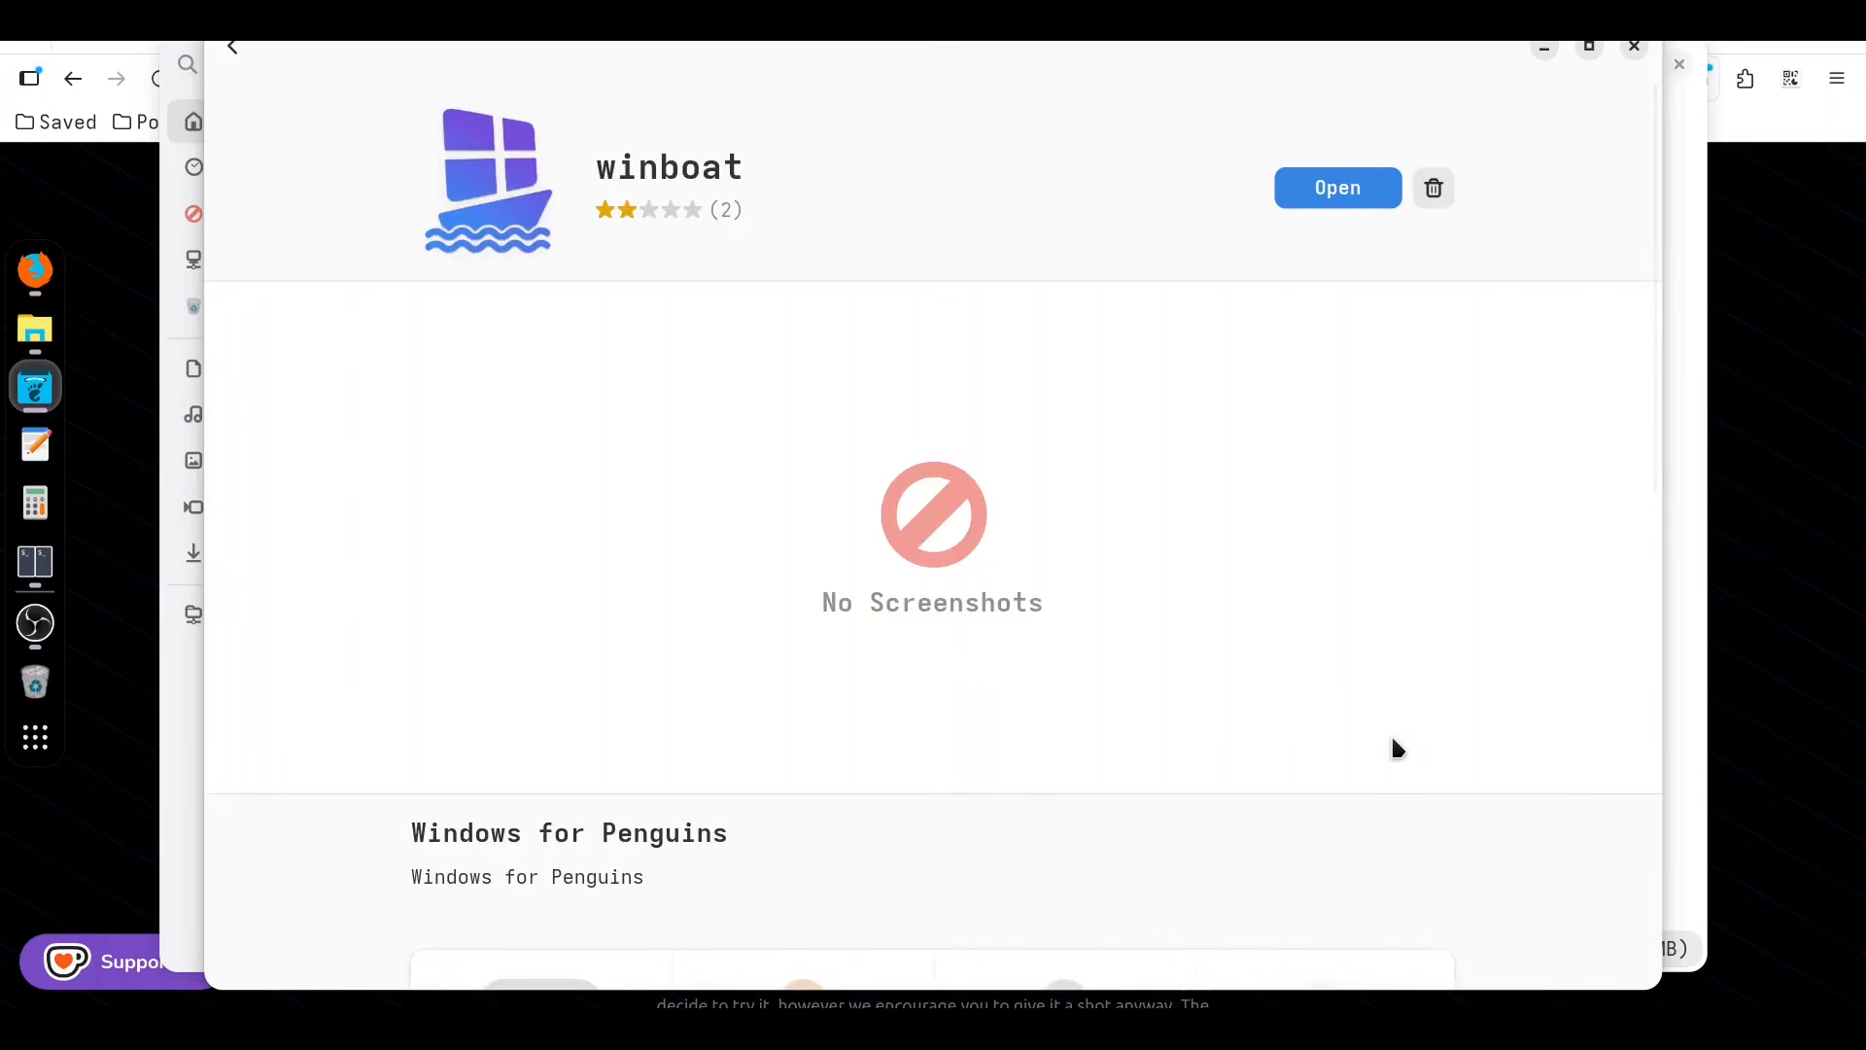
pyautogui.click(1332, 187)
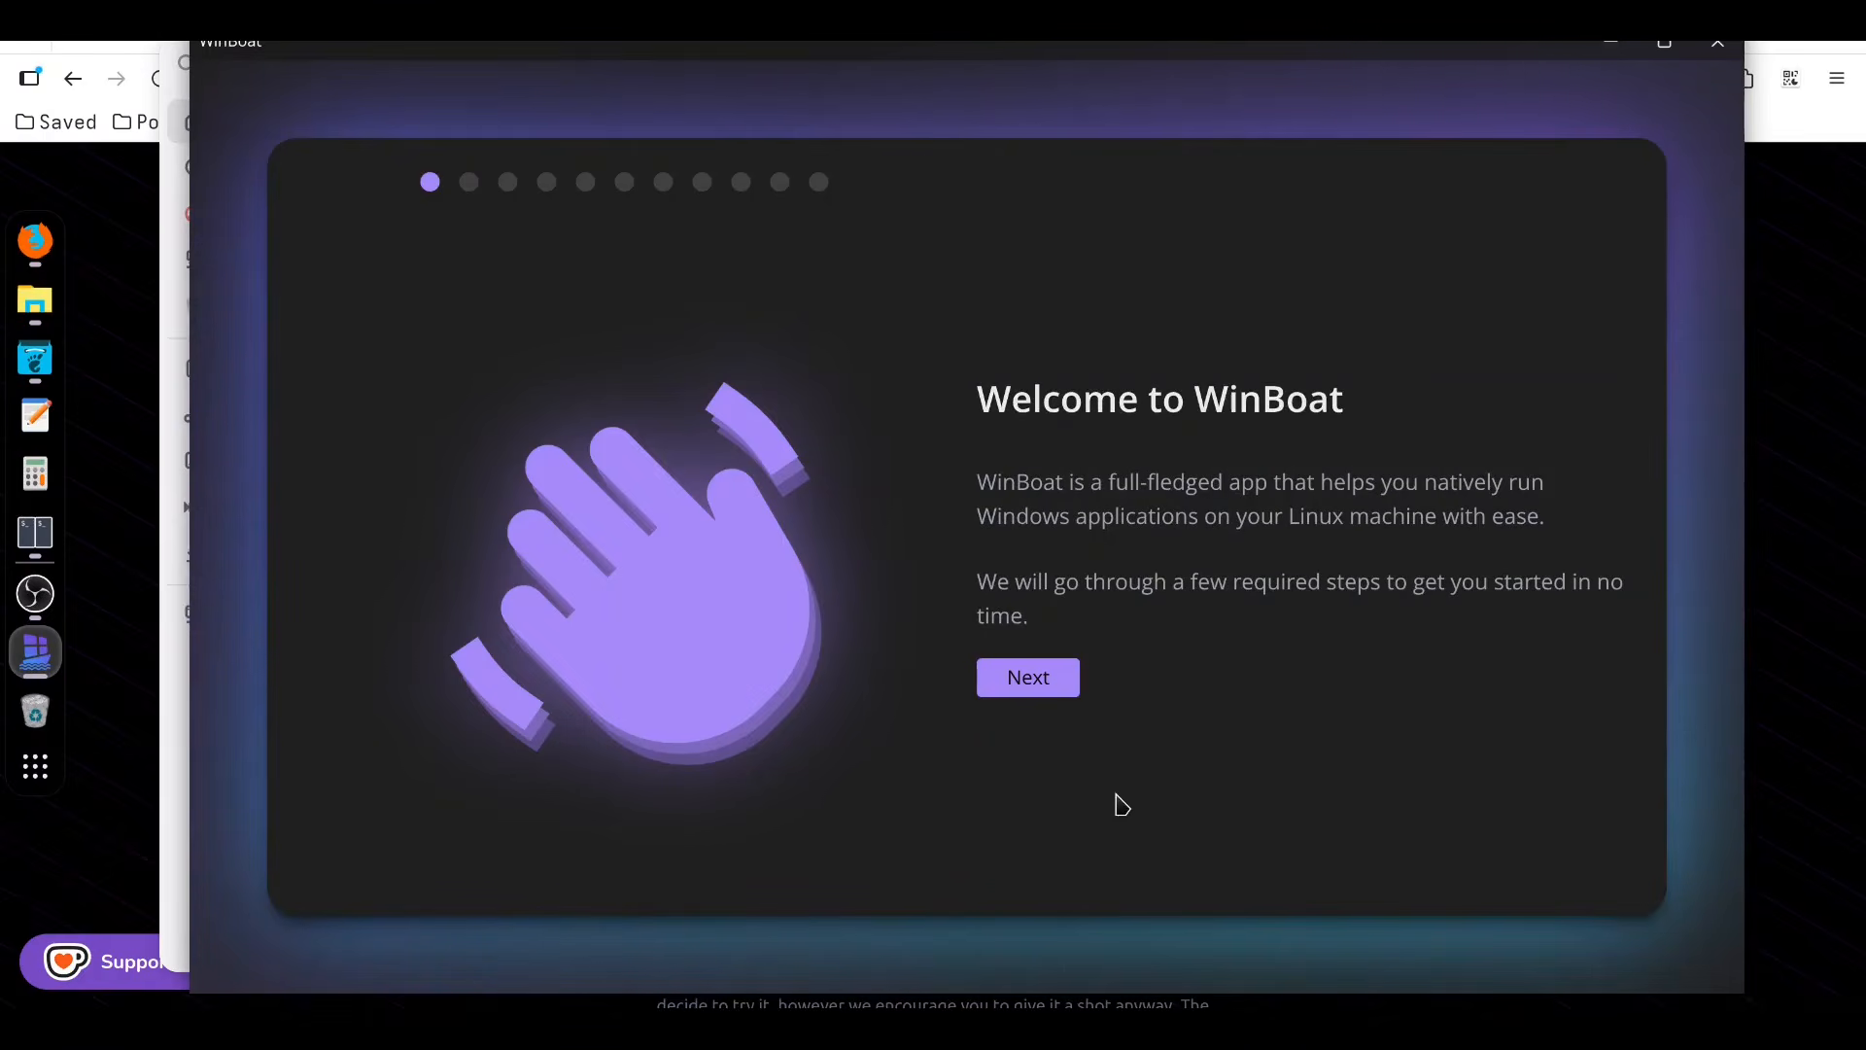
# Step: Proceed past the welcome page and accept the MIT license, and examine the RAM and CPU prerequisites
pyautogui.click(1037, 697)
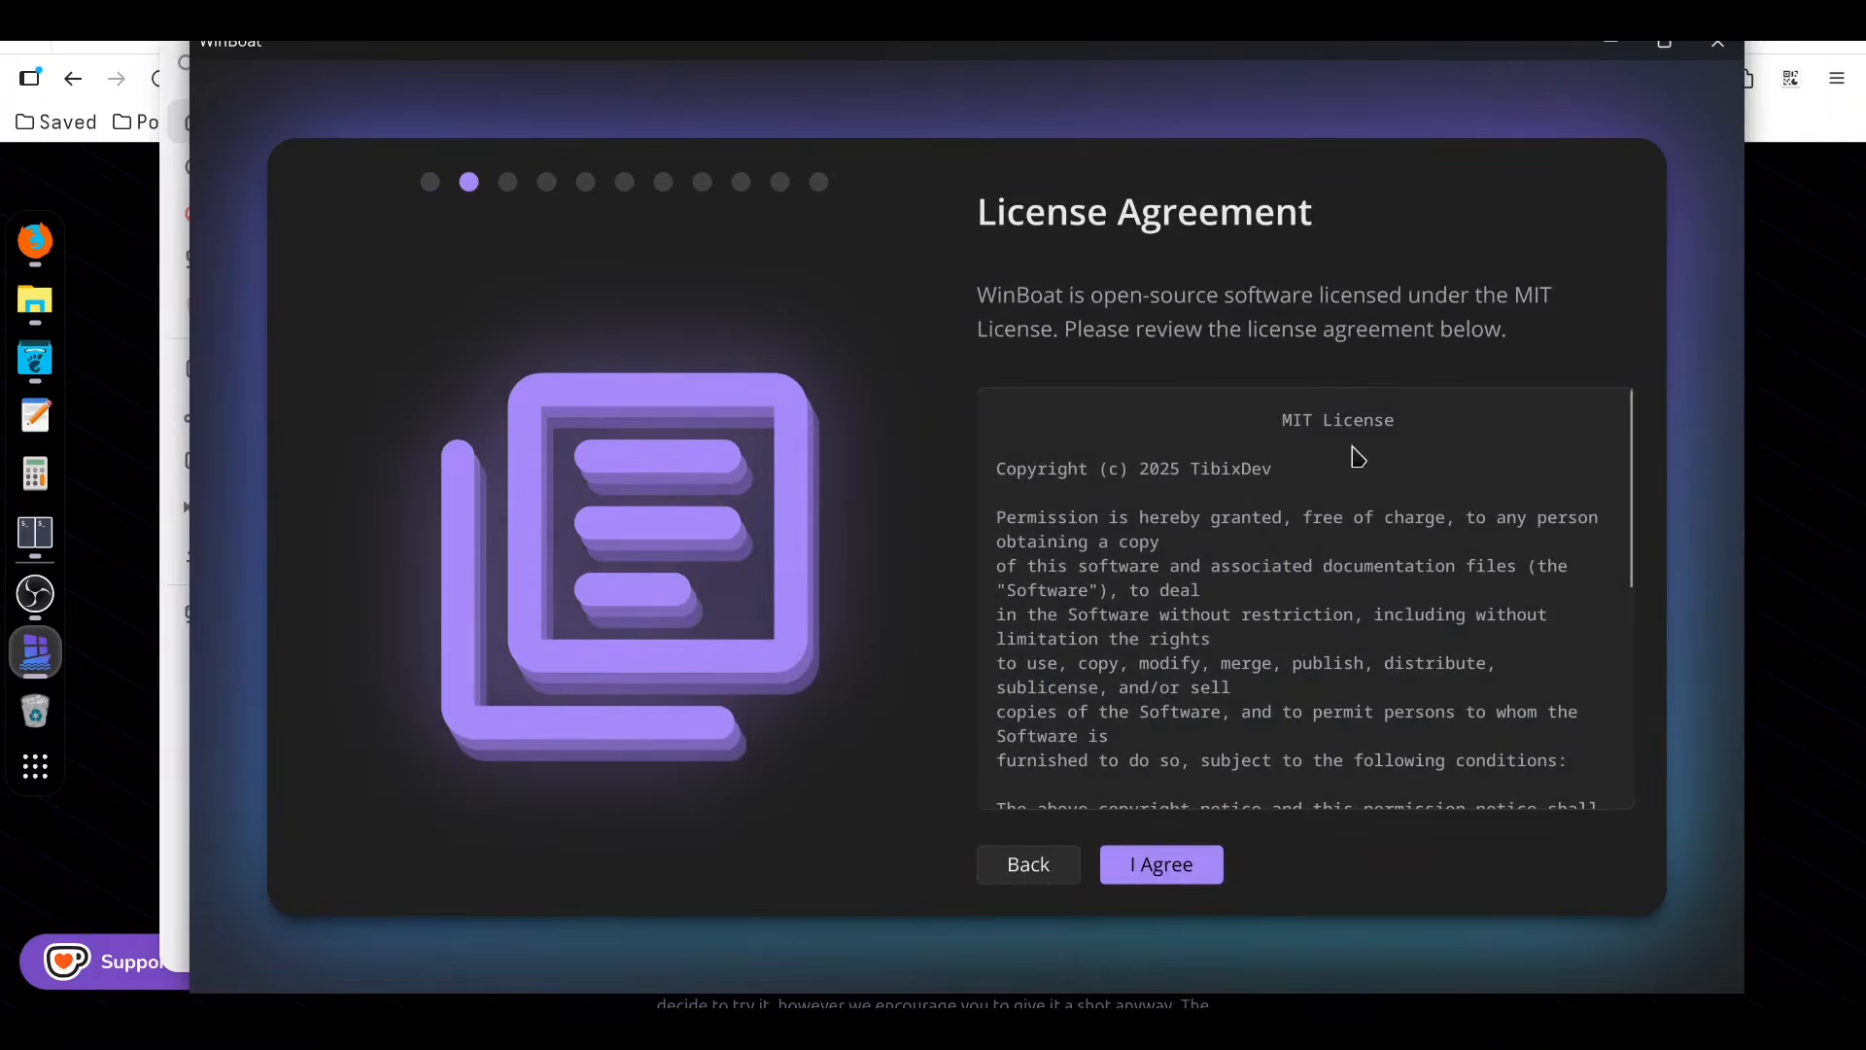
pyautogui.click(1215, 864)
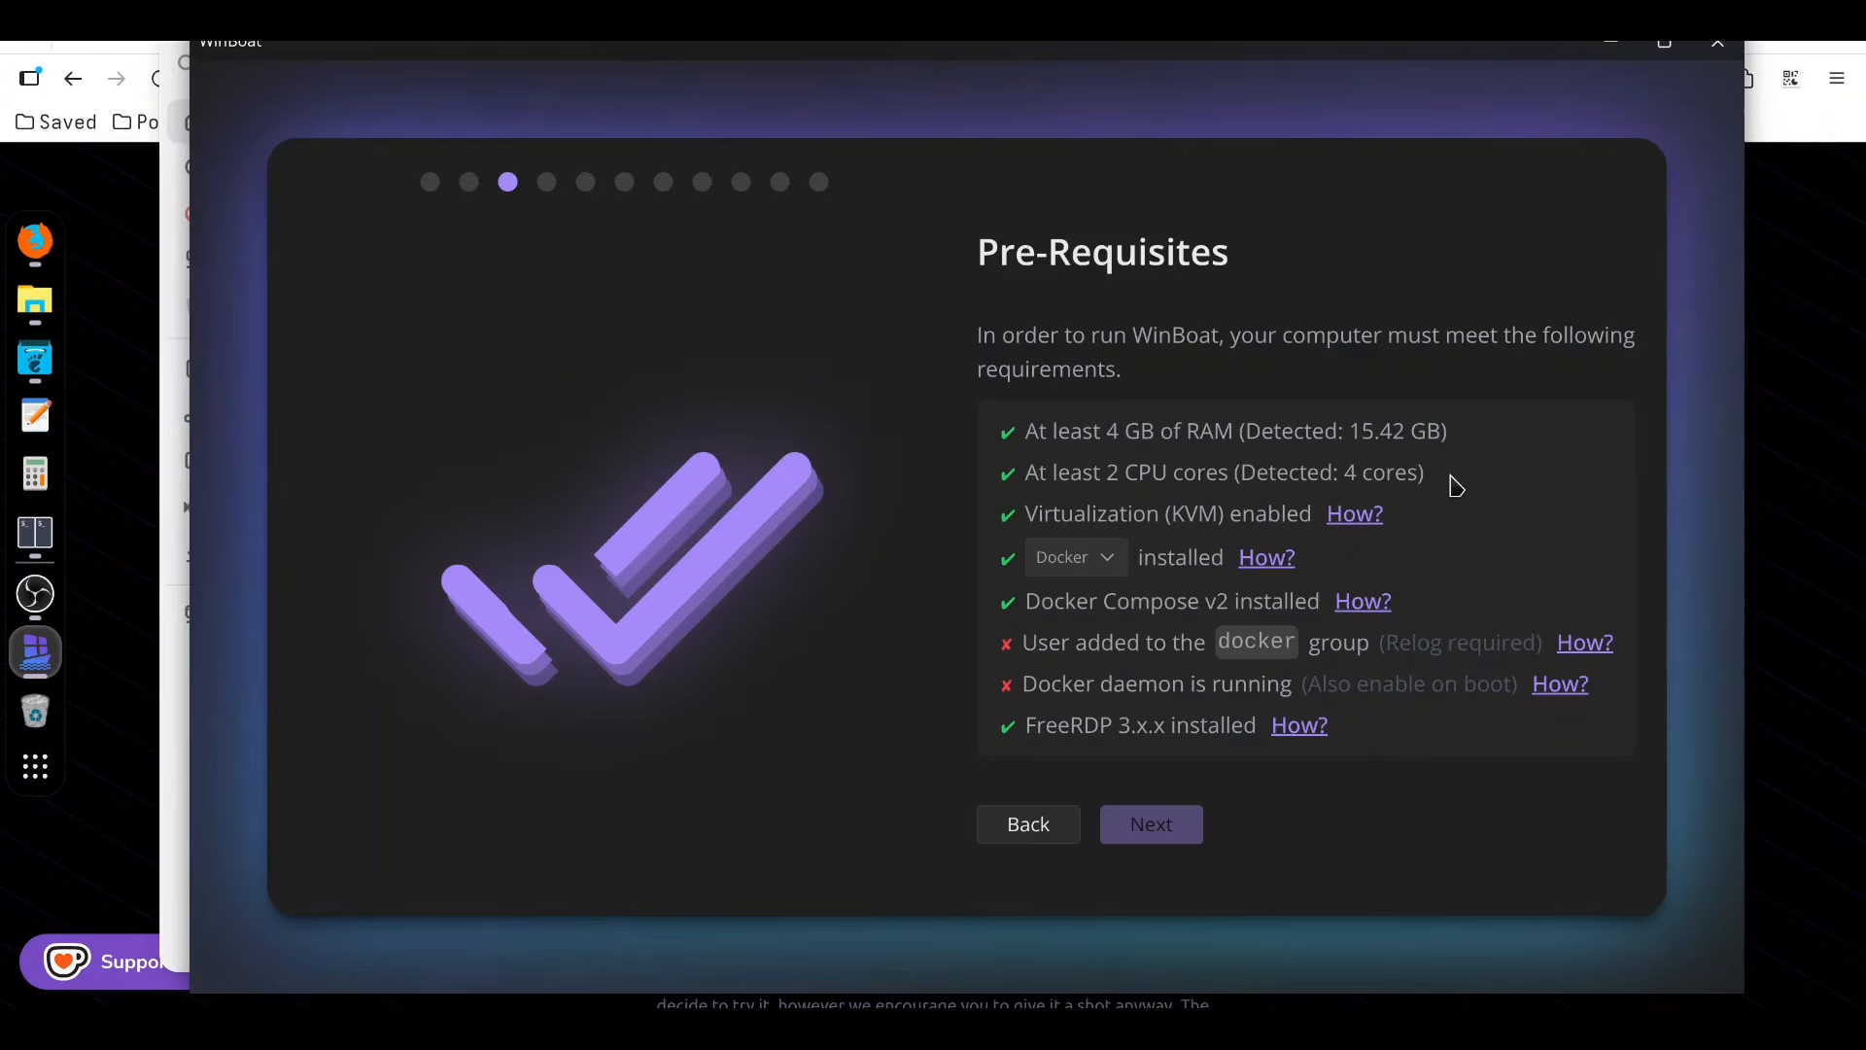
pyautogui.moveTo(1454, 483); pyautogui.dragTo(1045, 428)
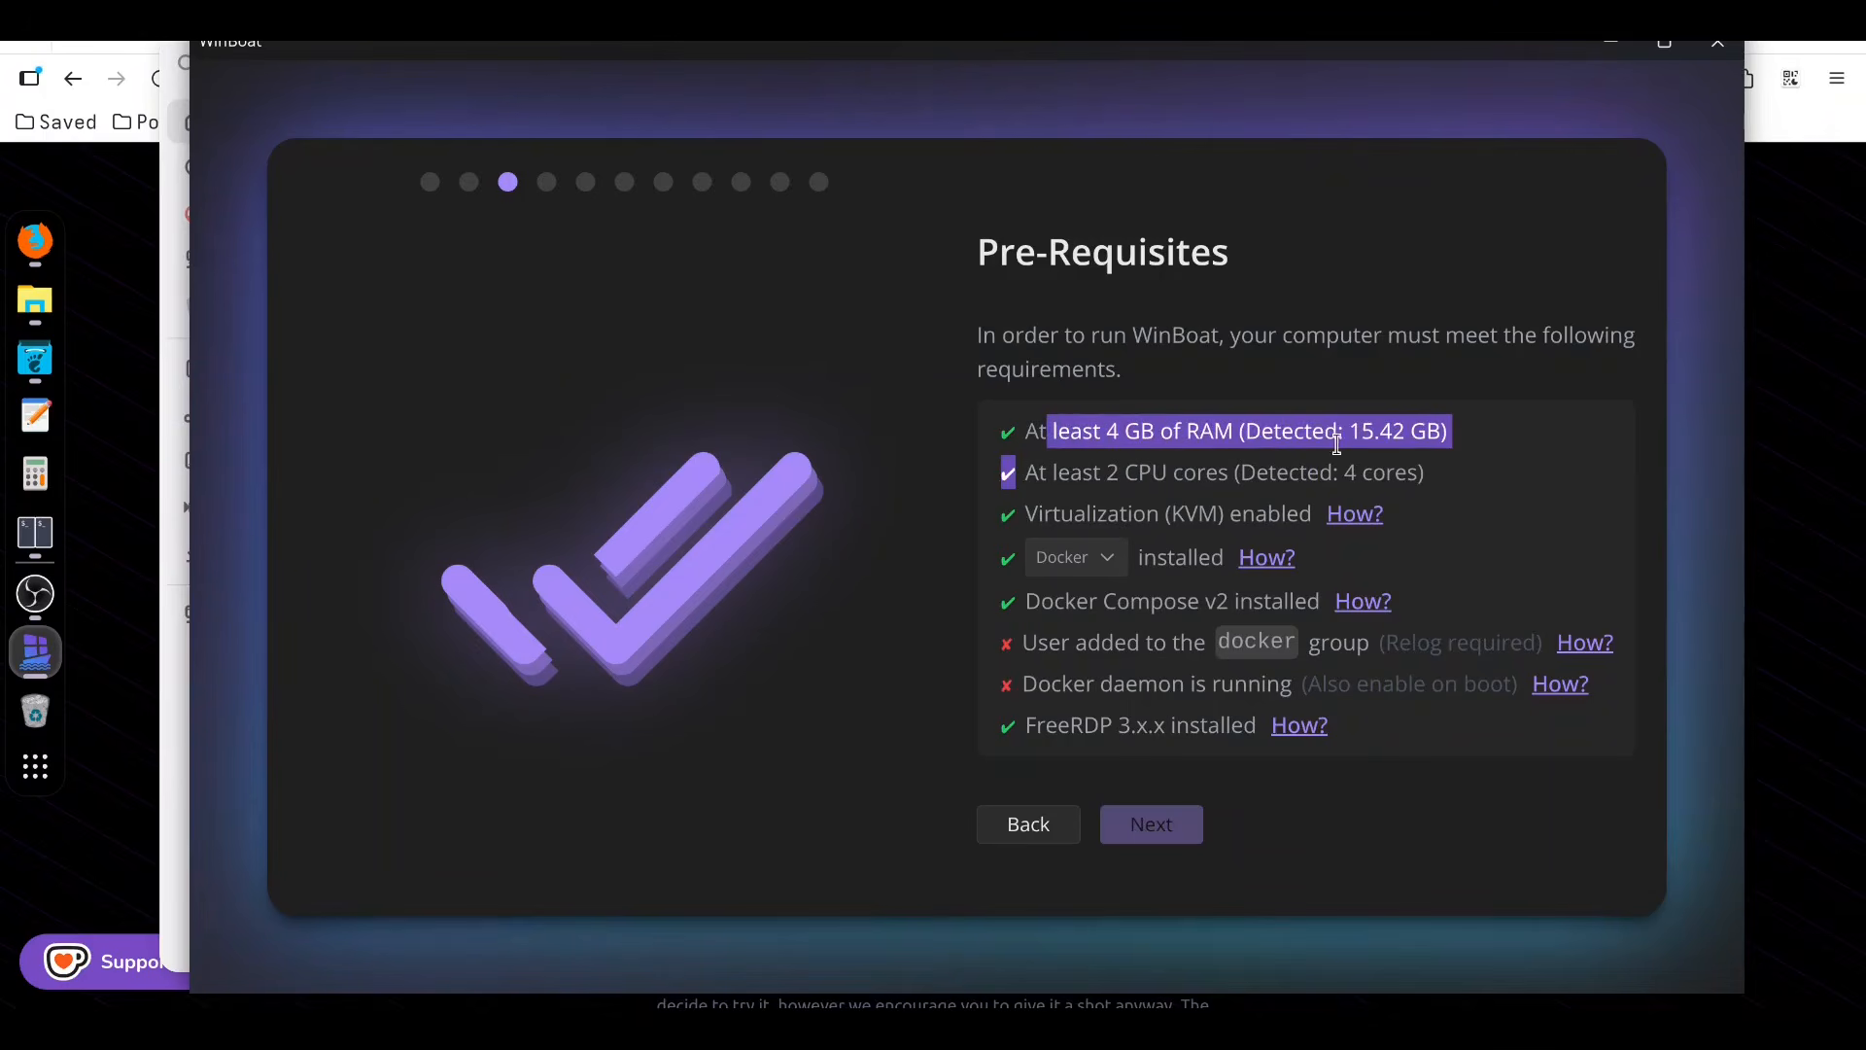
pyautogui.click(1465, 475)
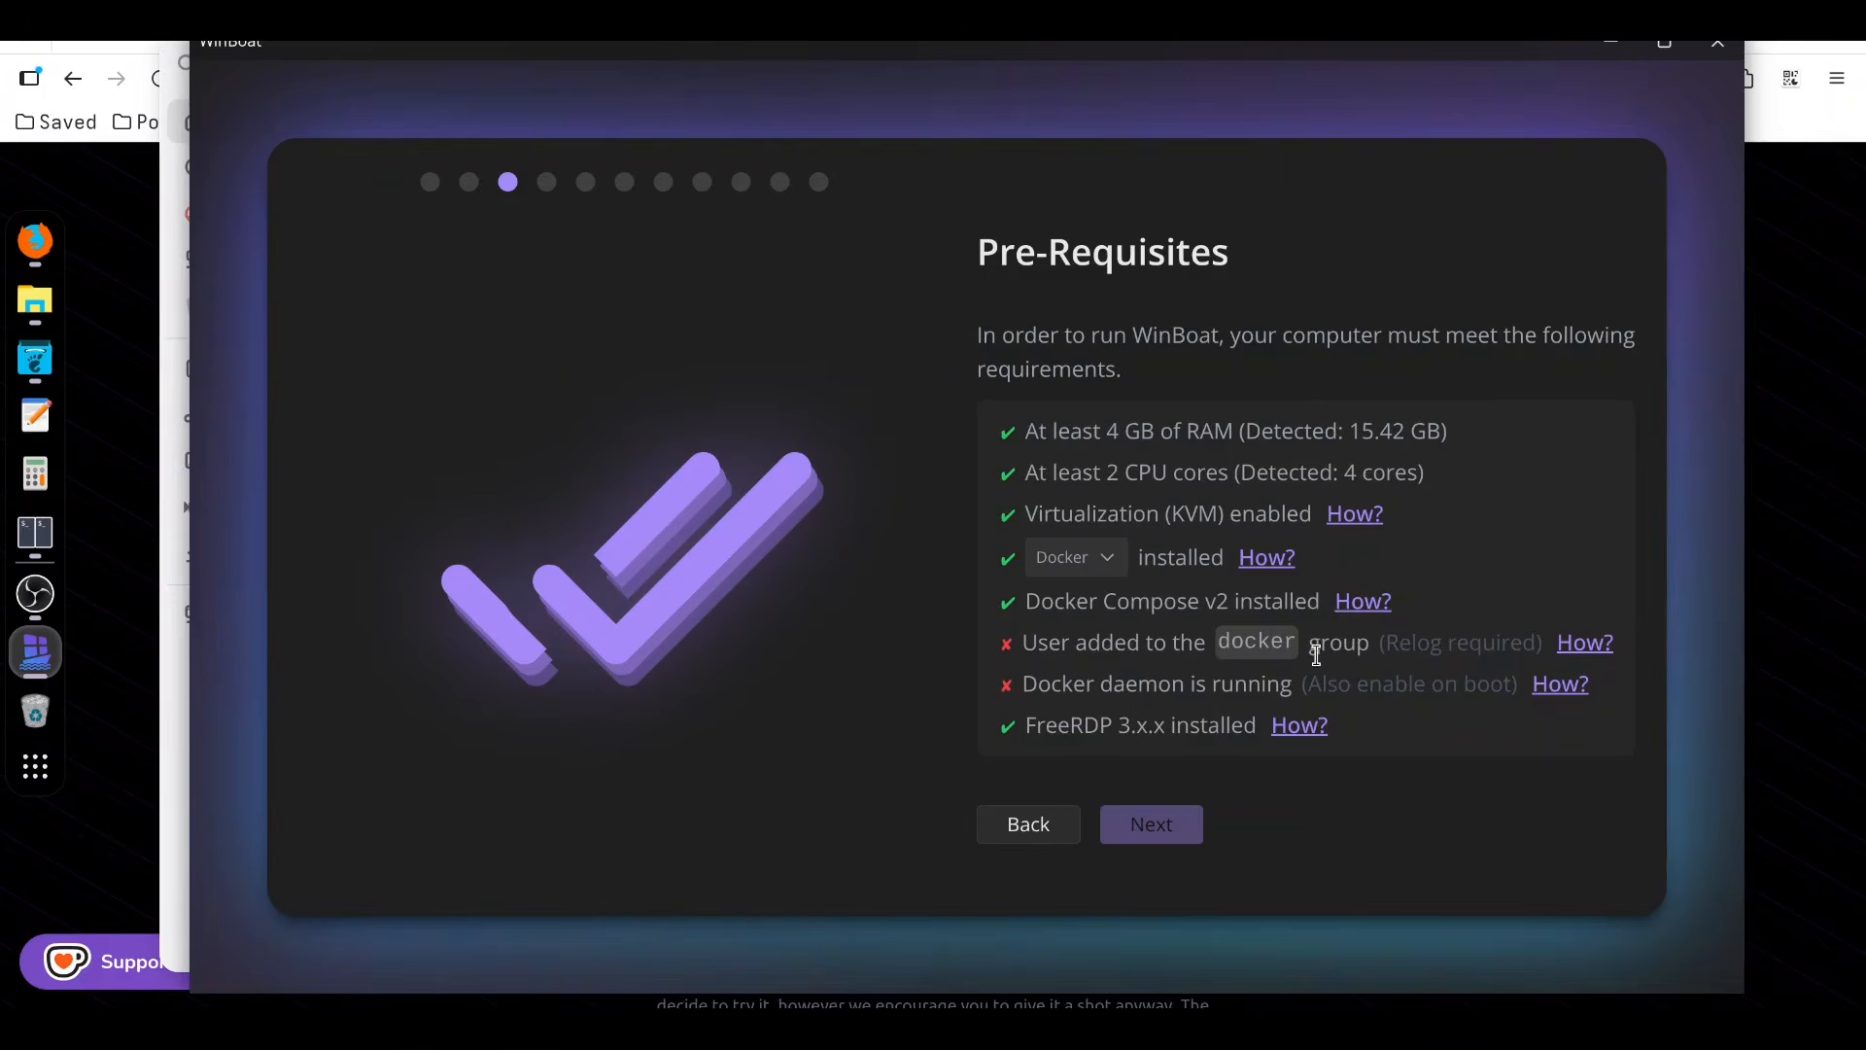
# Step: Switch to the Tilix terminal and look up the current account name with whoami
pyautogui.click(35, 535)
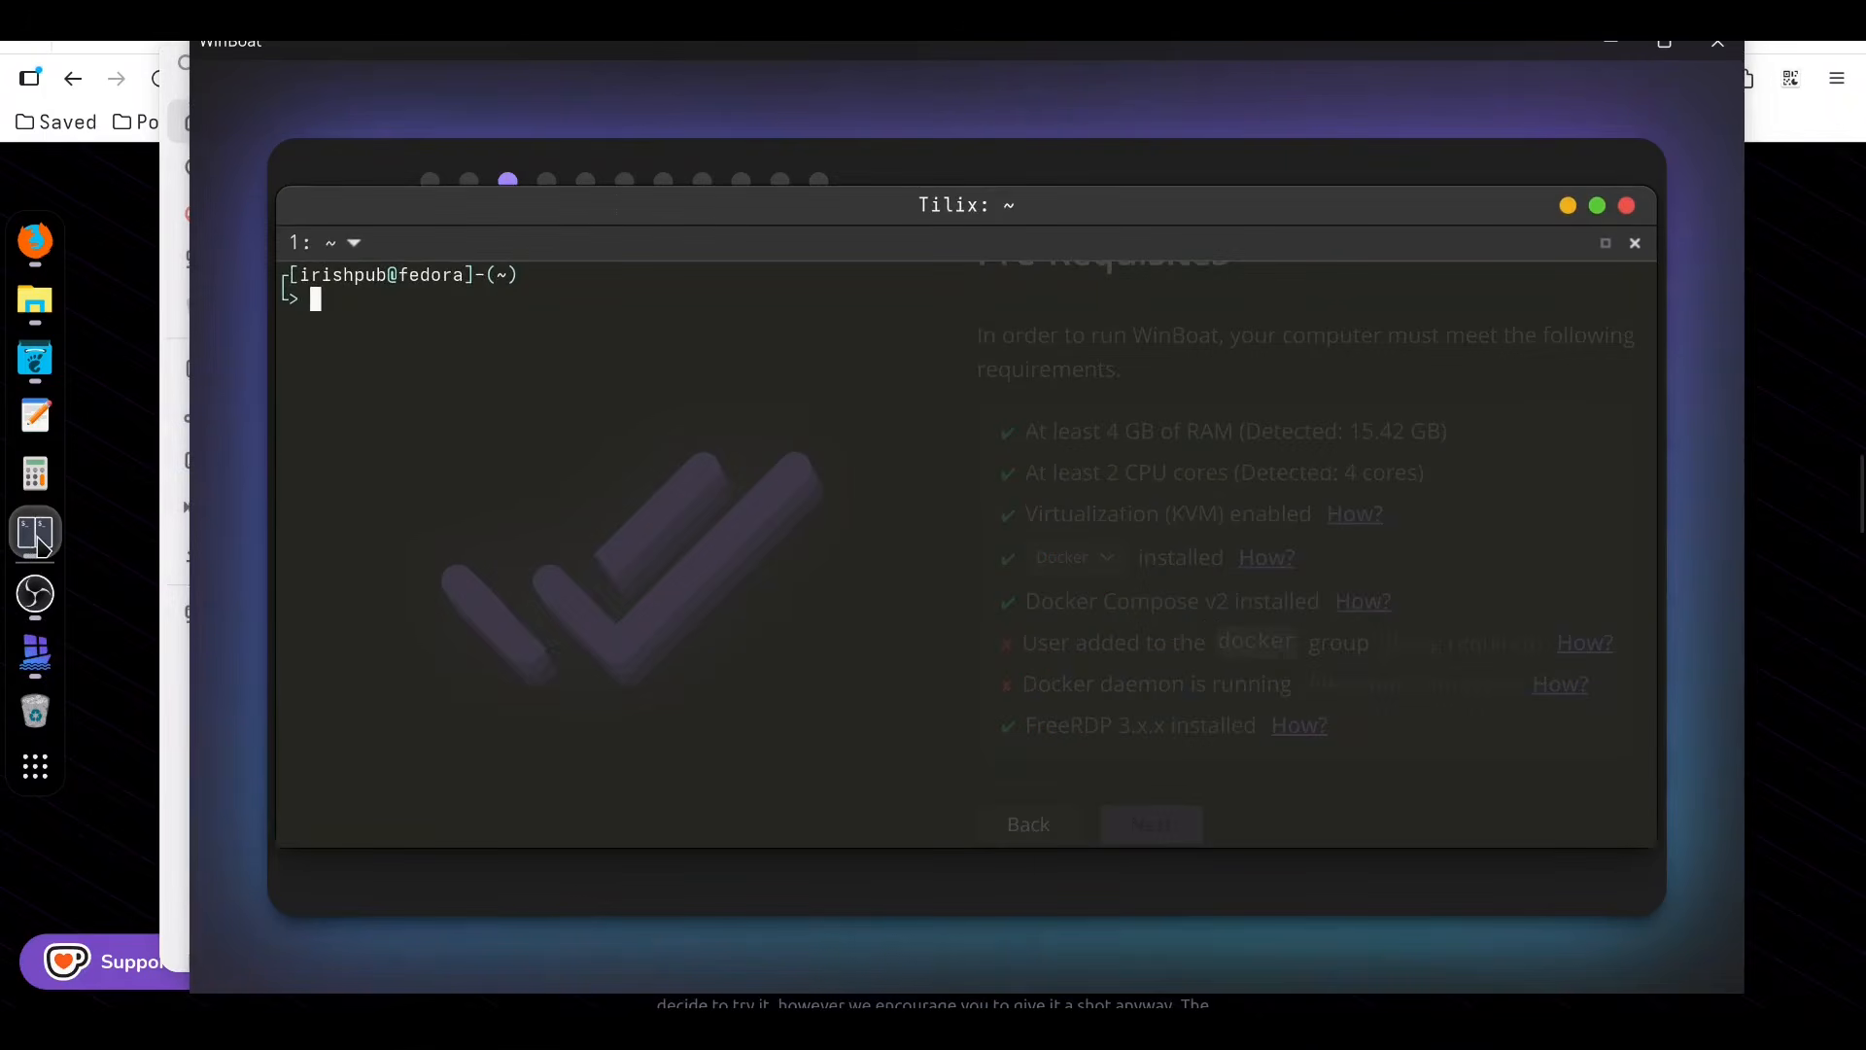
pyautogui.write('whoami')
pyautogui.press('Return')
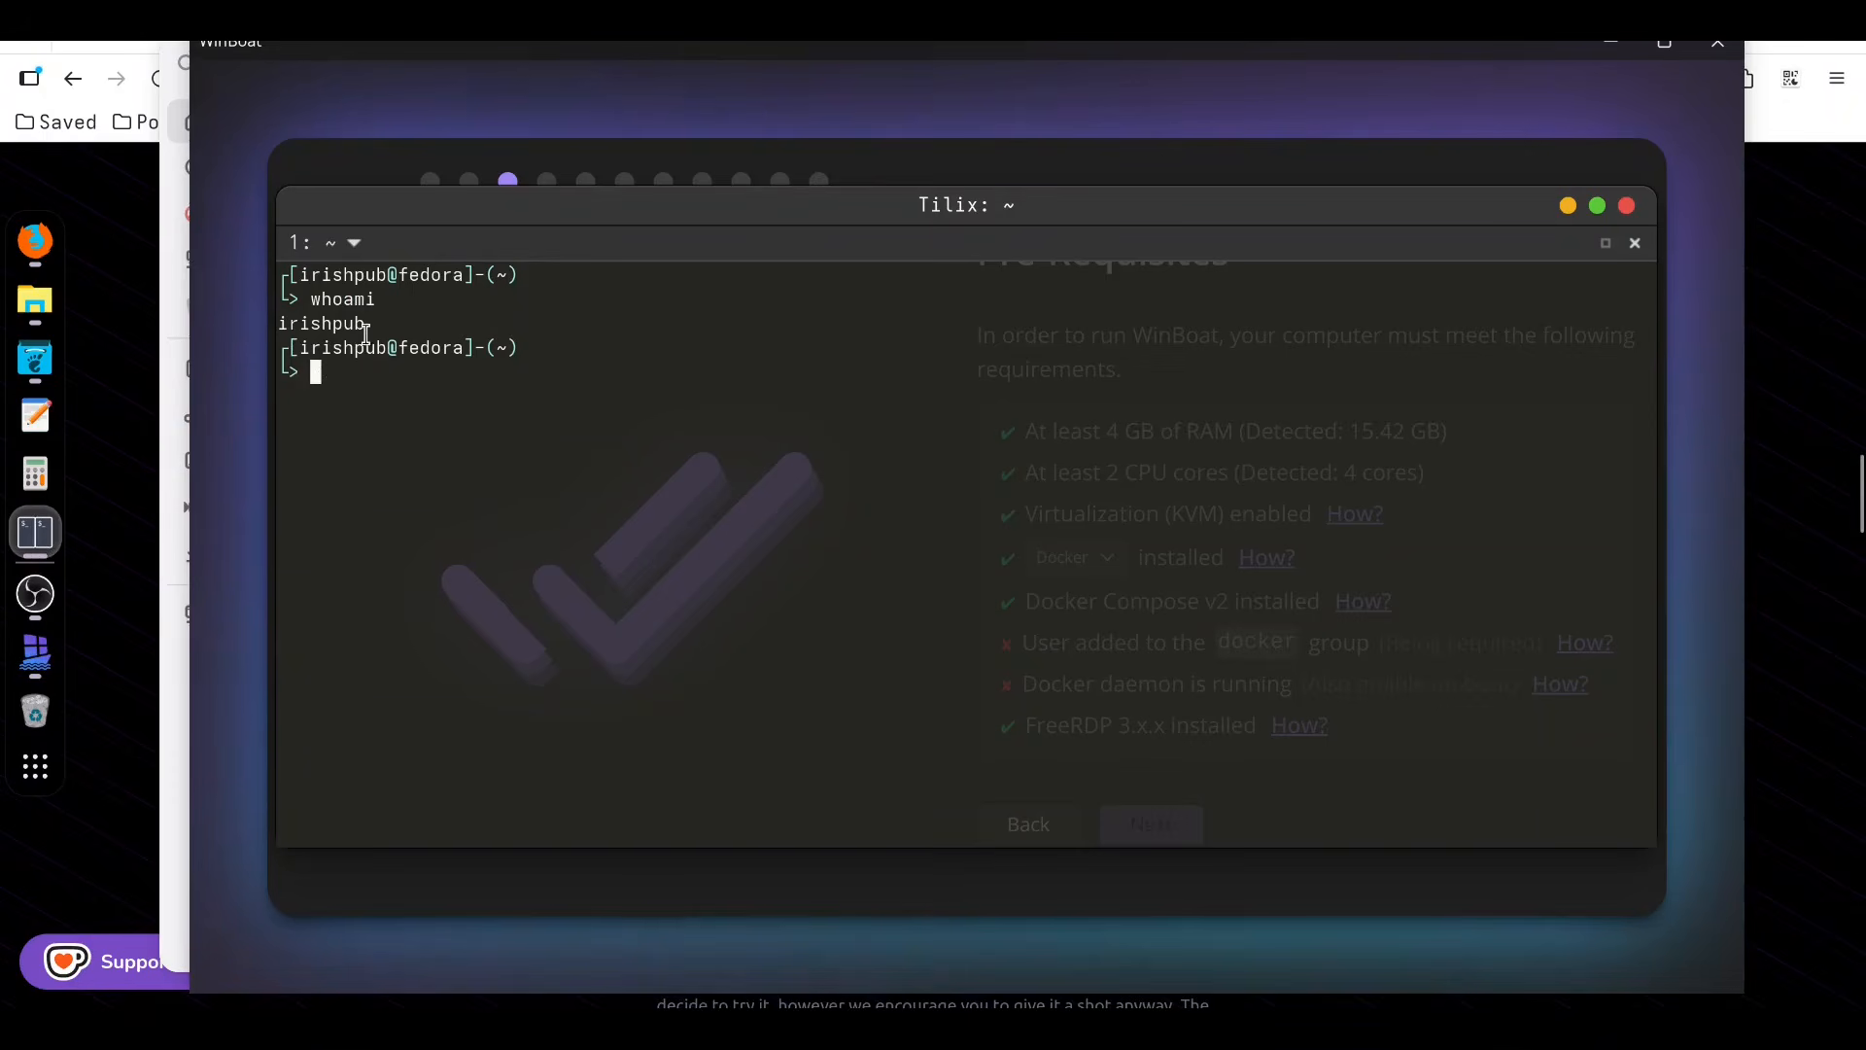
pyautogui.moveTo(367, 323); pyautogui.dragTo(276, 319)
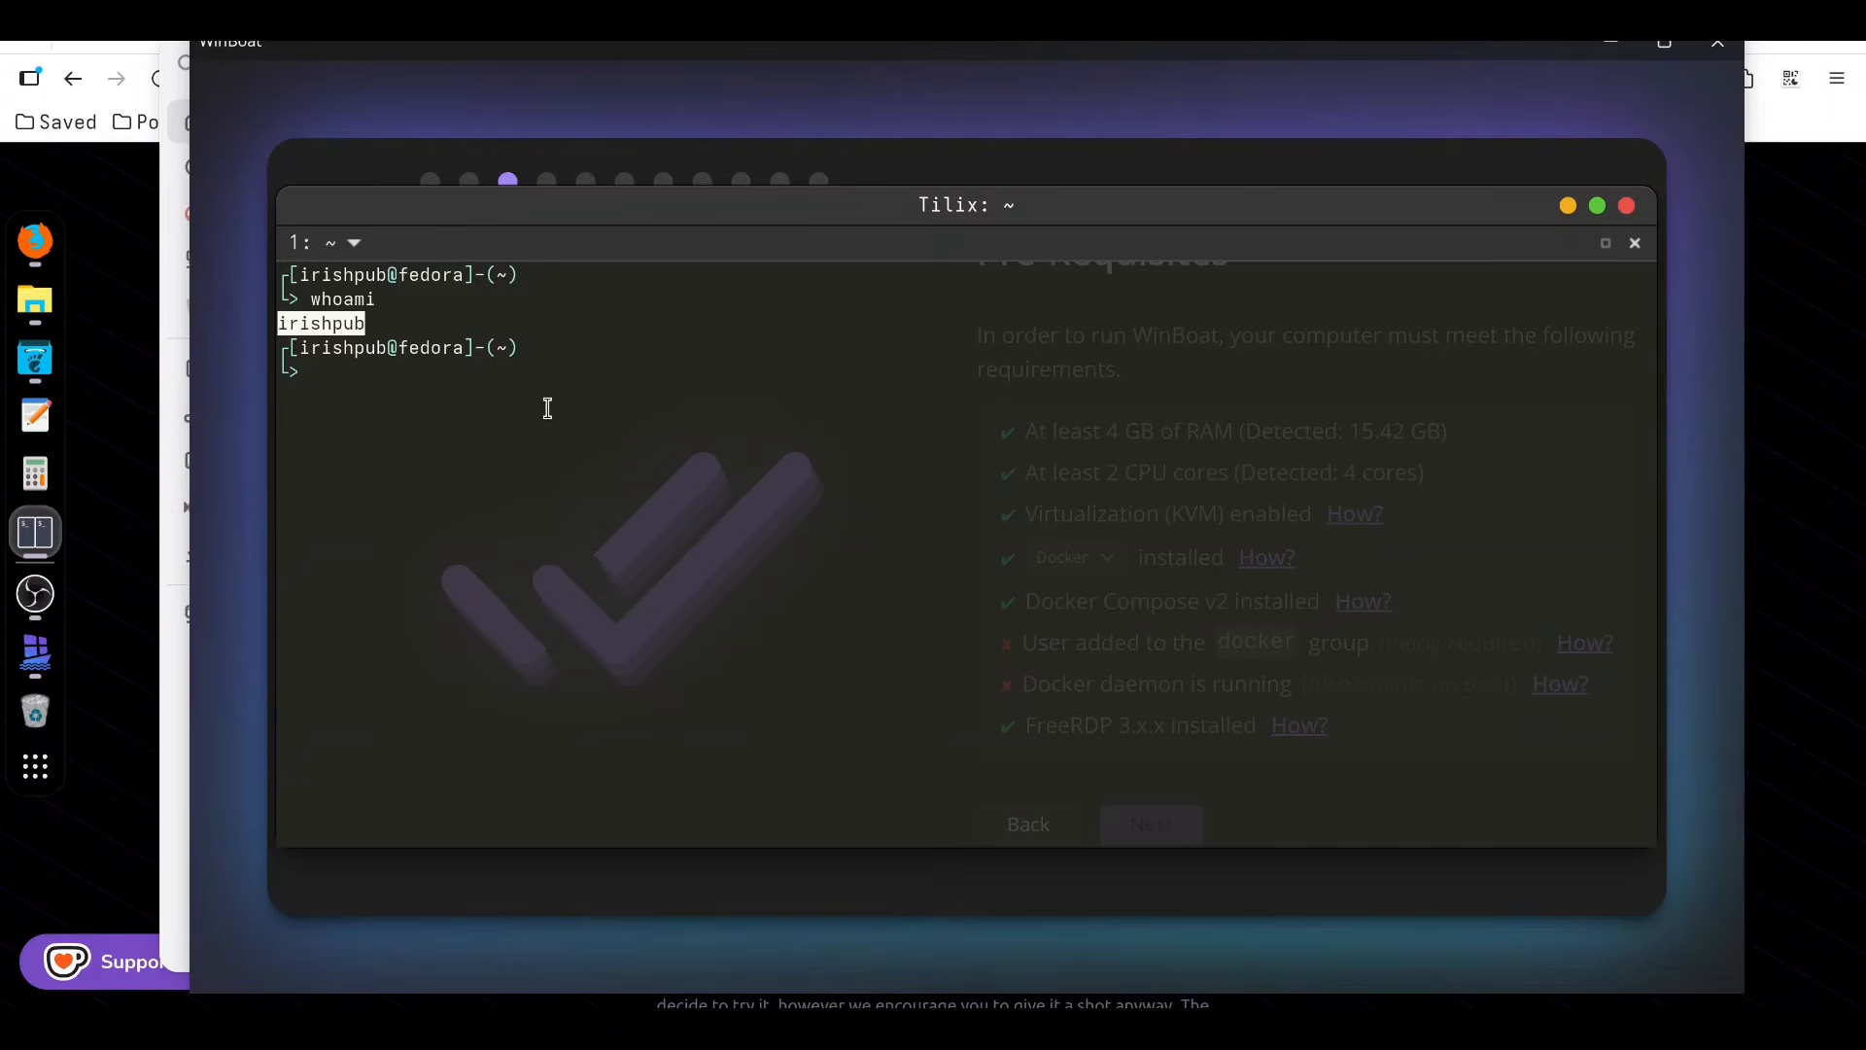
pyautogui.click(369, 387)
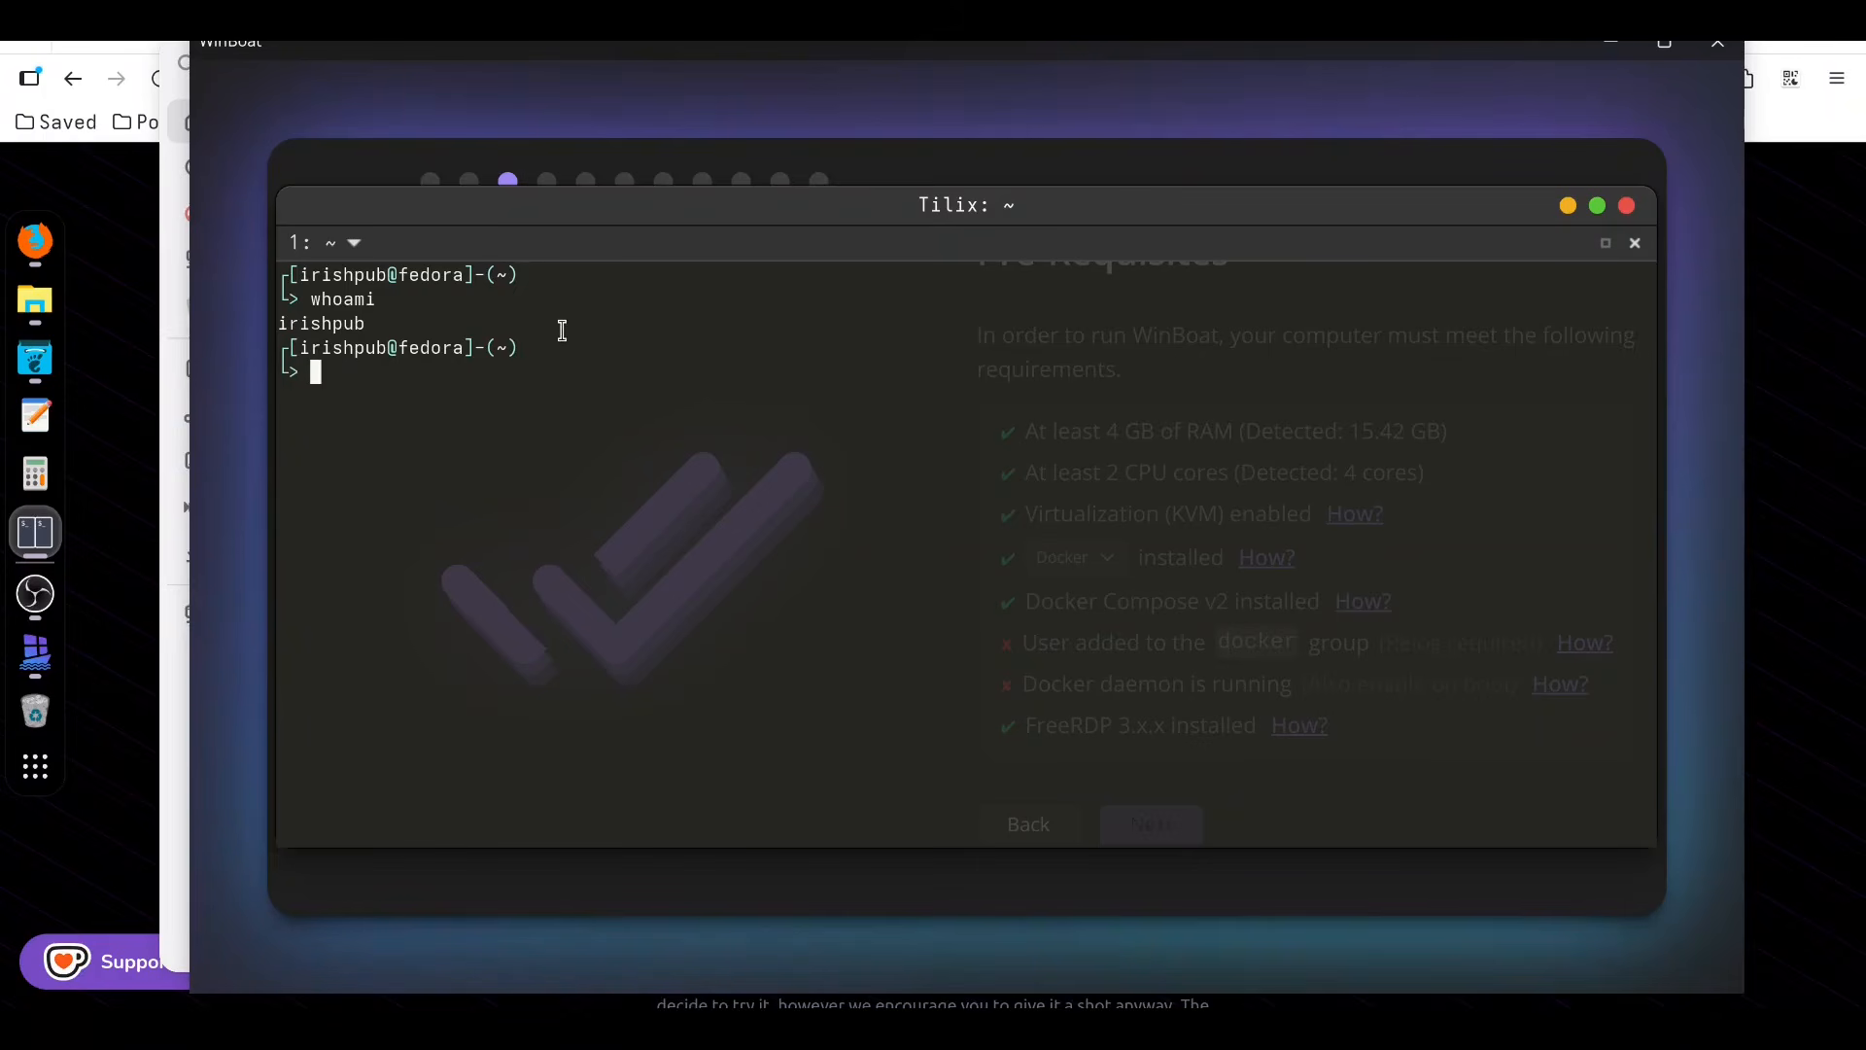
# Step: Try to add the current user to the docker group with sudo usermod -aG docker, authenticating with the sudo password
pyautogui.write('sud')
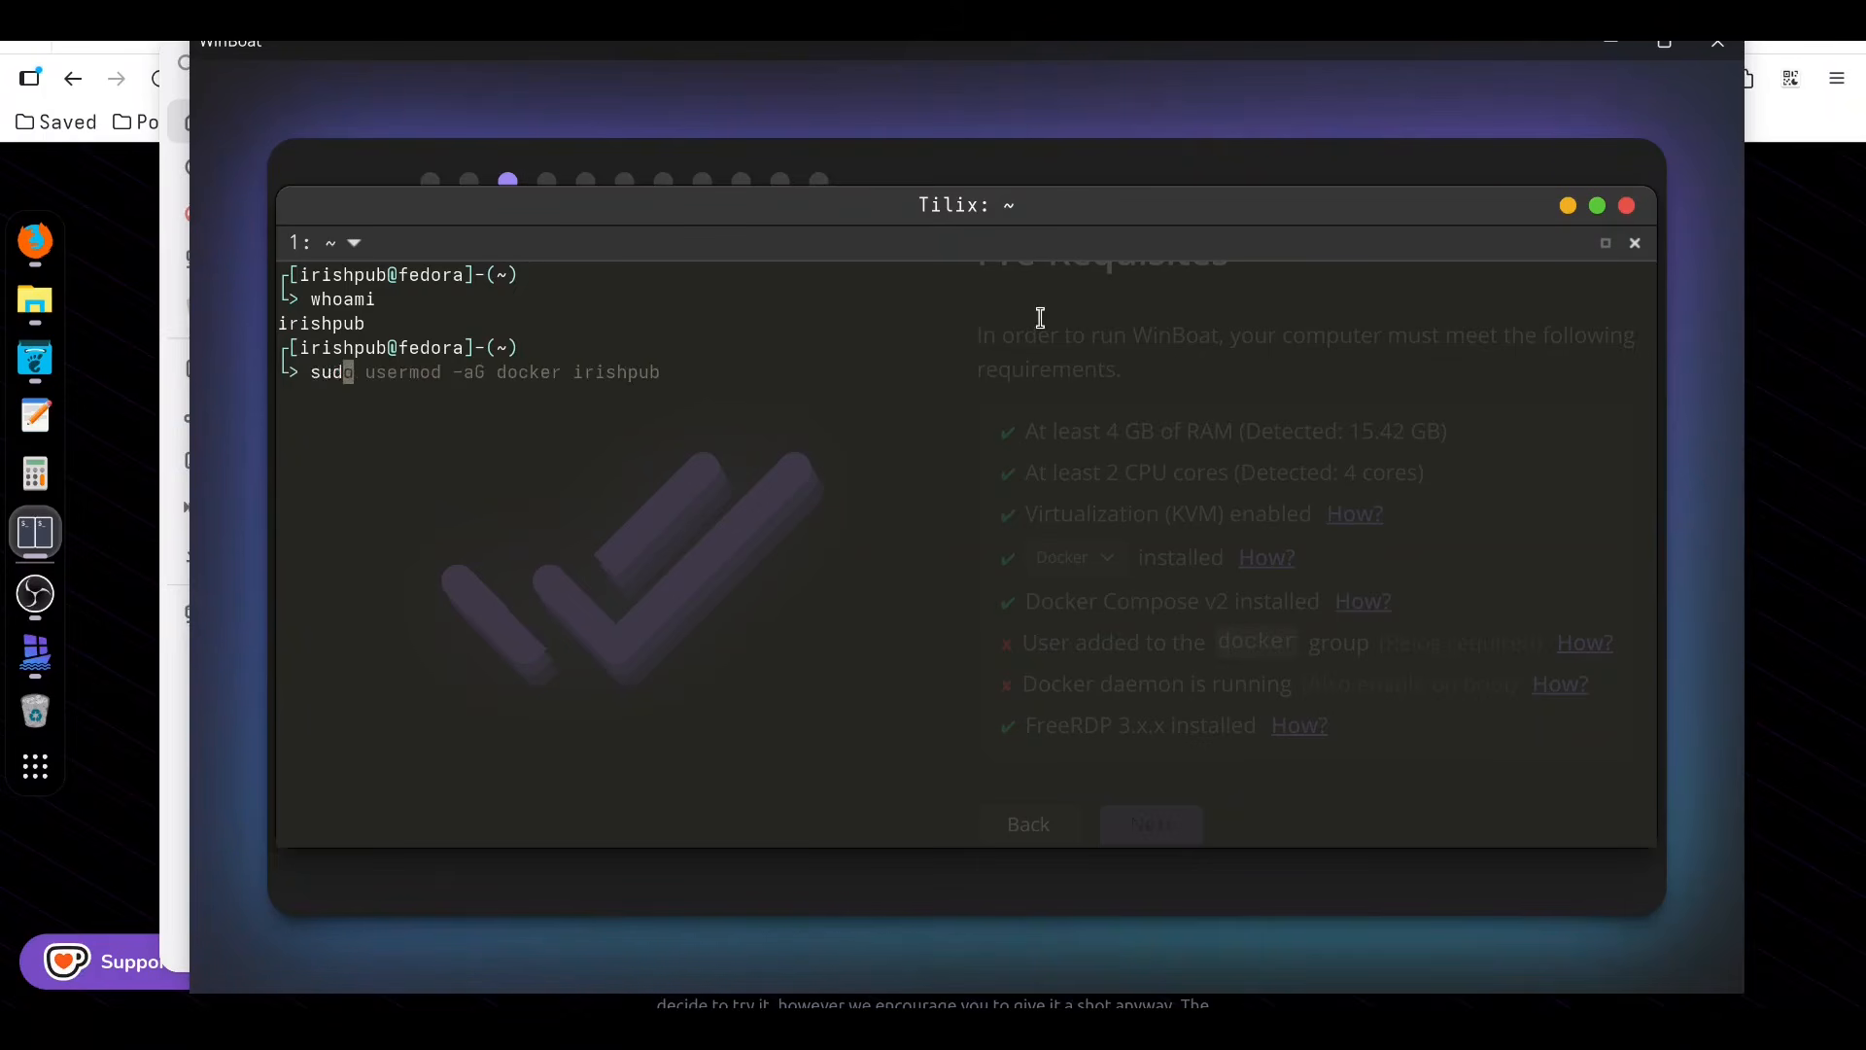
pyautogui.write('o usermod -aG docker irishpu')
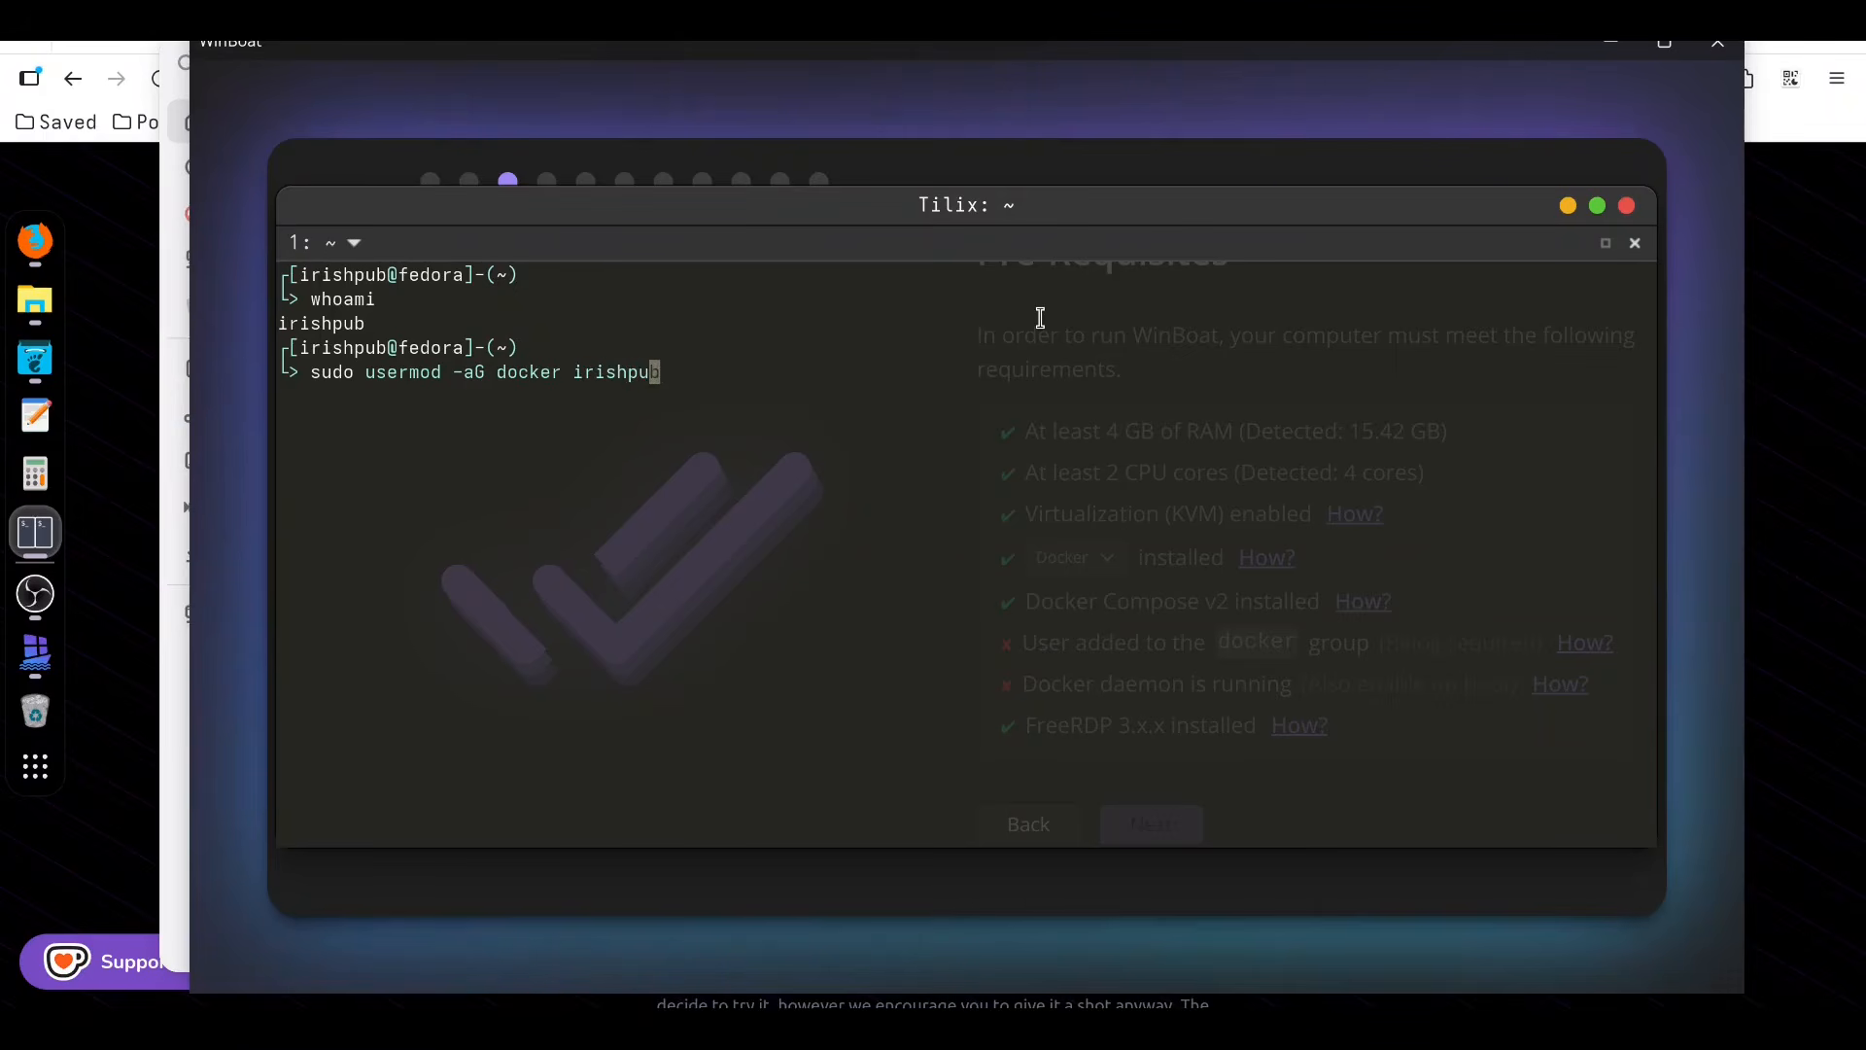
pyautogui.write('t')
pyautogui.press('Left')
pyautogui.press('Left')
pyautogui.press('Left')
pyautogui.press('Left')
pyautogui.press('Left')
pyautogui.press('Left')
pyautogui.press('Left')
pyautogui.press('Left')
pyautogui.press('Left')
pyautogui.press('Left')
pyautogui.press('Left')
pyautogui.press('Left')
pyautogui.press('Left')
pyautogui.press('Left')
pyautogui.press('Left')
pyautogui.press('Left')
pyautogui.press('Left')
pyautogui.press('Left')
pyautogui.press('Left')
pyautogui.press('Left')
pyautogui.press('Right')
pyautogui.press('Right')
pyautogui.press('Right')
pyautogui.press('Right')
pyautogui.press('Right')
pyautogui.press('Right')
pyautogui.press('Right')
pyautogui.press('Right')
pyautogui.press('Right')
pyautogui.press('Right')
pyautogui.press('Right')
pyautogui.press('Right')
pyautogui.press('Right')
pyautogui.press('Right')
pyautogui.press('Right')
pyautogui.press('Right')
pyautogui.press('Right')
pyautogui.press('Right')
pyautogui.press('Right')
pyautogui.press('Right')
pyautogui.press('Right')
pyautogui.press('Right')
pyautogui.press('Right')
pyautogui.press('Right')
pyautogui.press('Return')
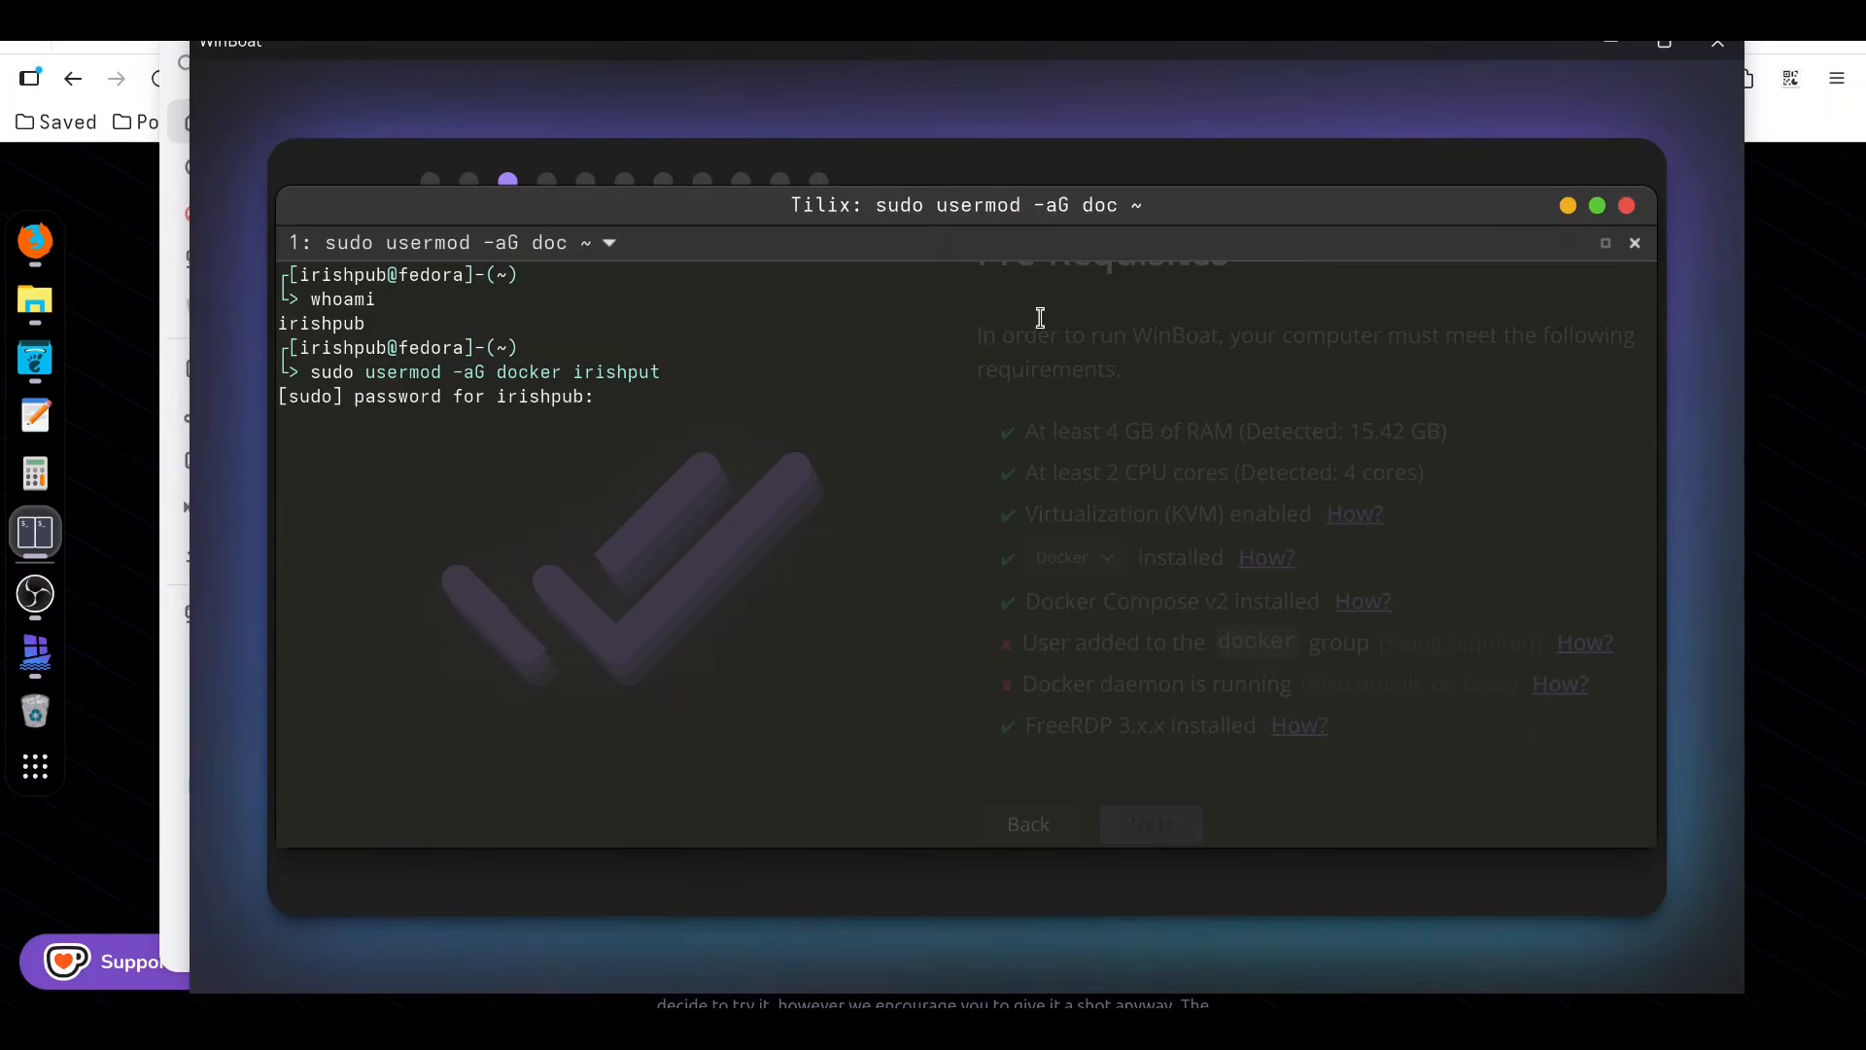
pyautogui.press('Return')
pyautogui.press('Up')
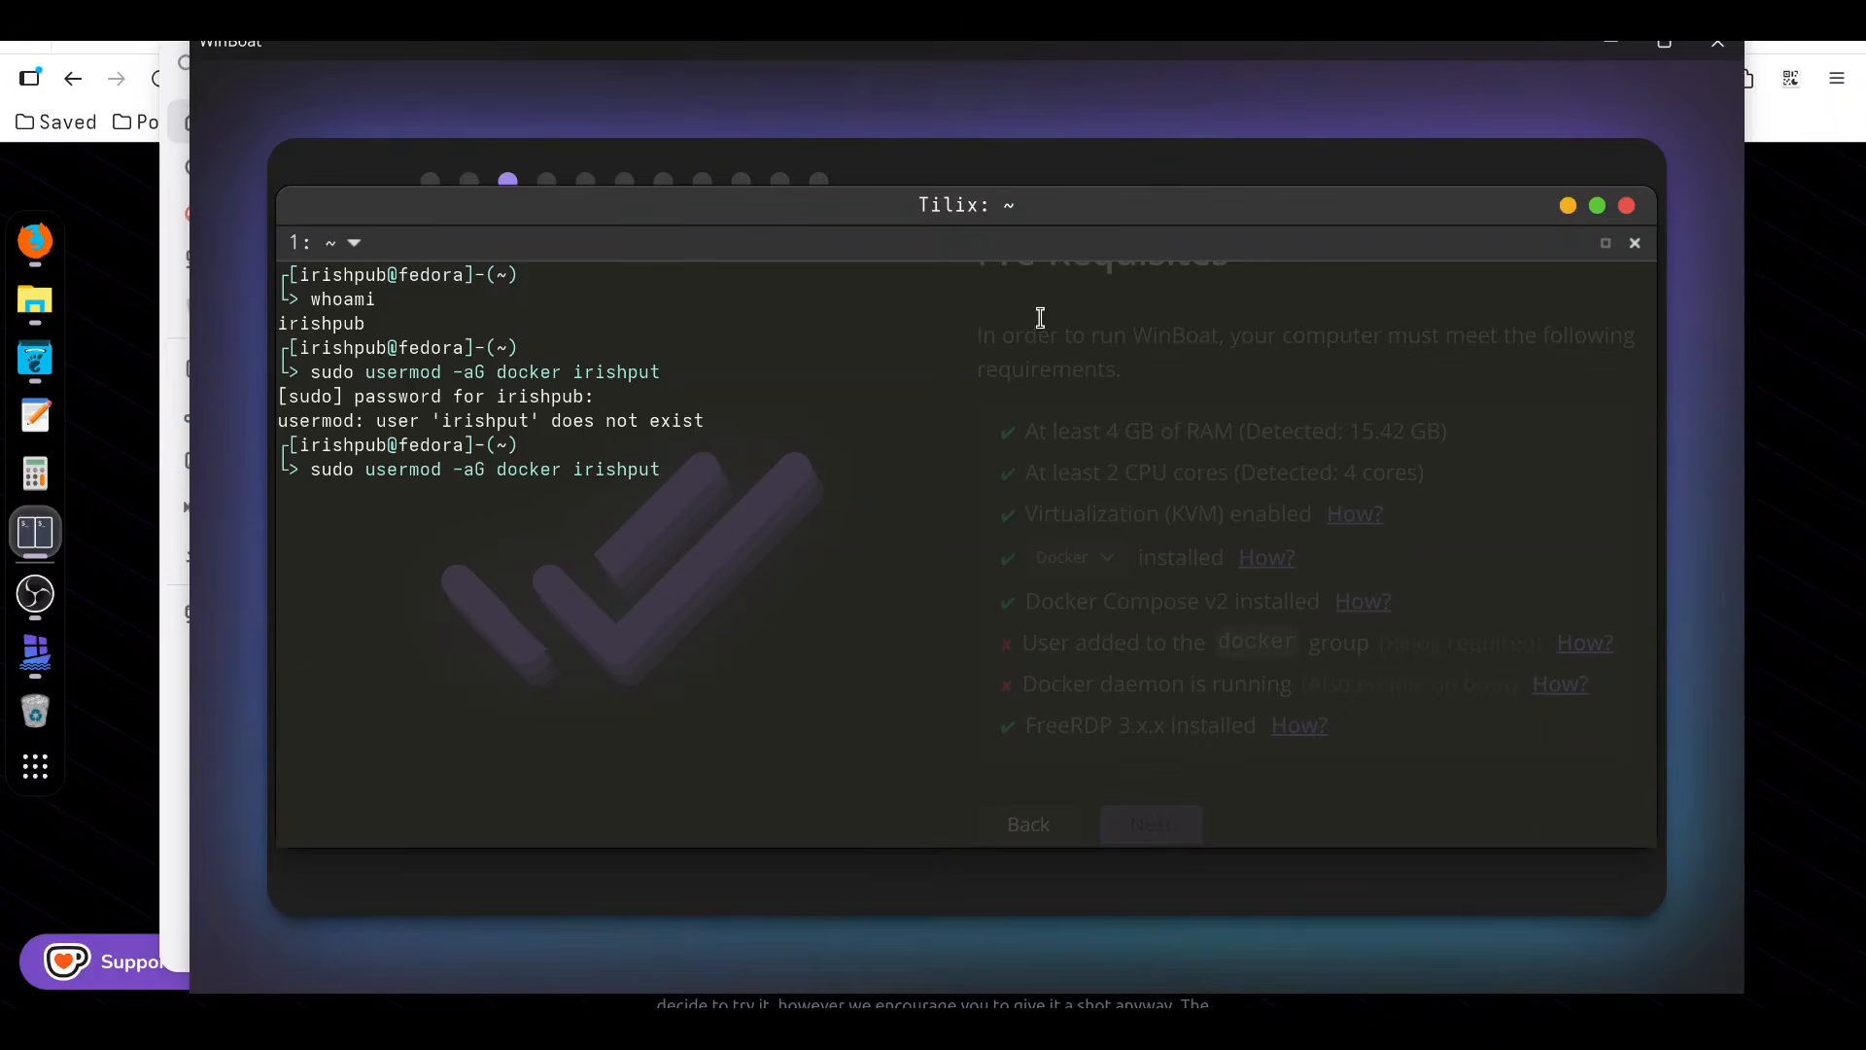
pyautogui.write('p')
pyautogui.press('Return')
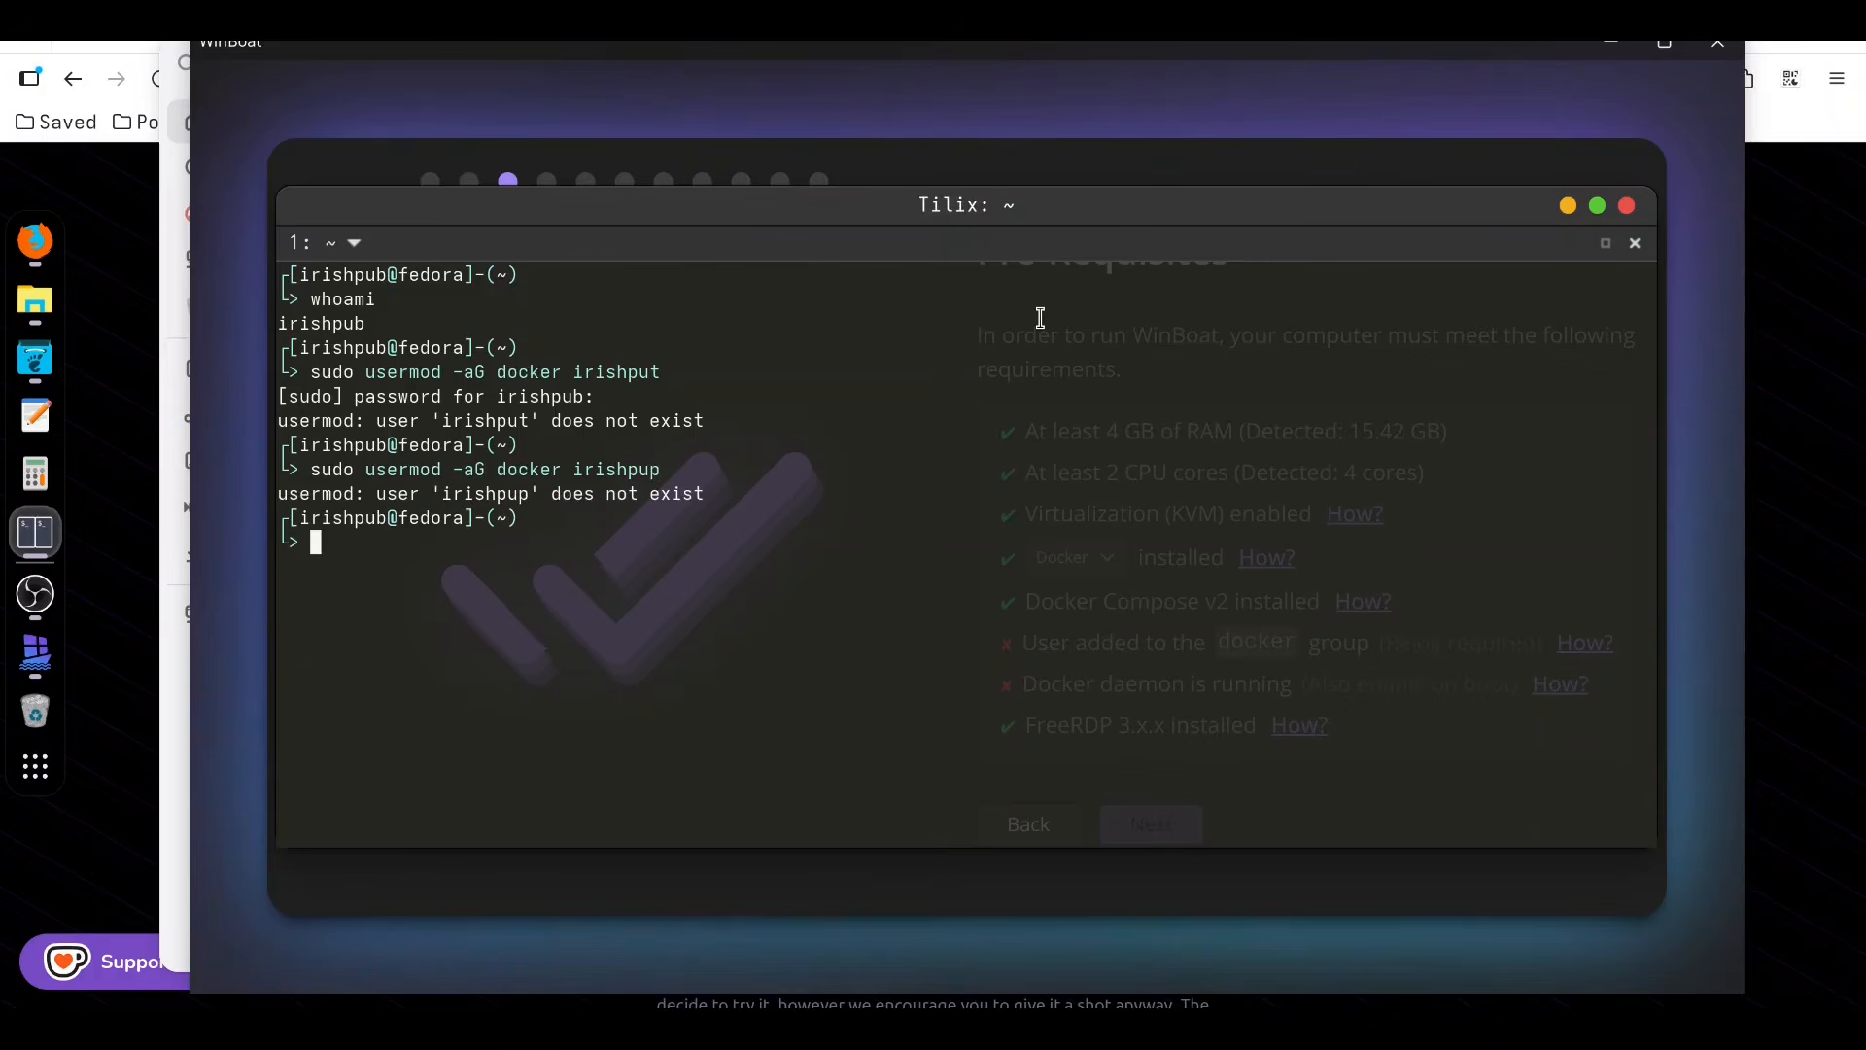
# Step: Correct the account name in the sudo usermod -aG docker command and rerun it to add the current user to the docker group
pyautogui.press('Up')
pyautogui.press('BackSpace')
pyautogui.write('b')
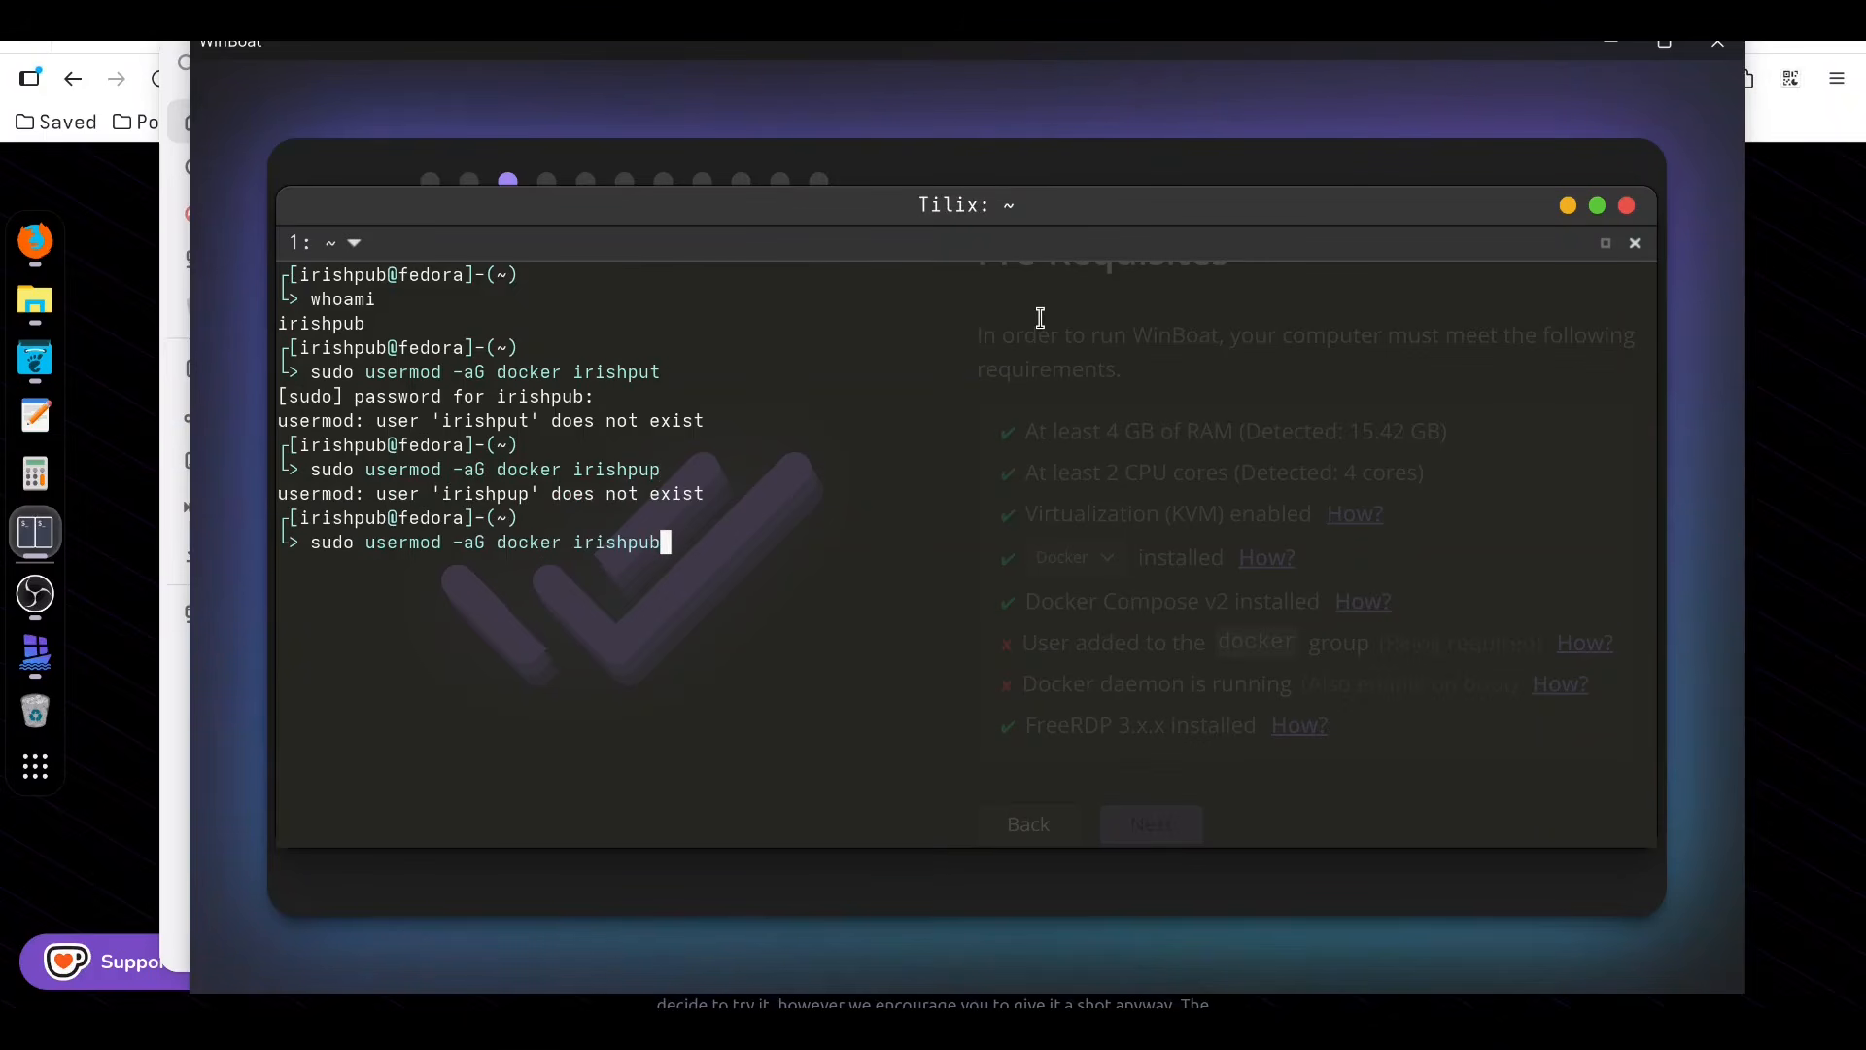
pyautogui.press('Return')
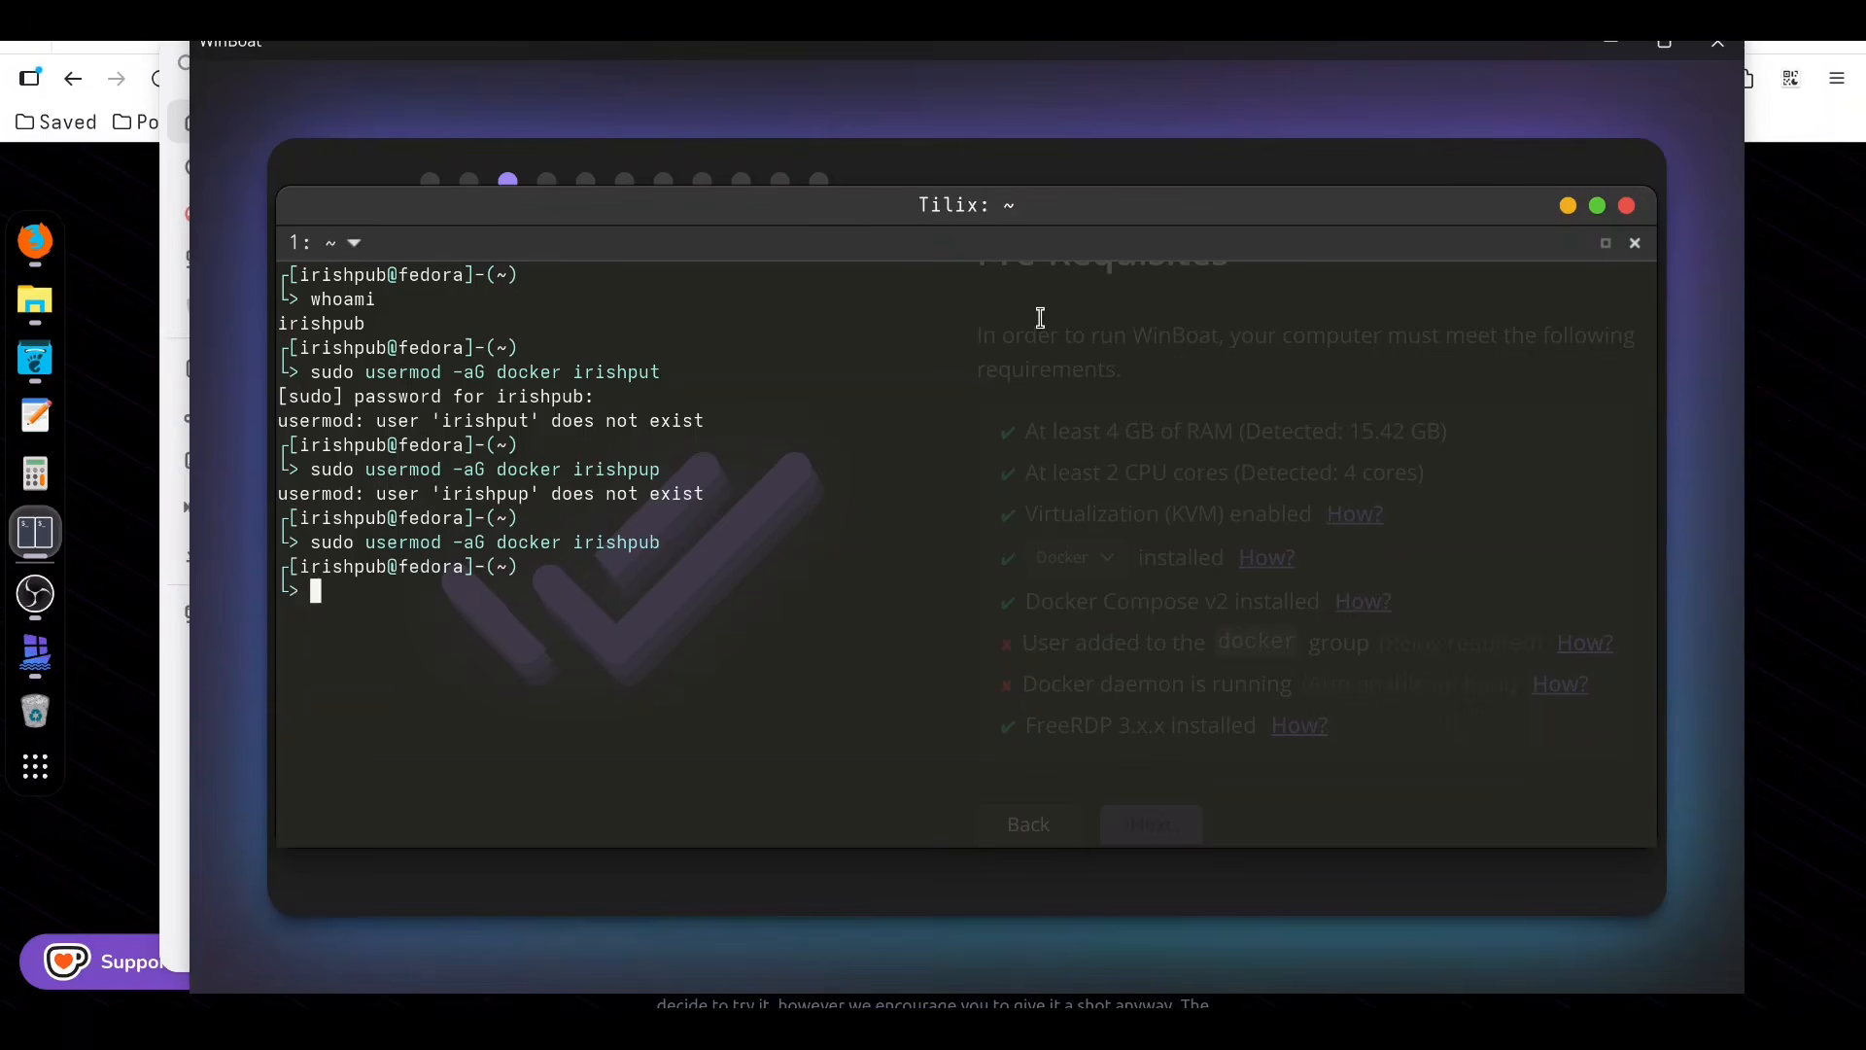
# Step: Enable and start the Docker daemon with sudo systemctl enable --now docker
pyautogui.write('sud')
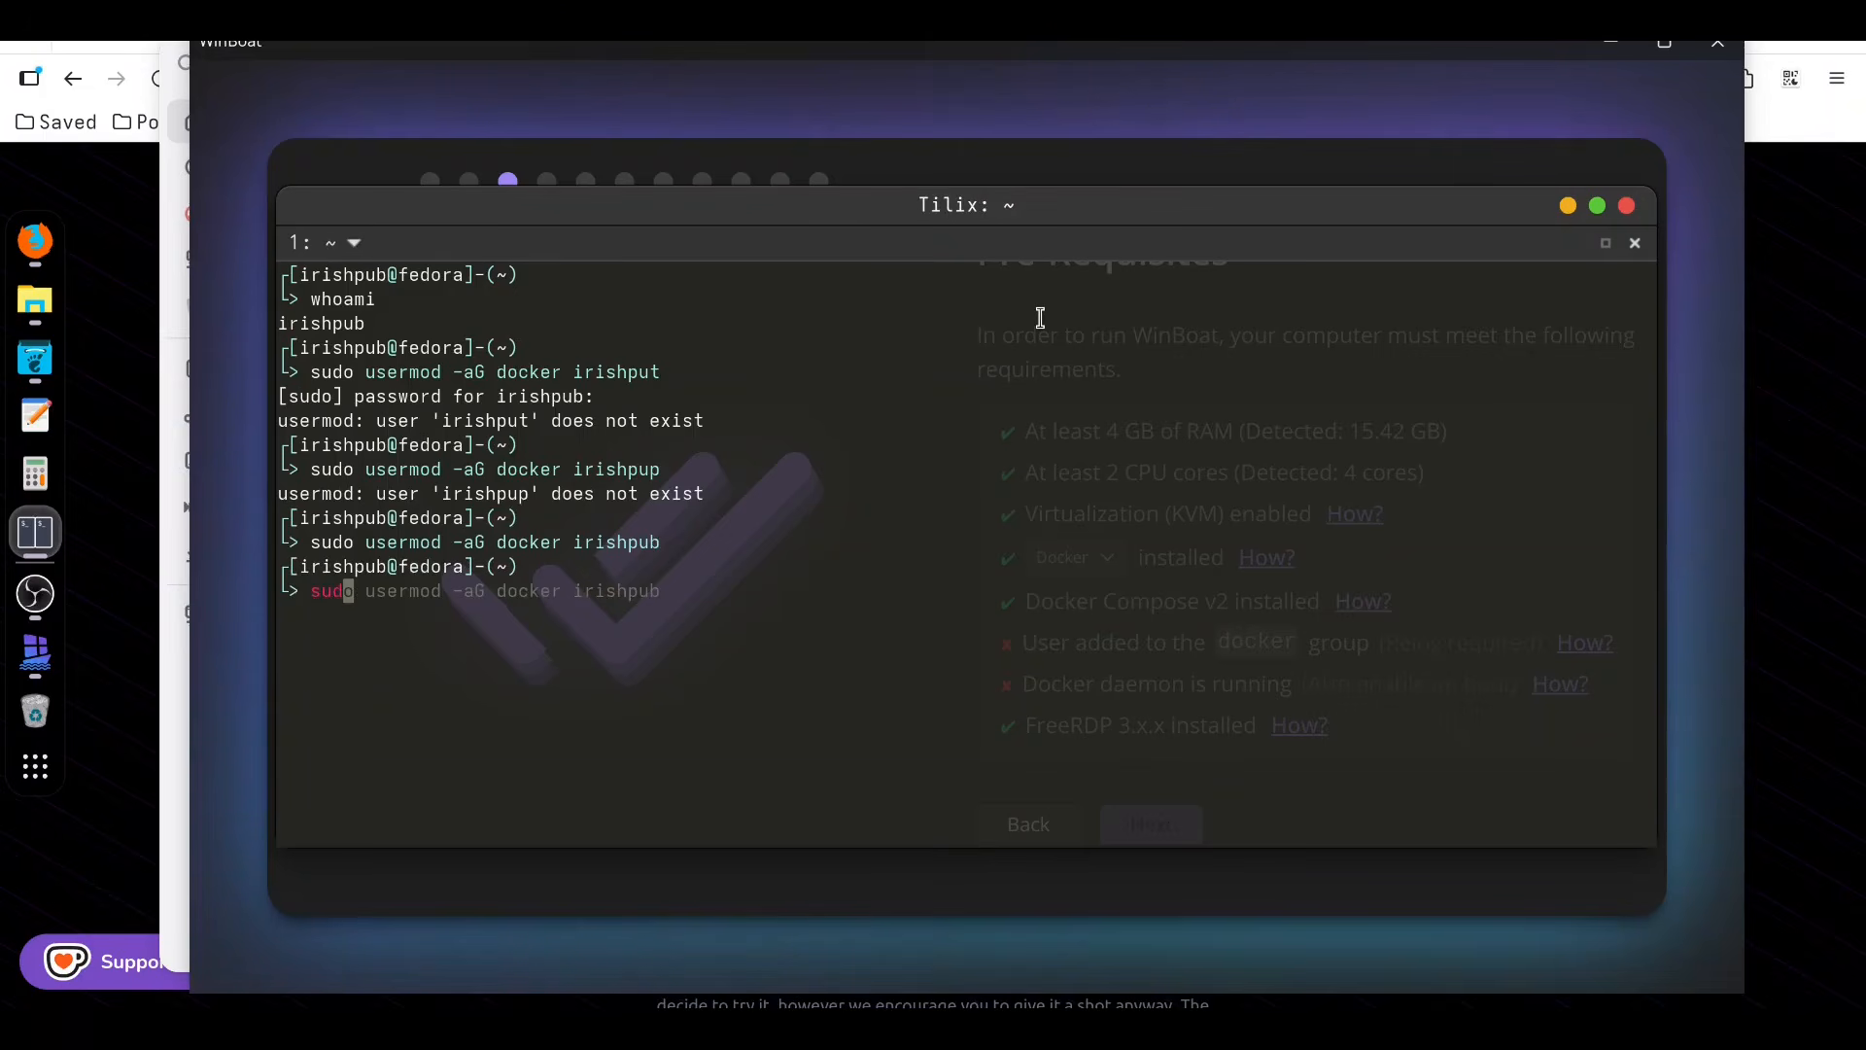
pyautogui.write('o systemc ')
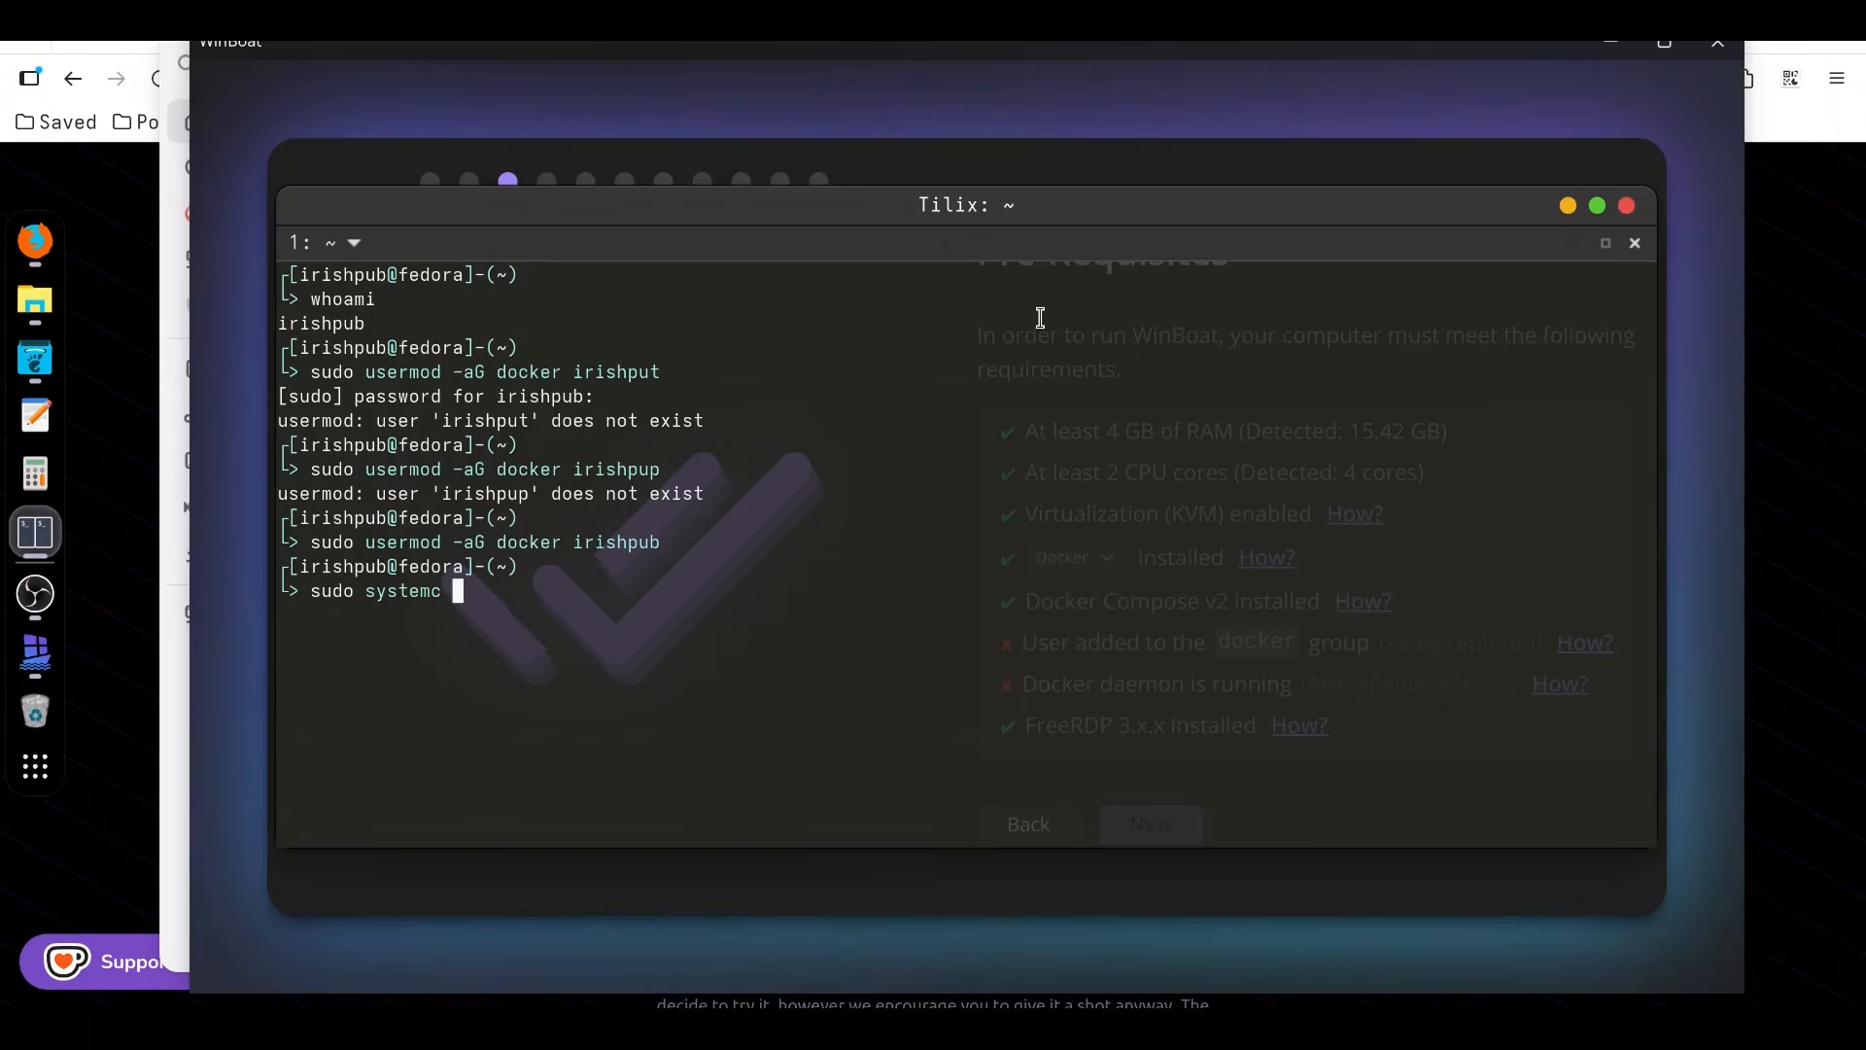
pyautogui.write('l')
pyautogui.press('BackSpace')
pyautogui.press('BackSpace')
pyautogui.press('BackSpace')
pyautogui.write('mctl enable --now docker')
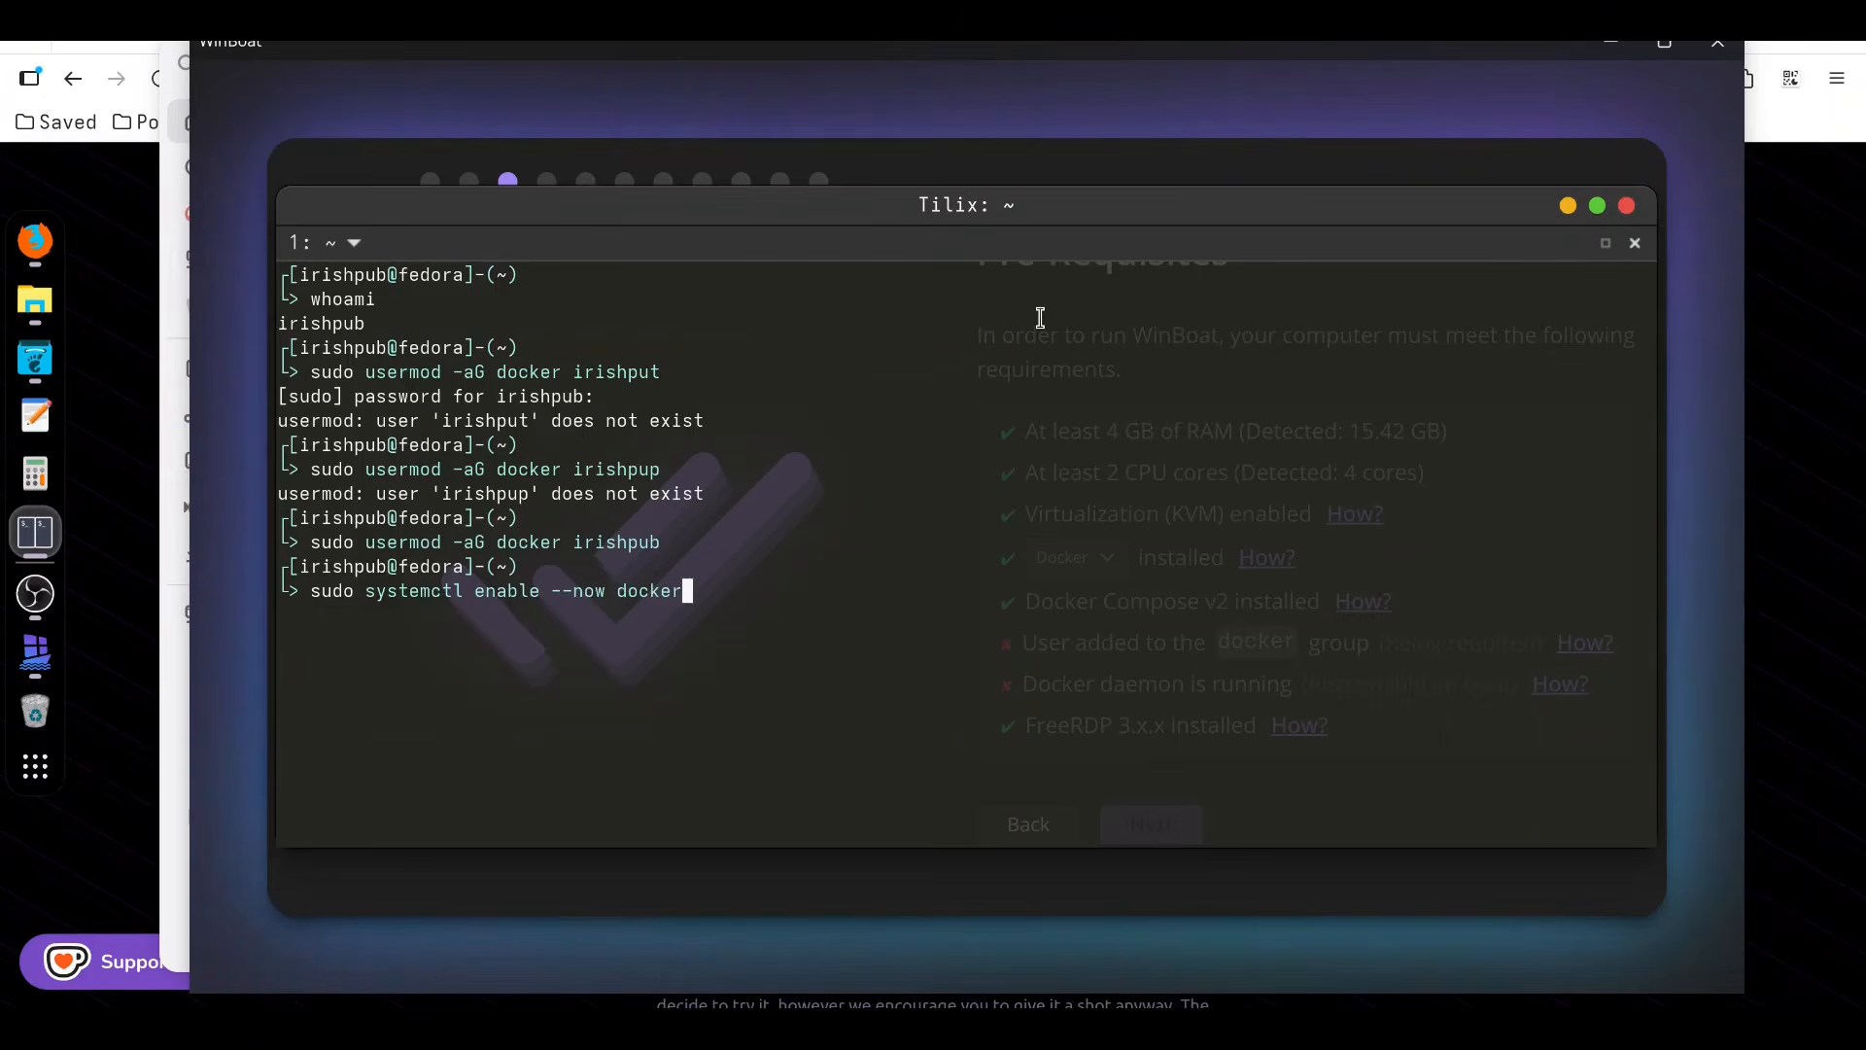
pyautogui.press('Return')
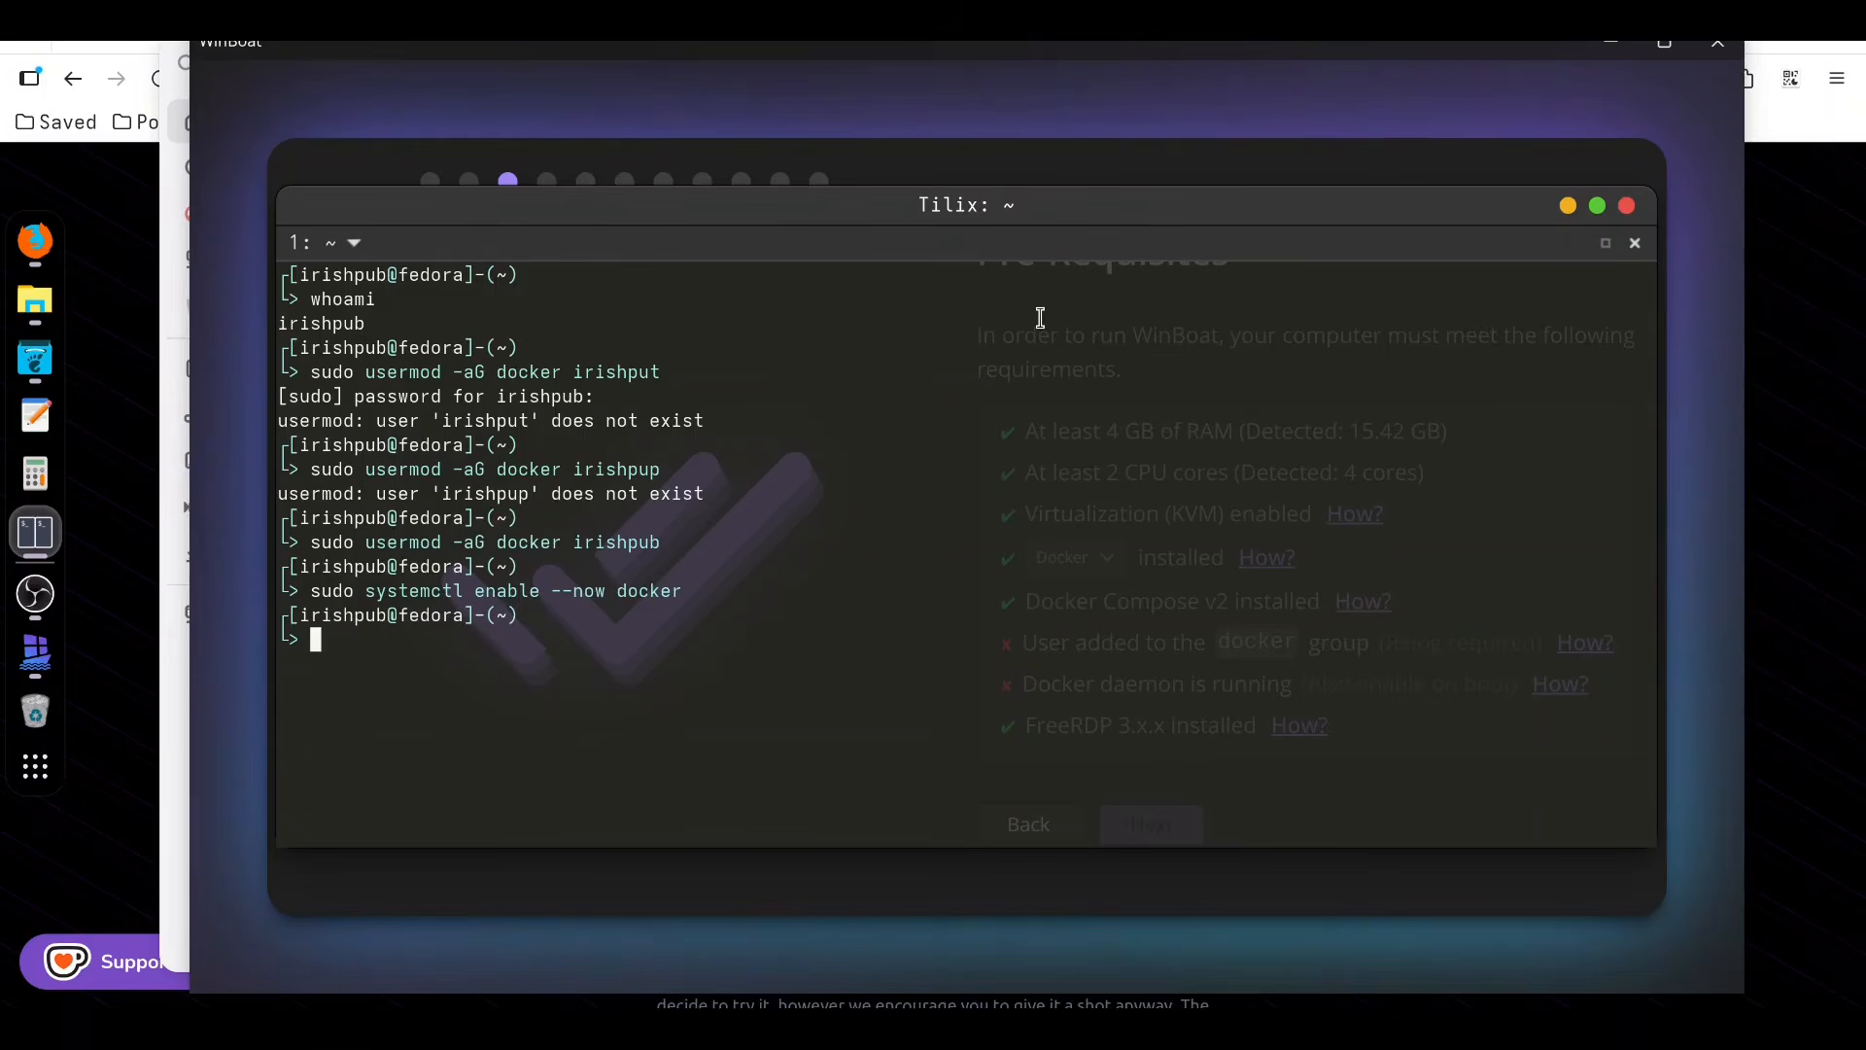
# Step: Check the Docker service with sudo systemctl status docker, and close the terminal
pyautogui.press('Up')
pyautogui.press('Left')
pyautogui.press('Left')
pyautogui.press('Left')
pyautogui.press('Left')
pyautogui.press('Left')
pyautogui.press('Left')
pyautogui.press('Left')
pyautogui.press('Left')
pyautogui.press('Right')
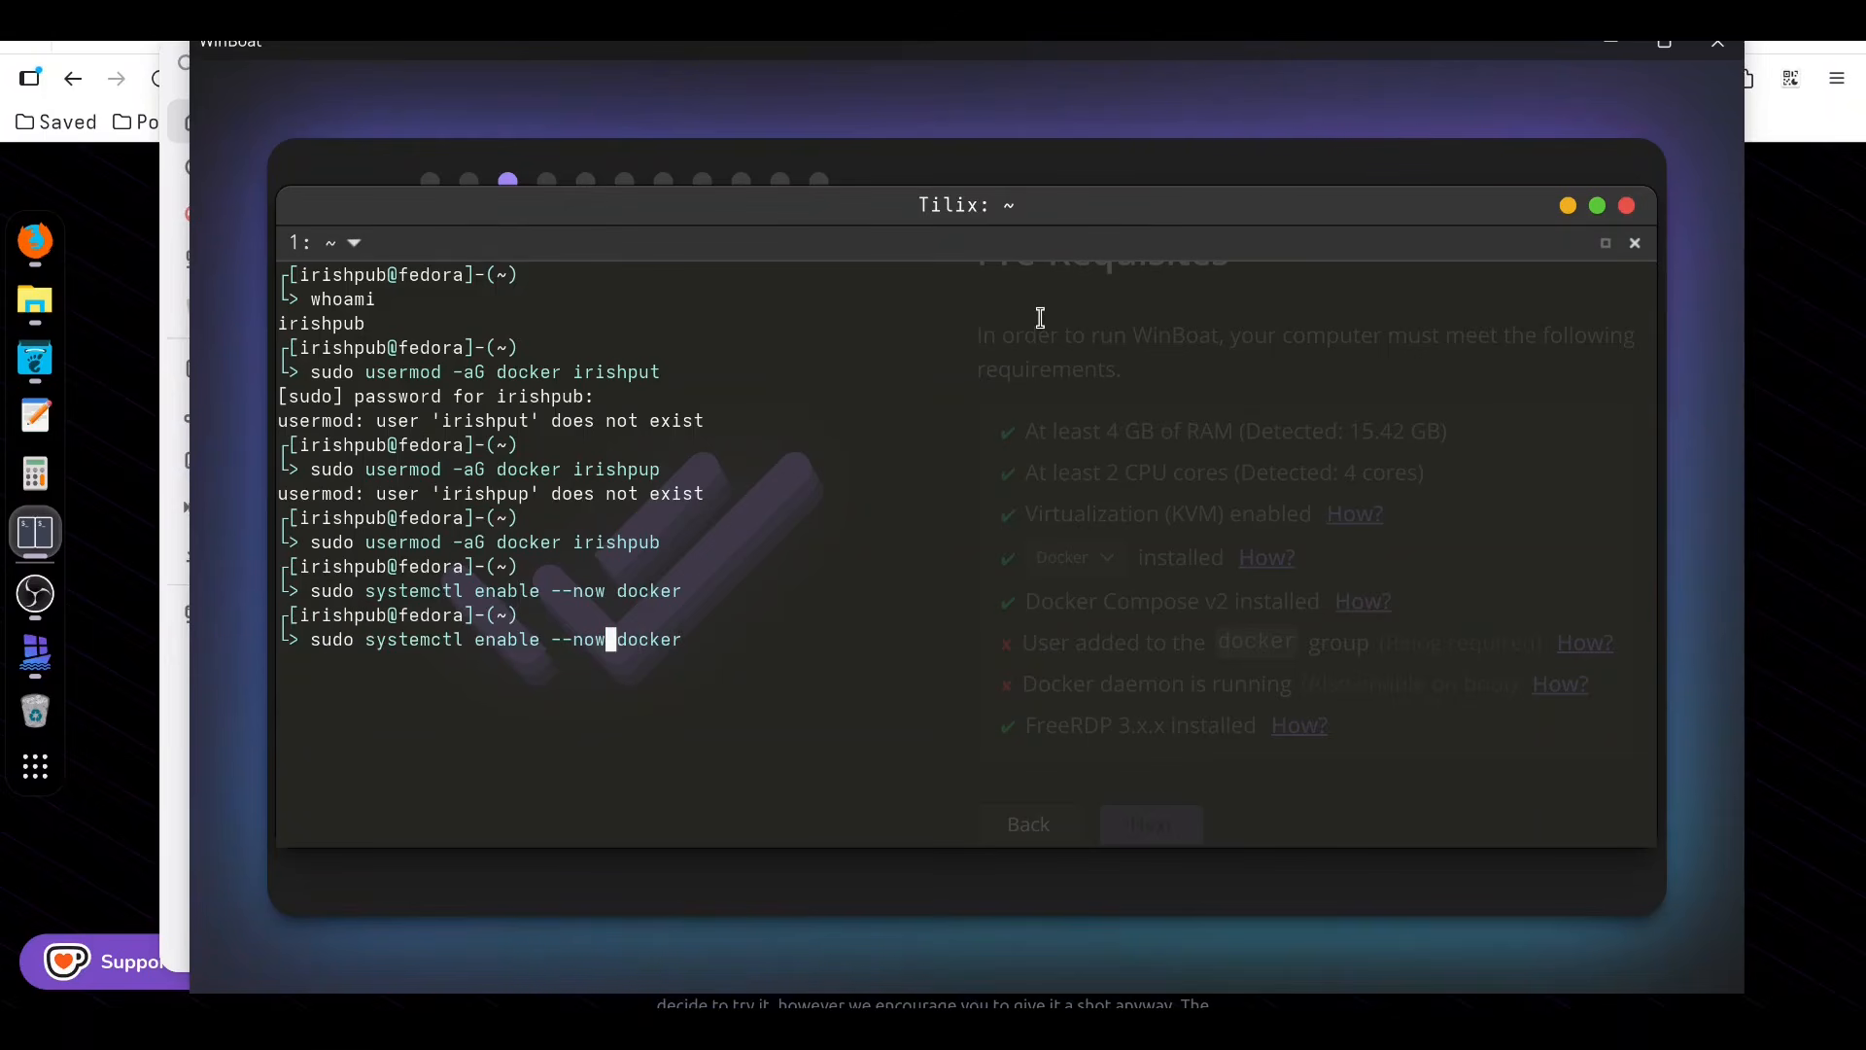
pyautogui.press('BackSpace')
pyautogui.press('BackSpace')
pyautogui.press('BackSpace')
pyautogui.press('BackSpace')
pyautogui.press('BackSpace')
pyautogui.press('BackSpace')
pyautogui.press('BackSpace')
pyautogui.press('BackSpace')
pyautogui.press('BackSpace')
pyautogui.press('BackSpace')
pyautogui.press('BackSpace')
pyautogui.press('BackSpace')
pyautogui.write('stat')
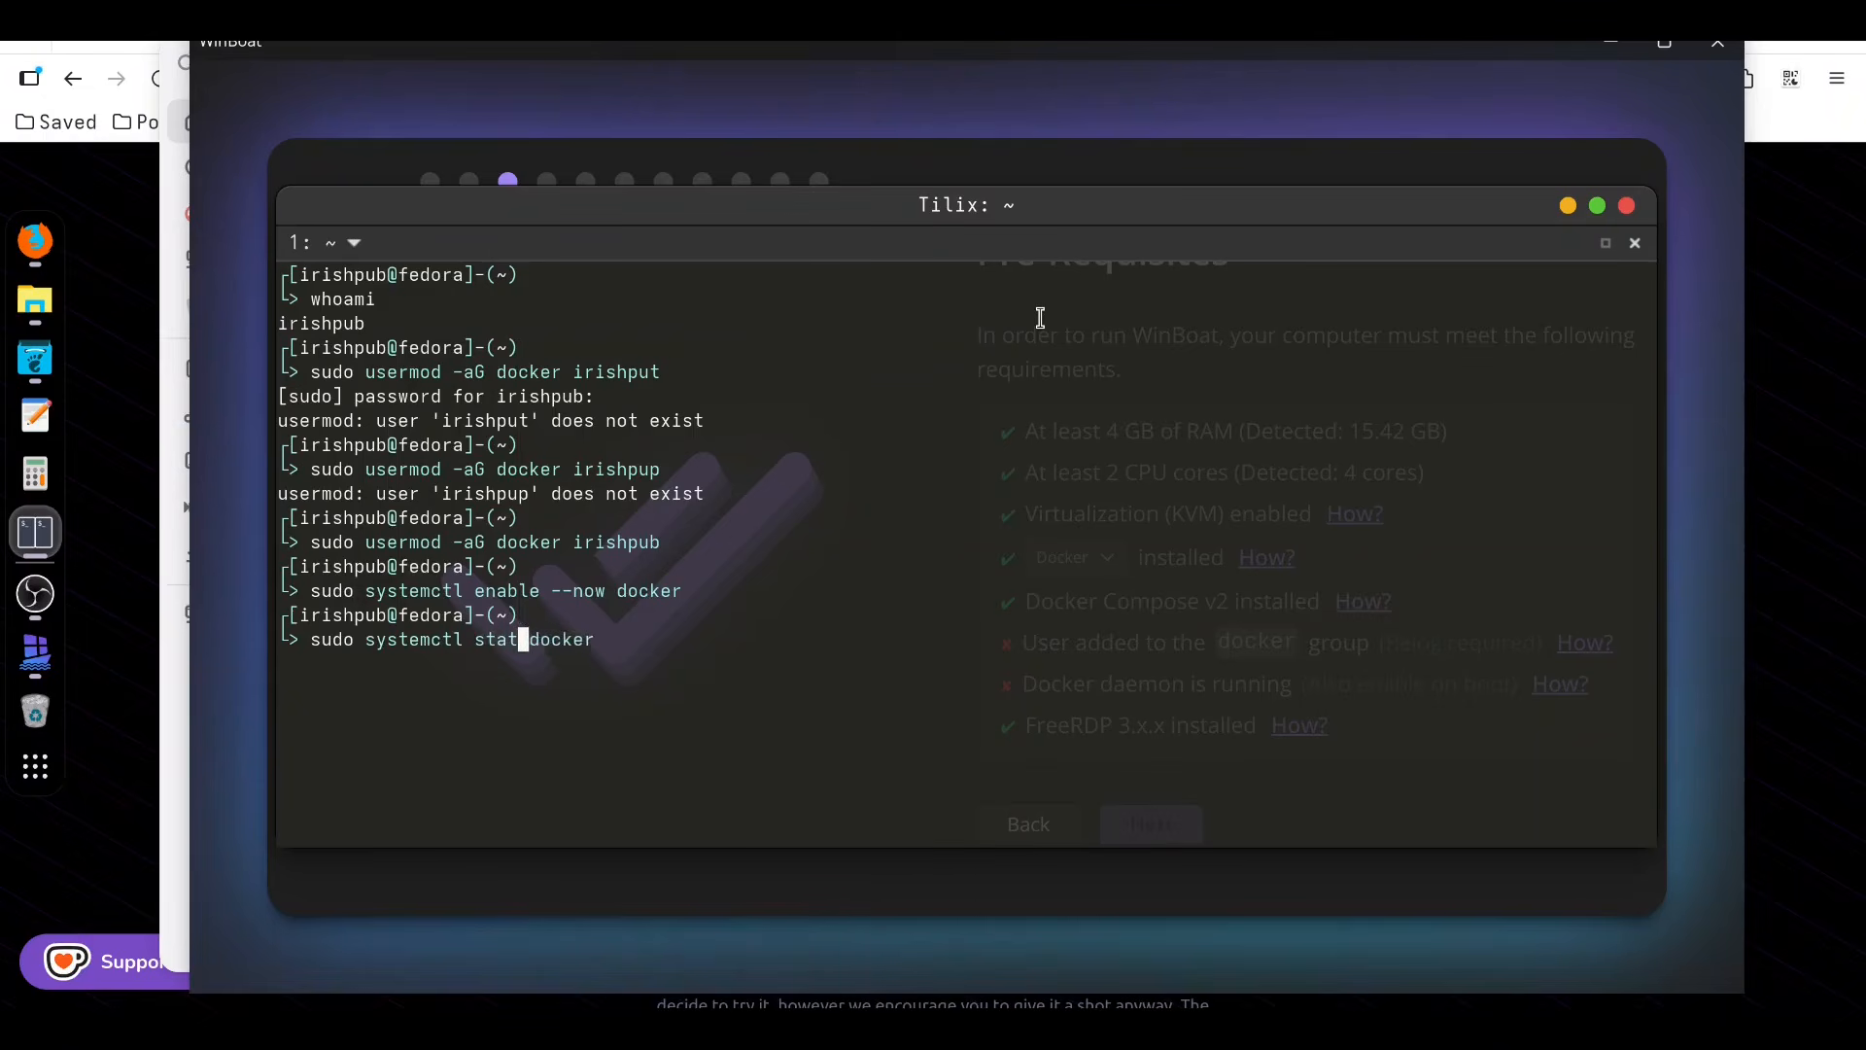
pyautogui.write('us')
pyautogui.press('Return')
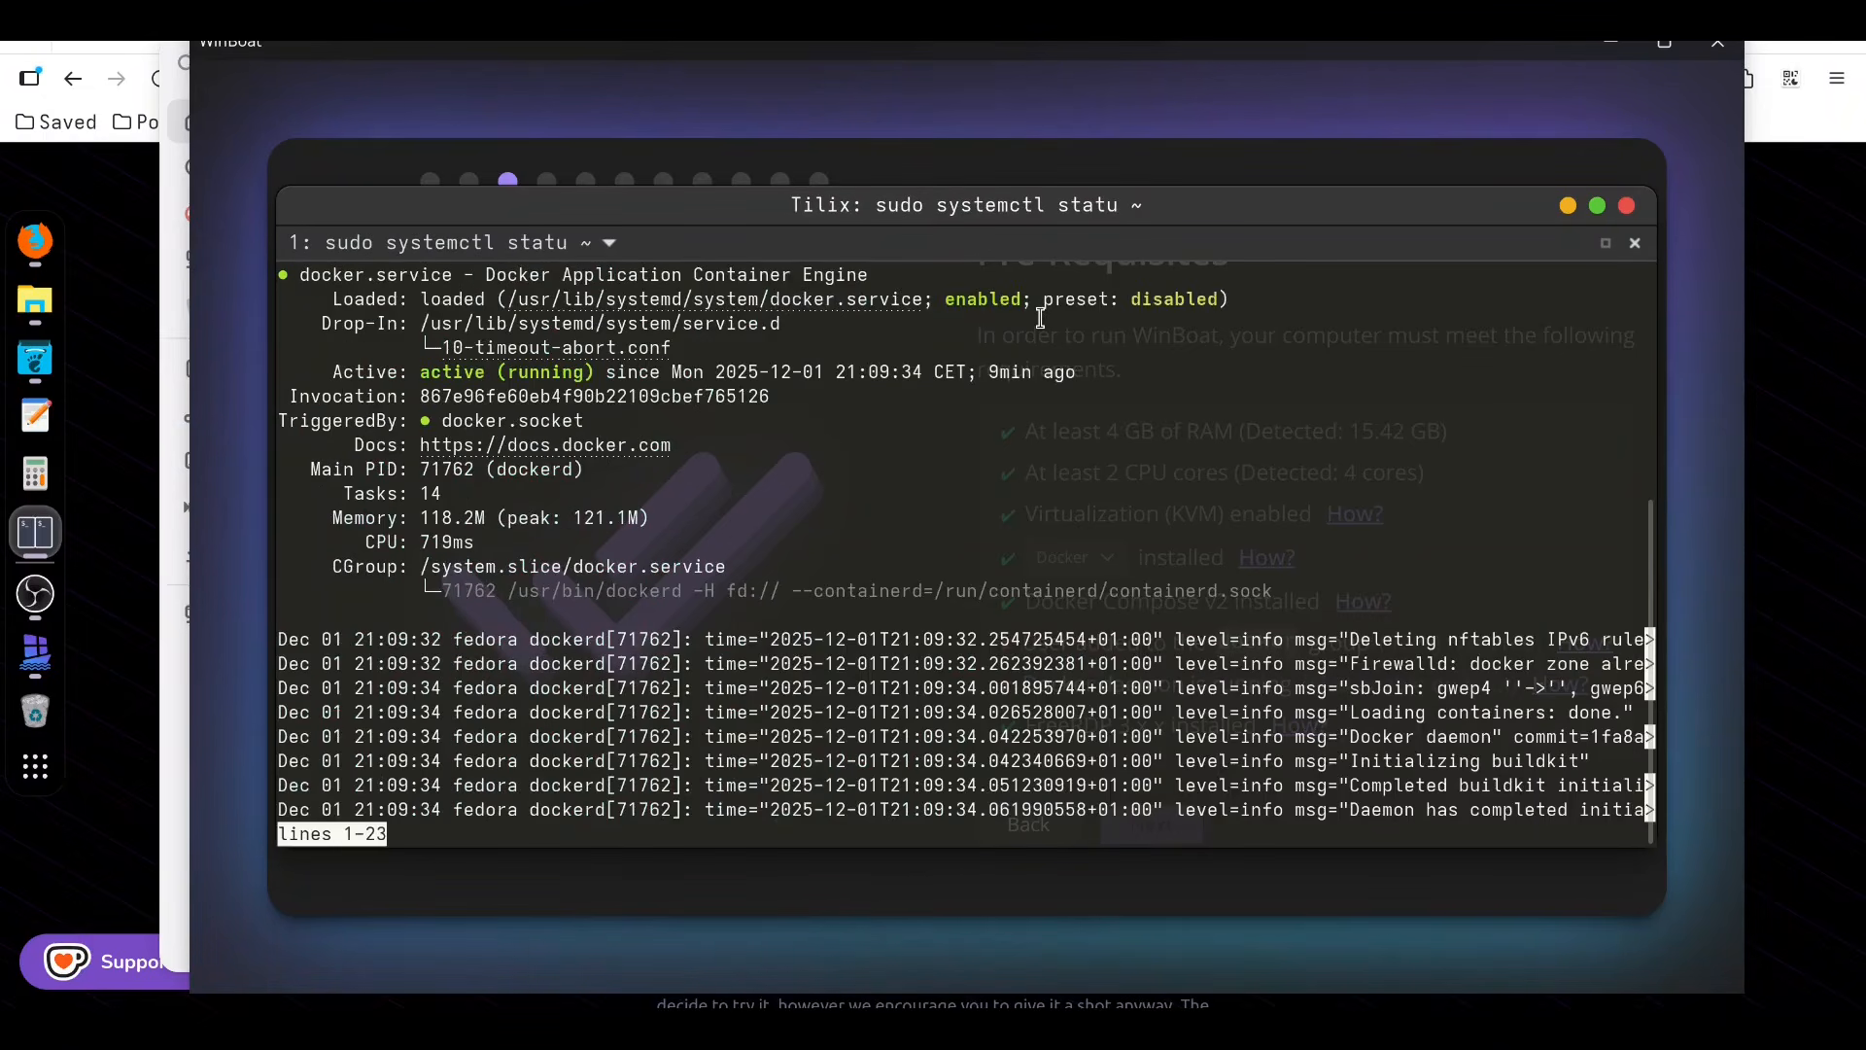
pyautogui.press('q')
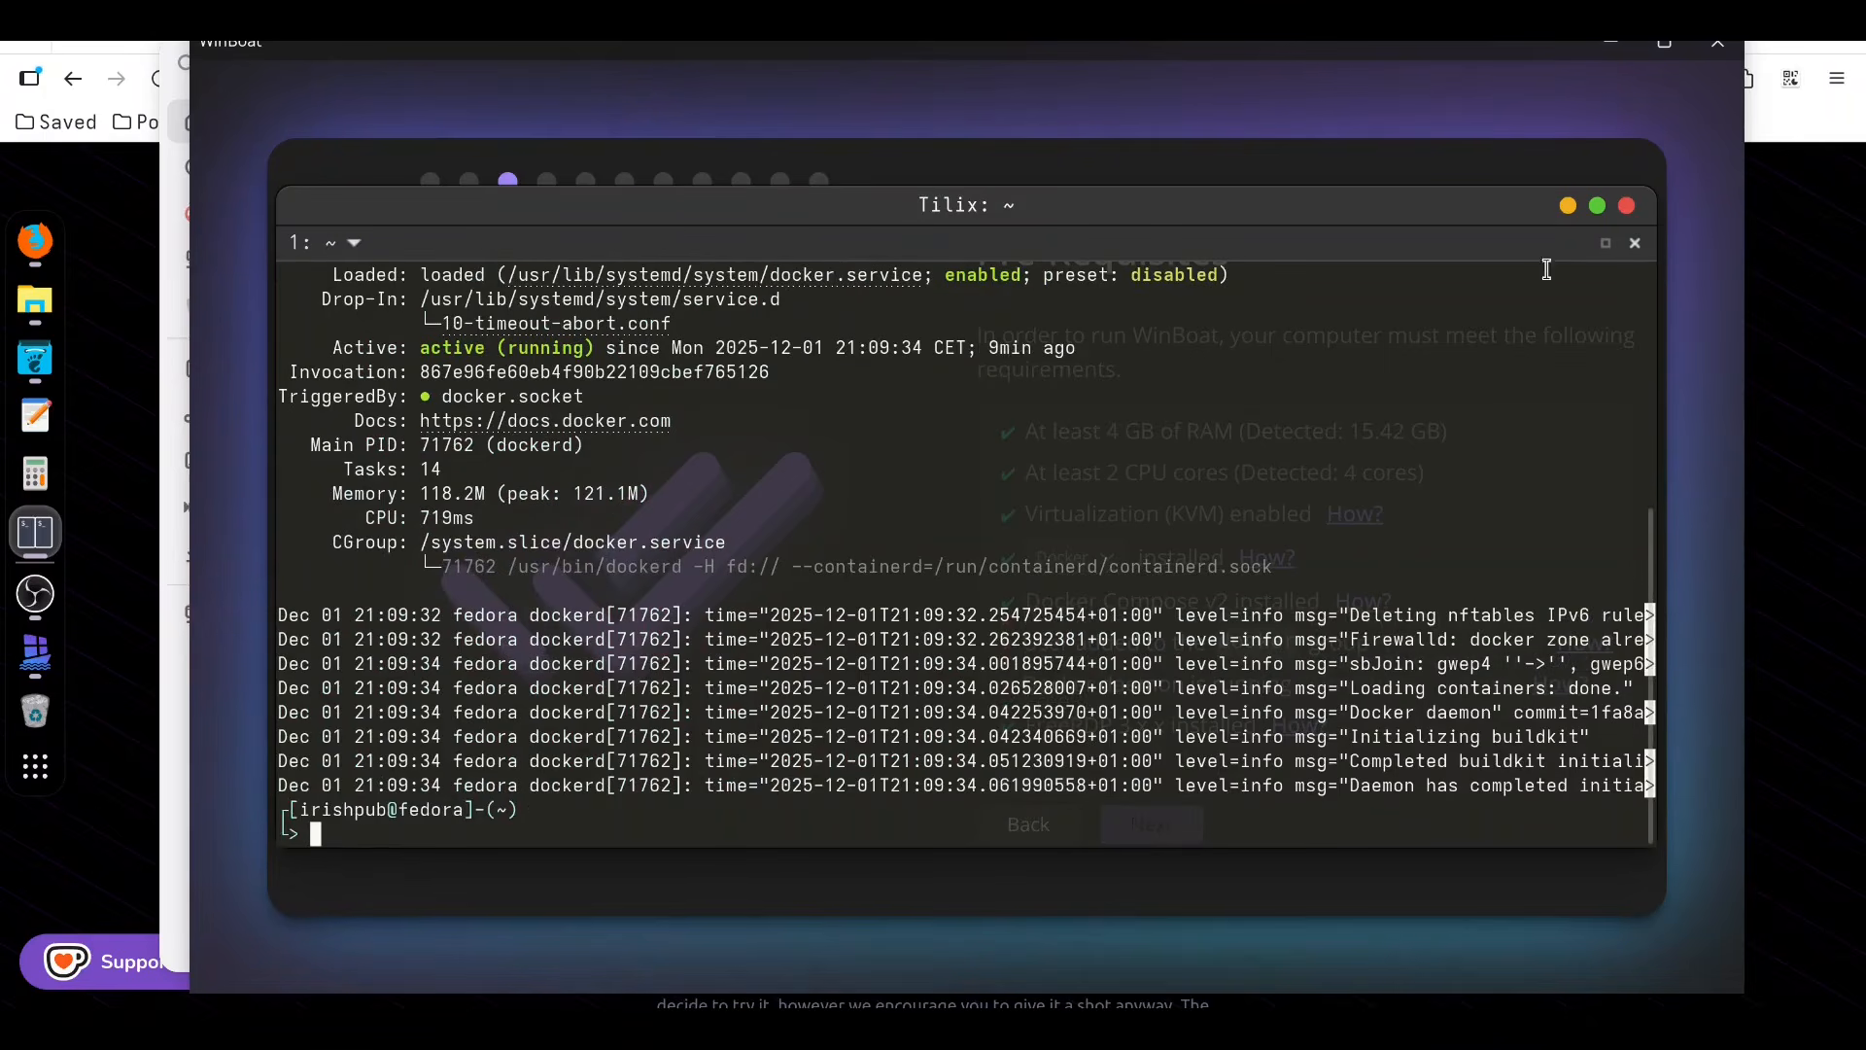
pyautogui.click(1627, 205)
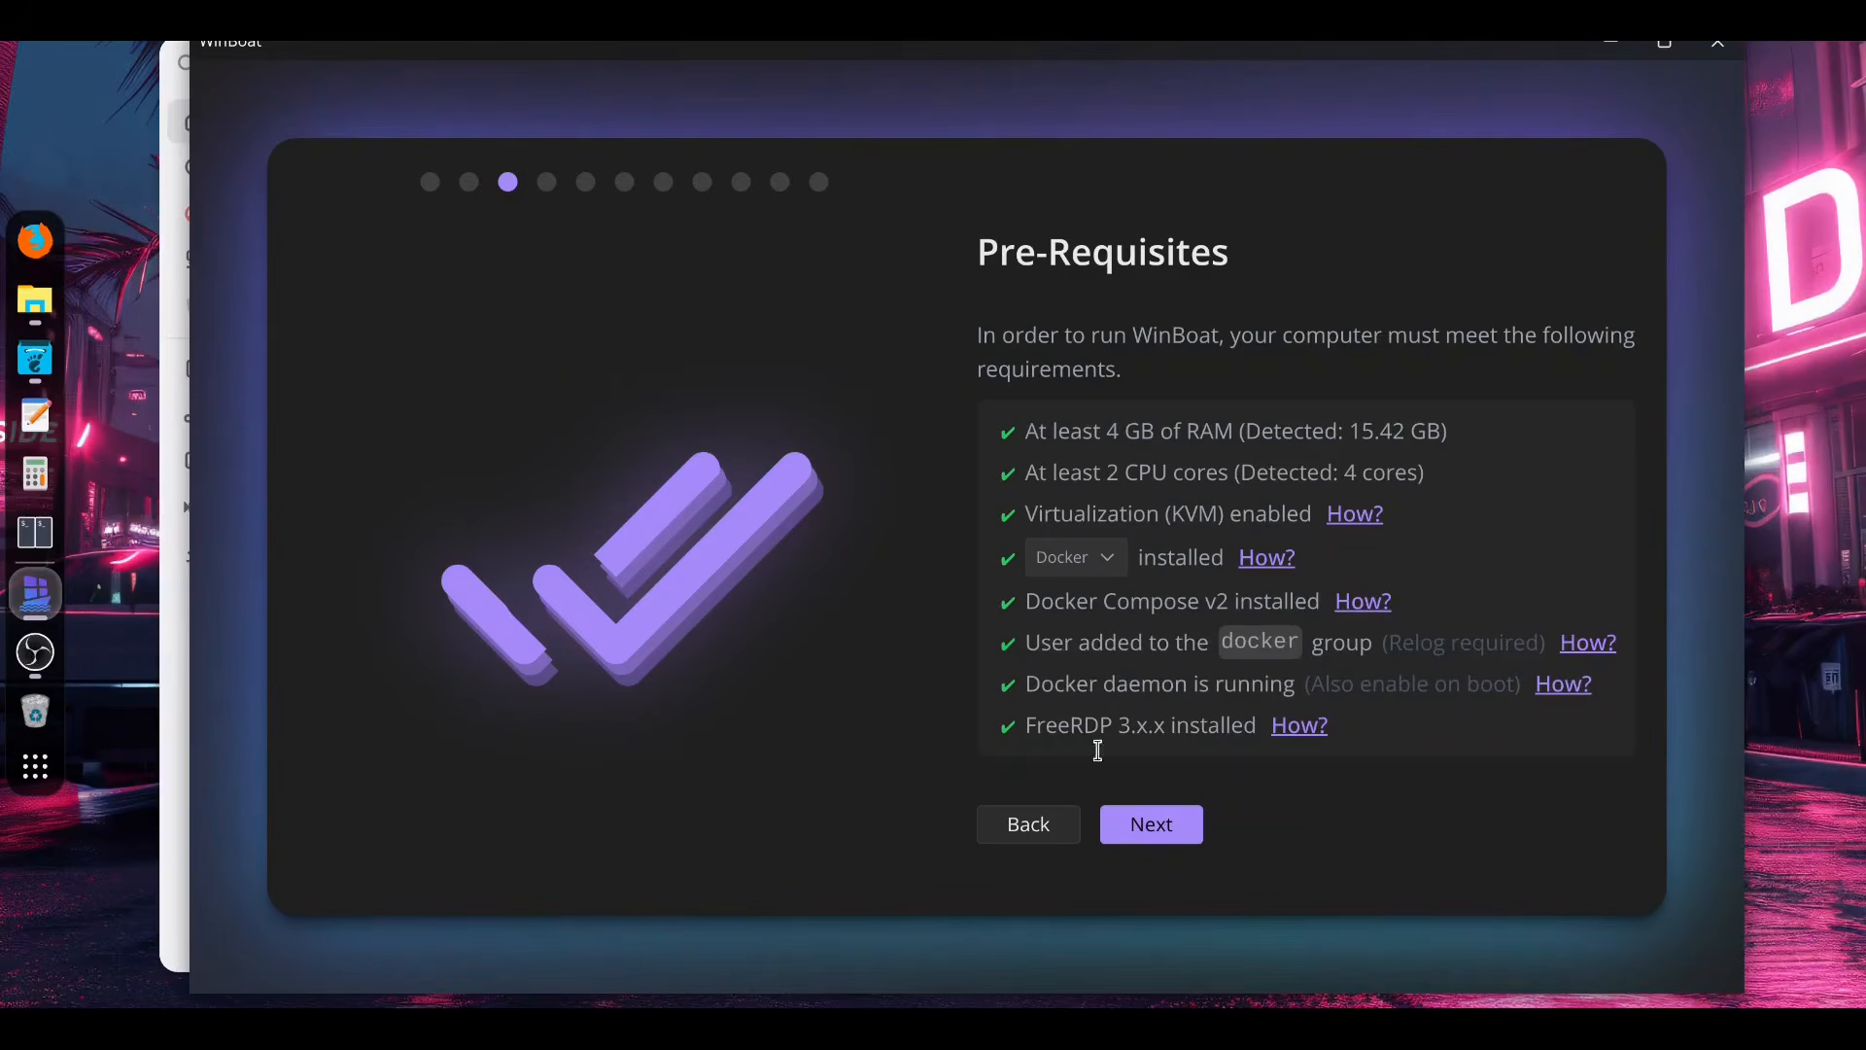
# Step: Continue the WinBoat setup past the prerequisites, keeping the winboat folder in the home directory and Windows 11 Pro in English
pyautogui.click(1166, 849)
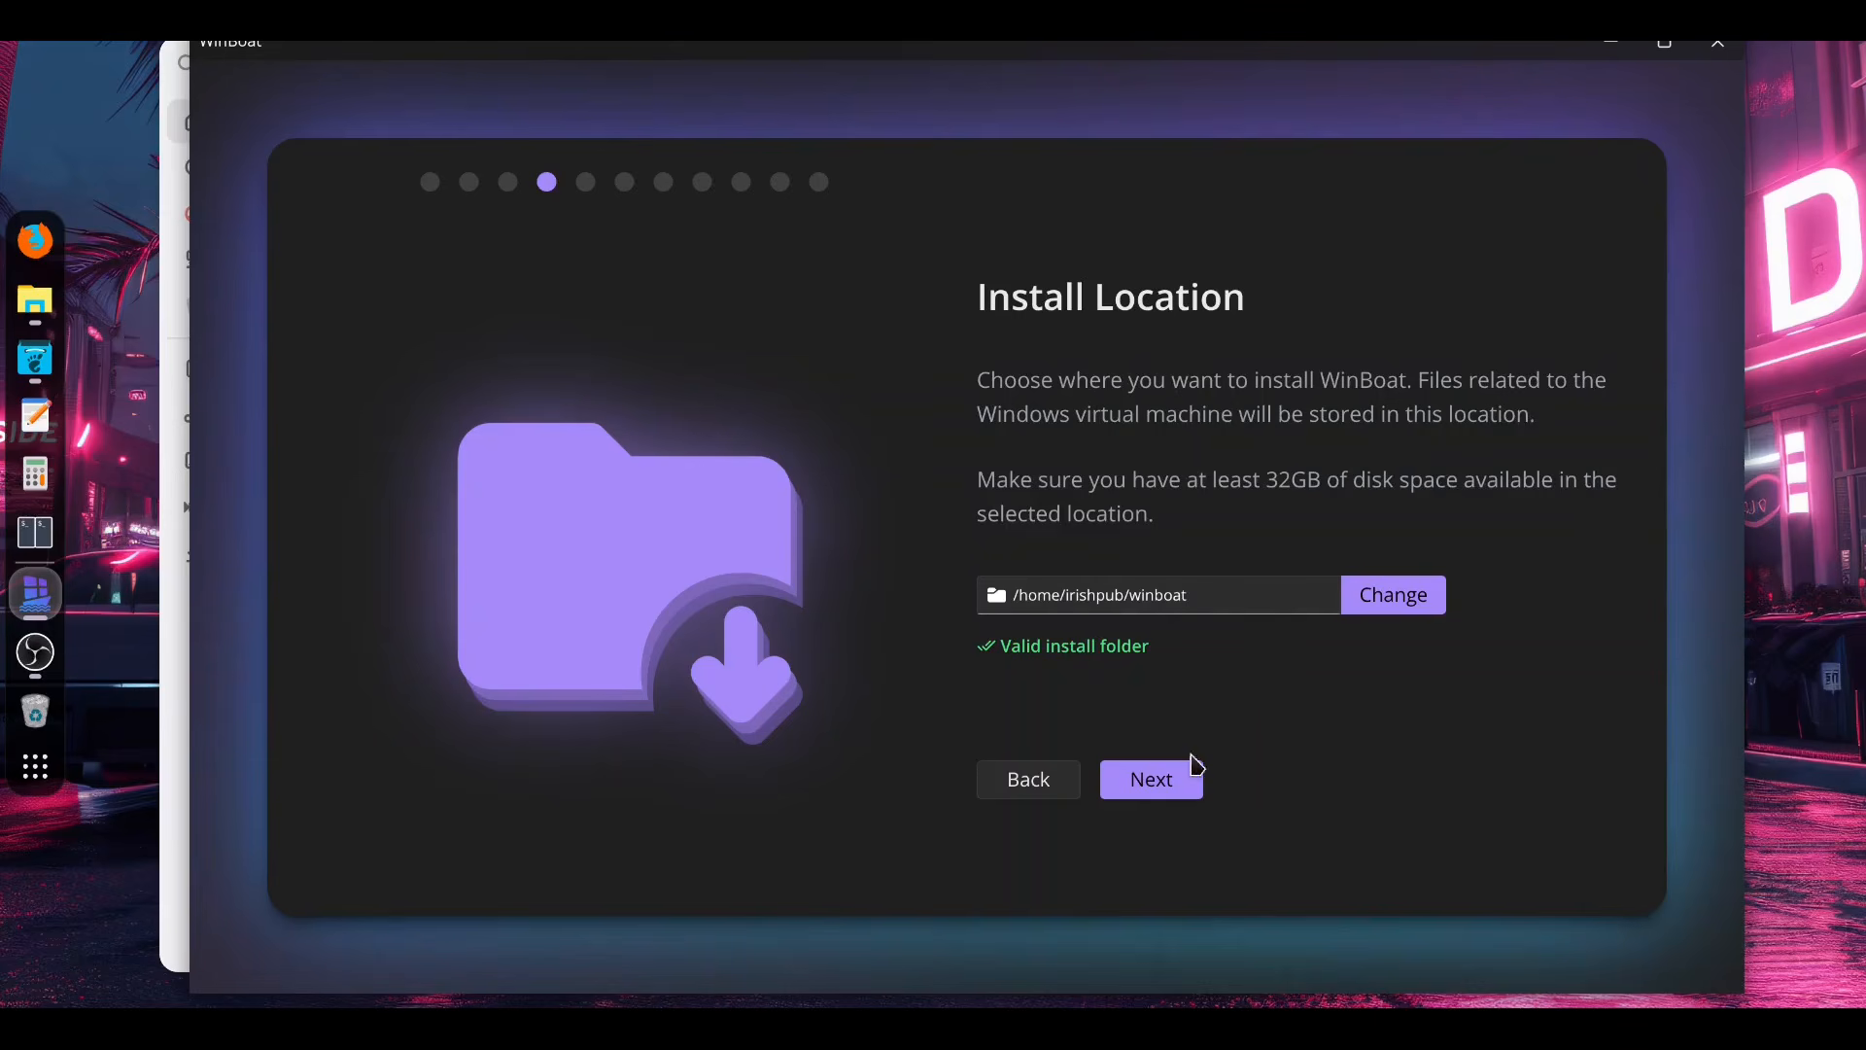
pyautogui.click(1170, 779)
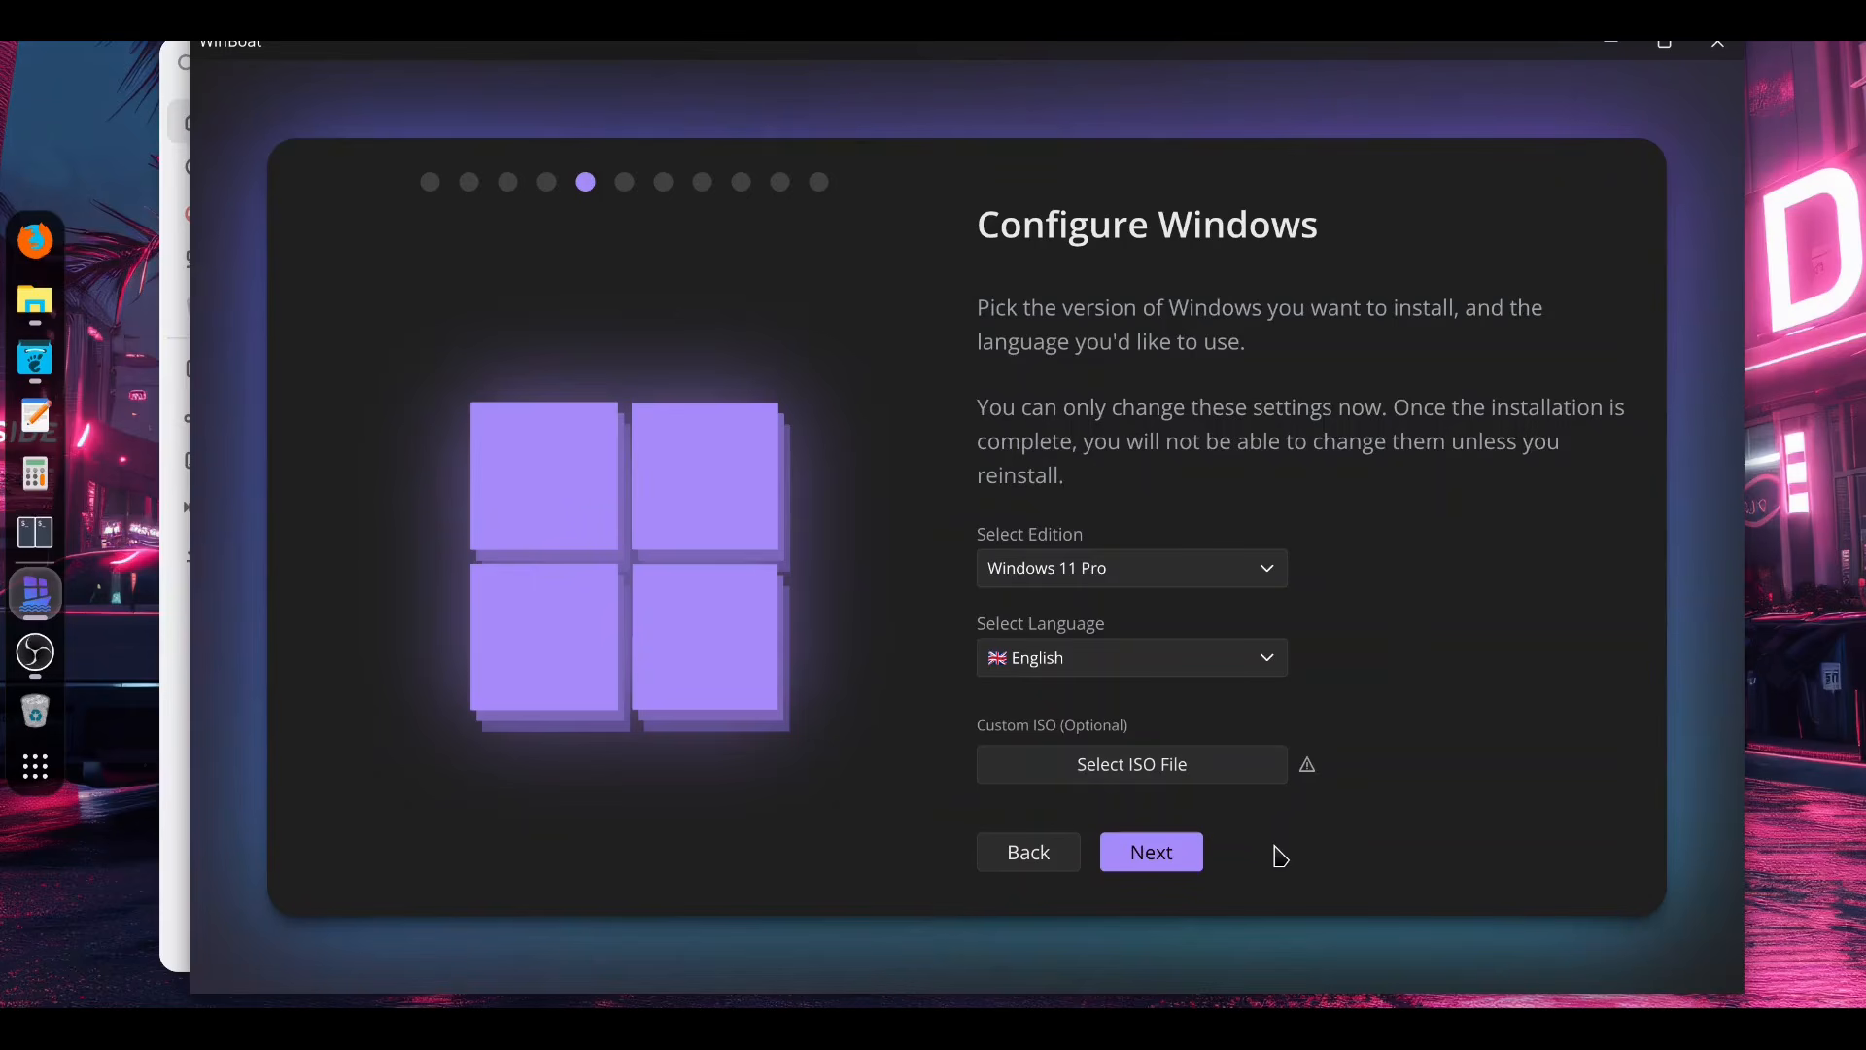
pyautogui.click(1155, 859)
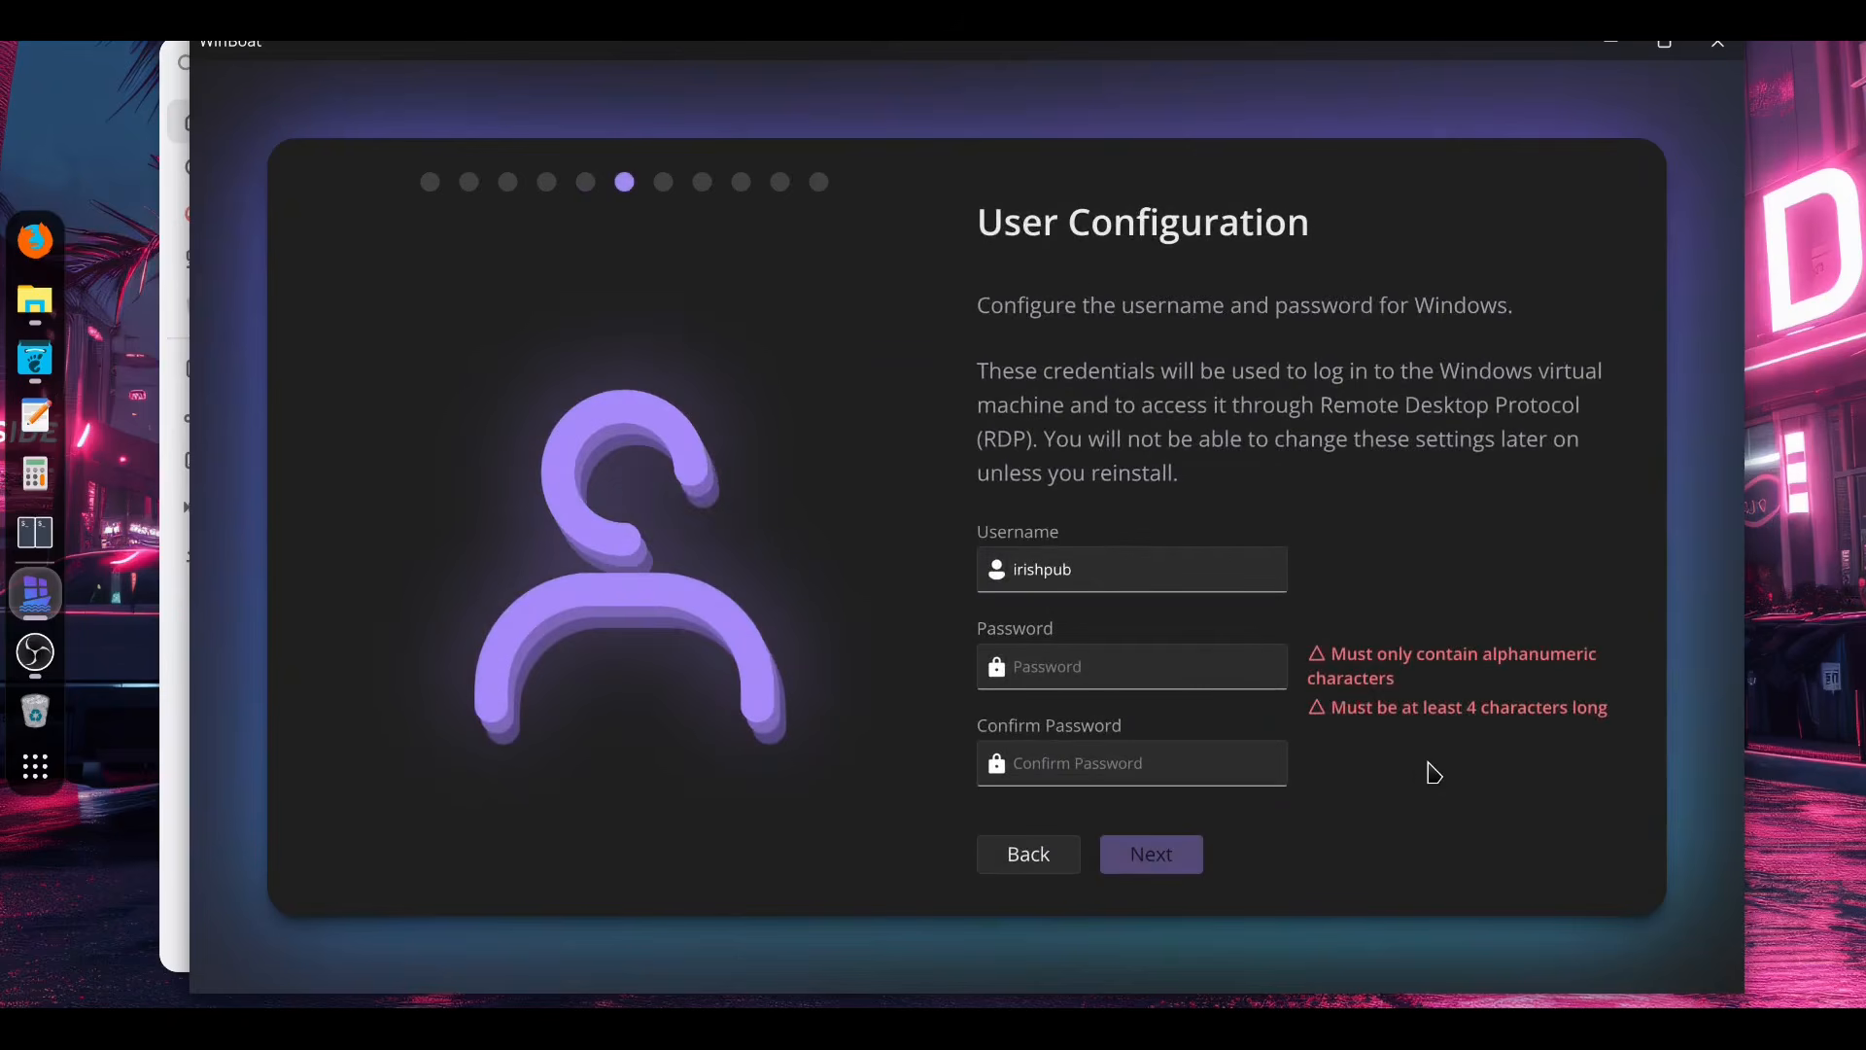
# Step: Enter and confirm the Windows account password, keep the suggested username, and continue to the hardware configuration
pyautogui.click(1117, 667)
pyautogui.write('••••••••')
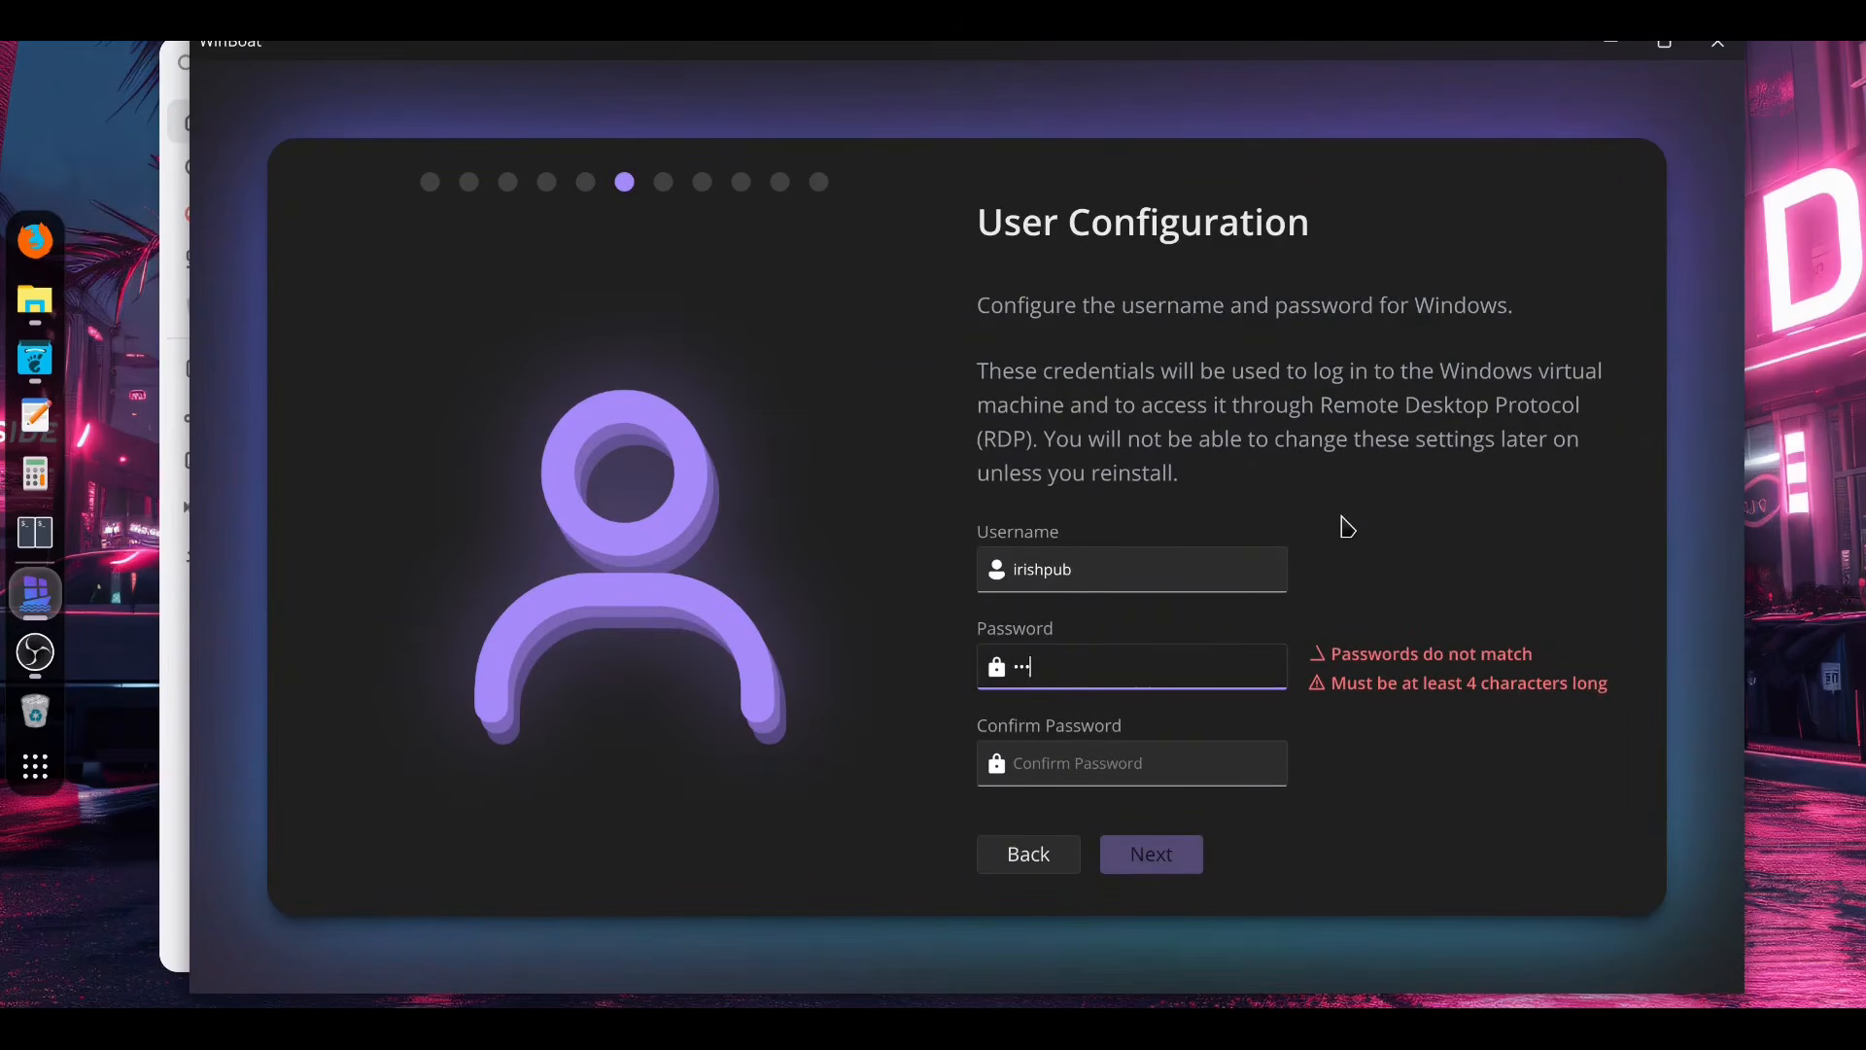
pyautogui.press('Tab')
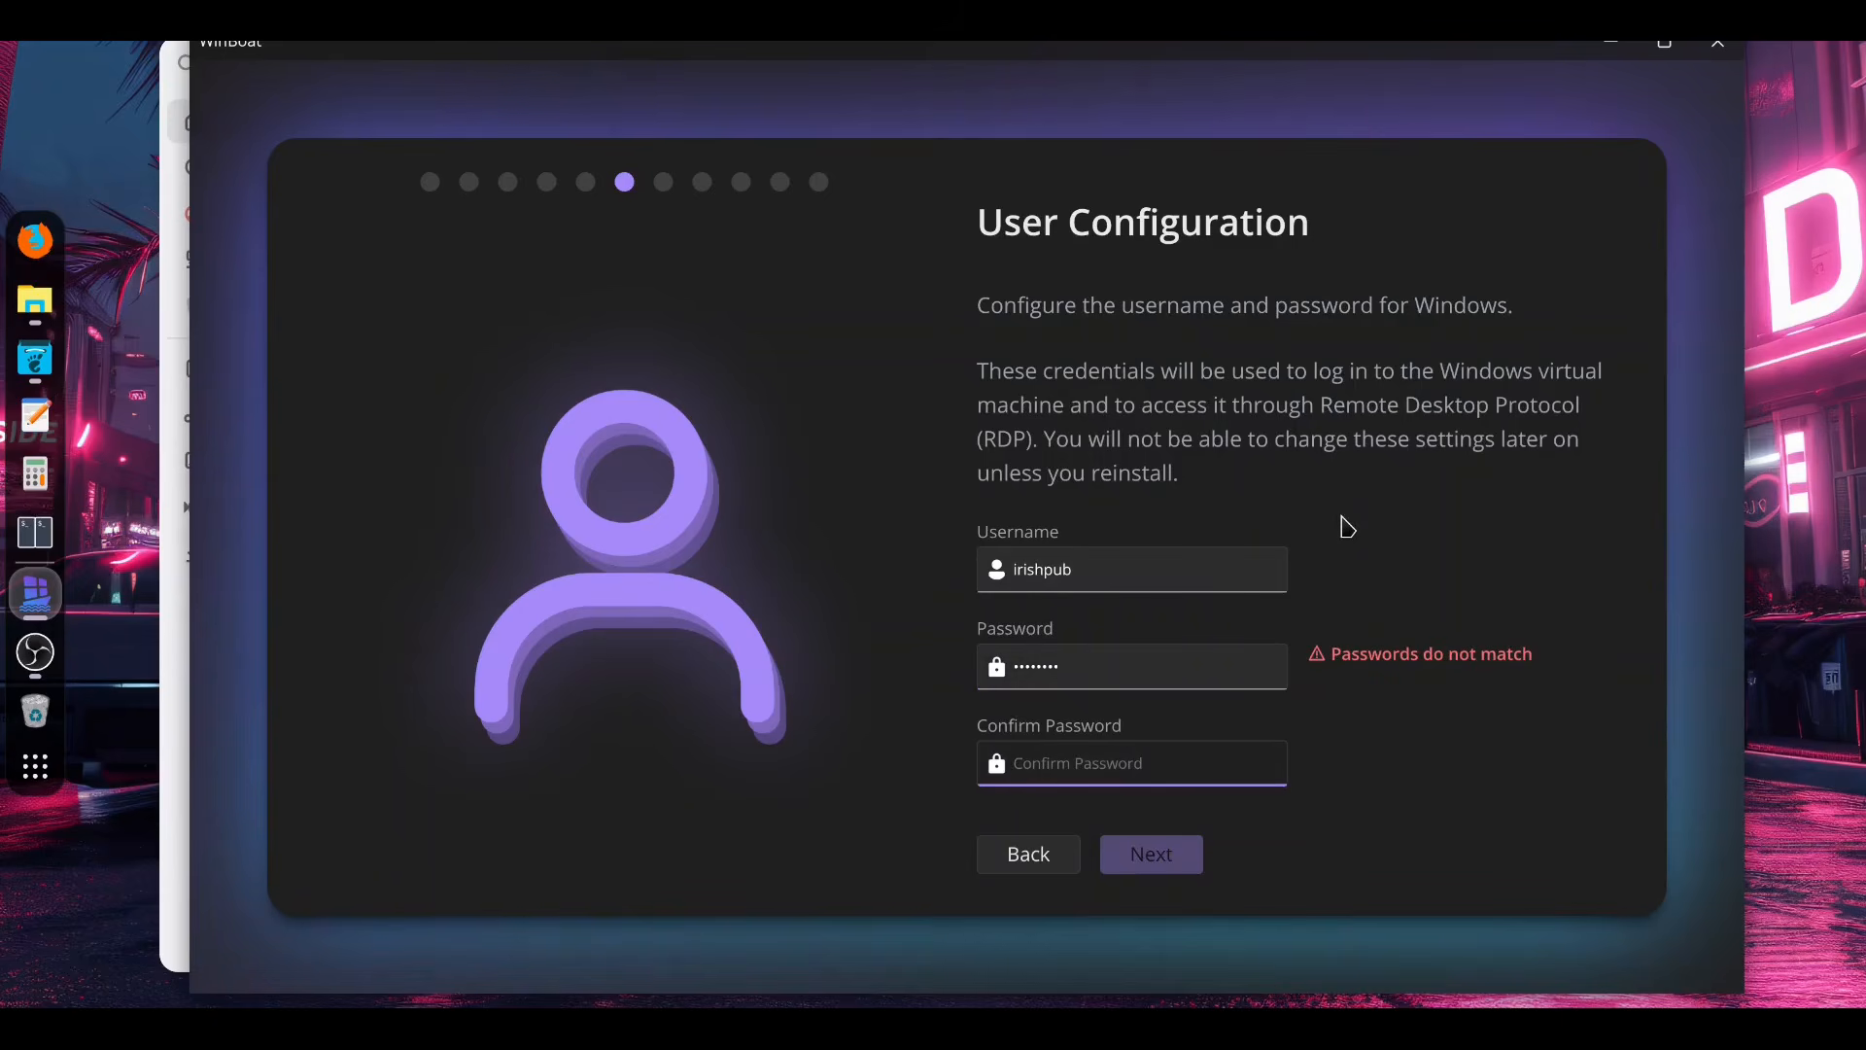
pyautogui.write('••••••••')
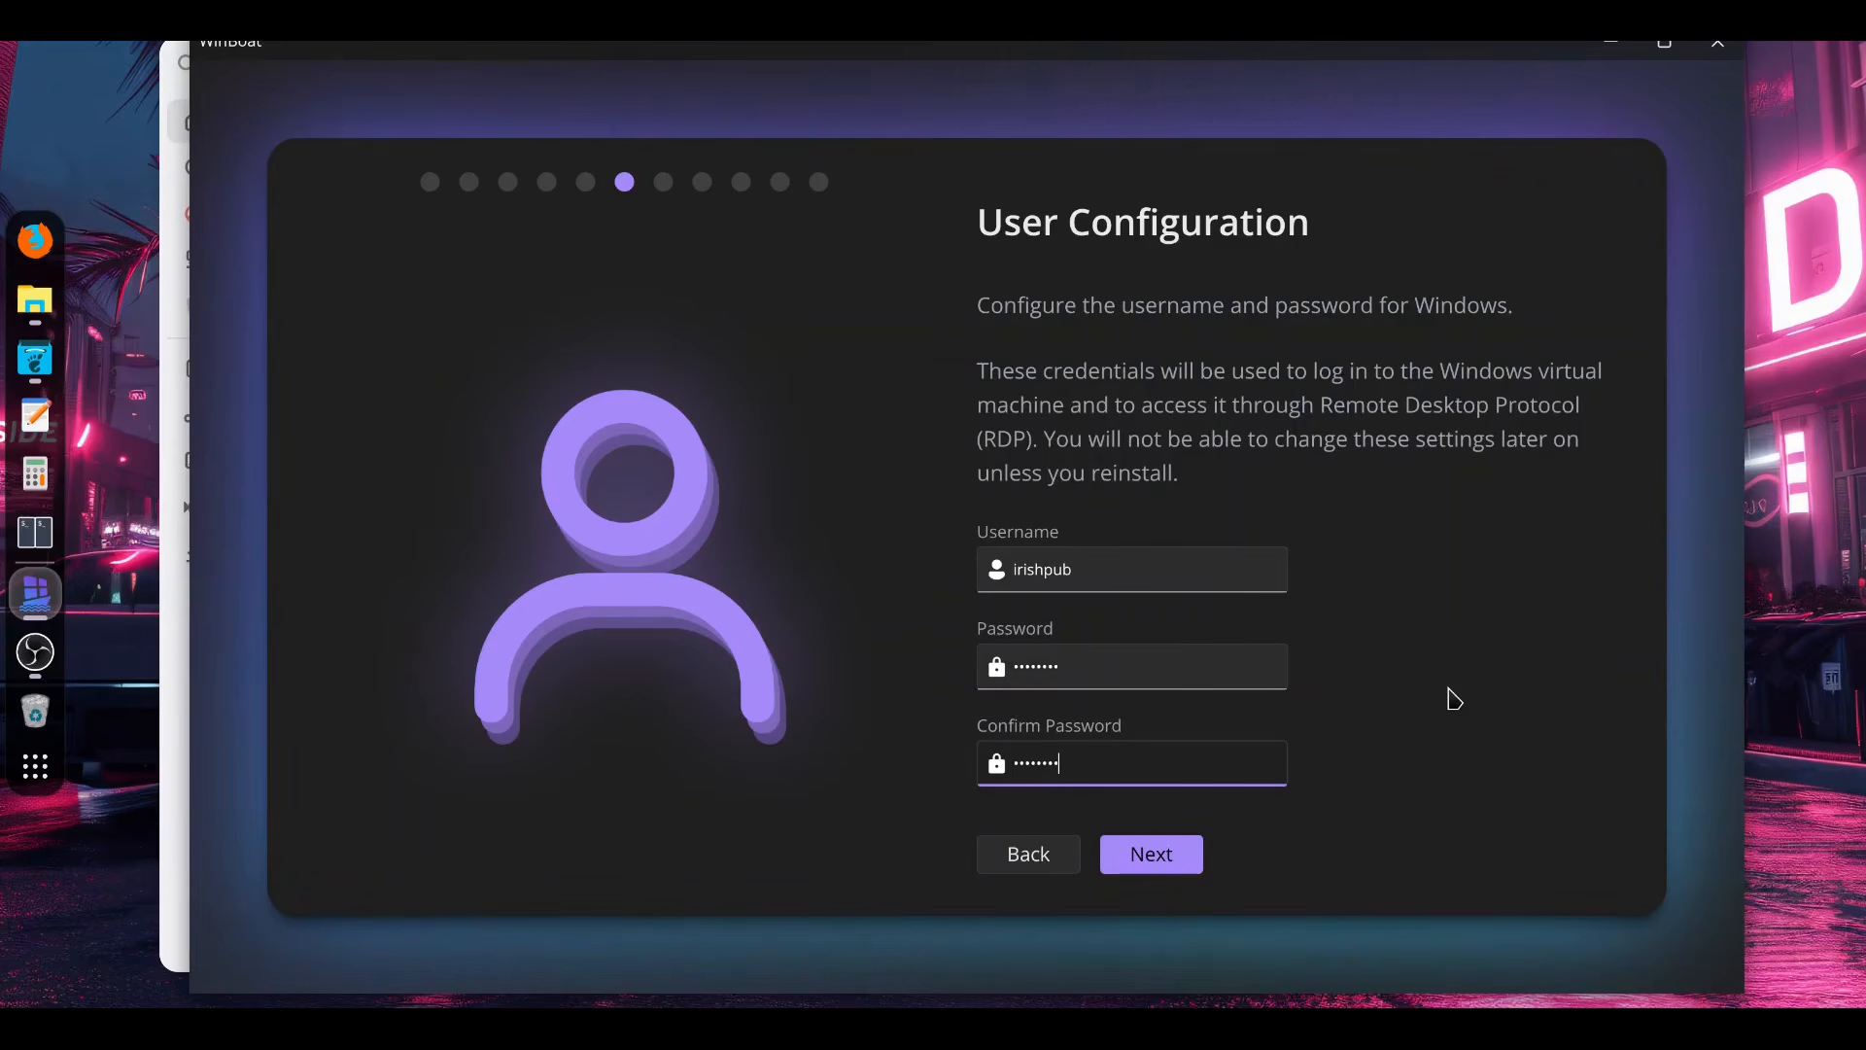
pyautogui.click(1159, 860)
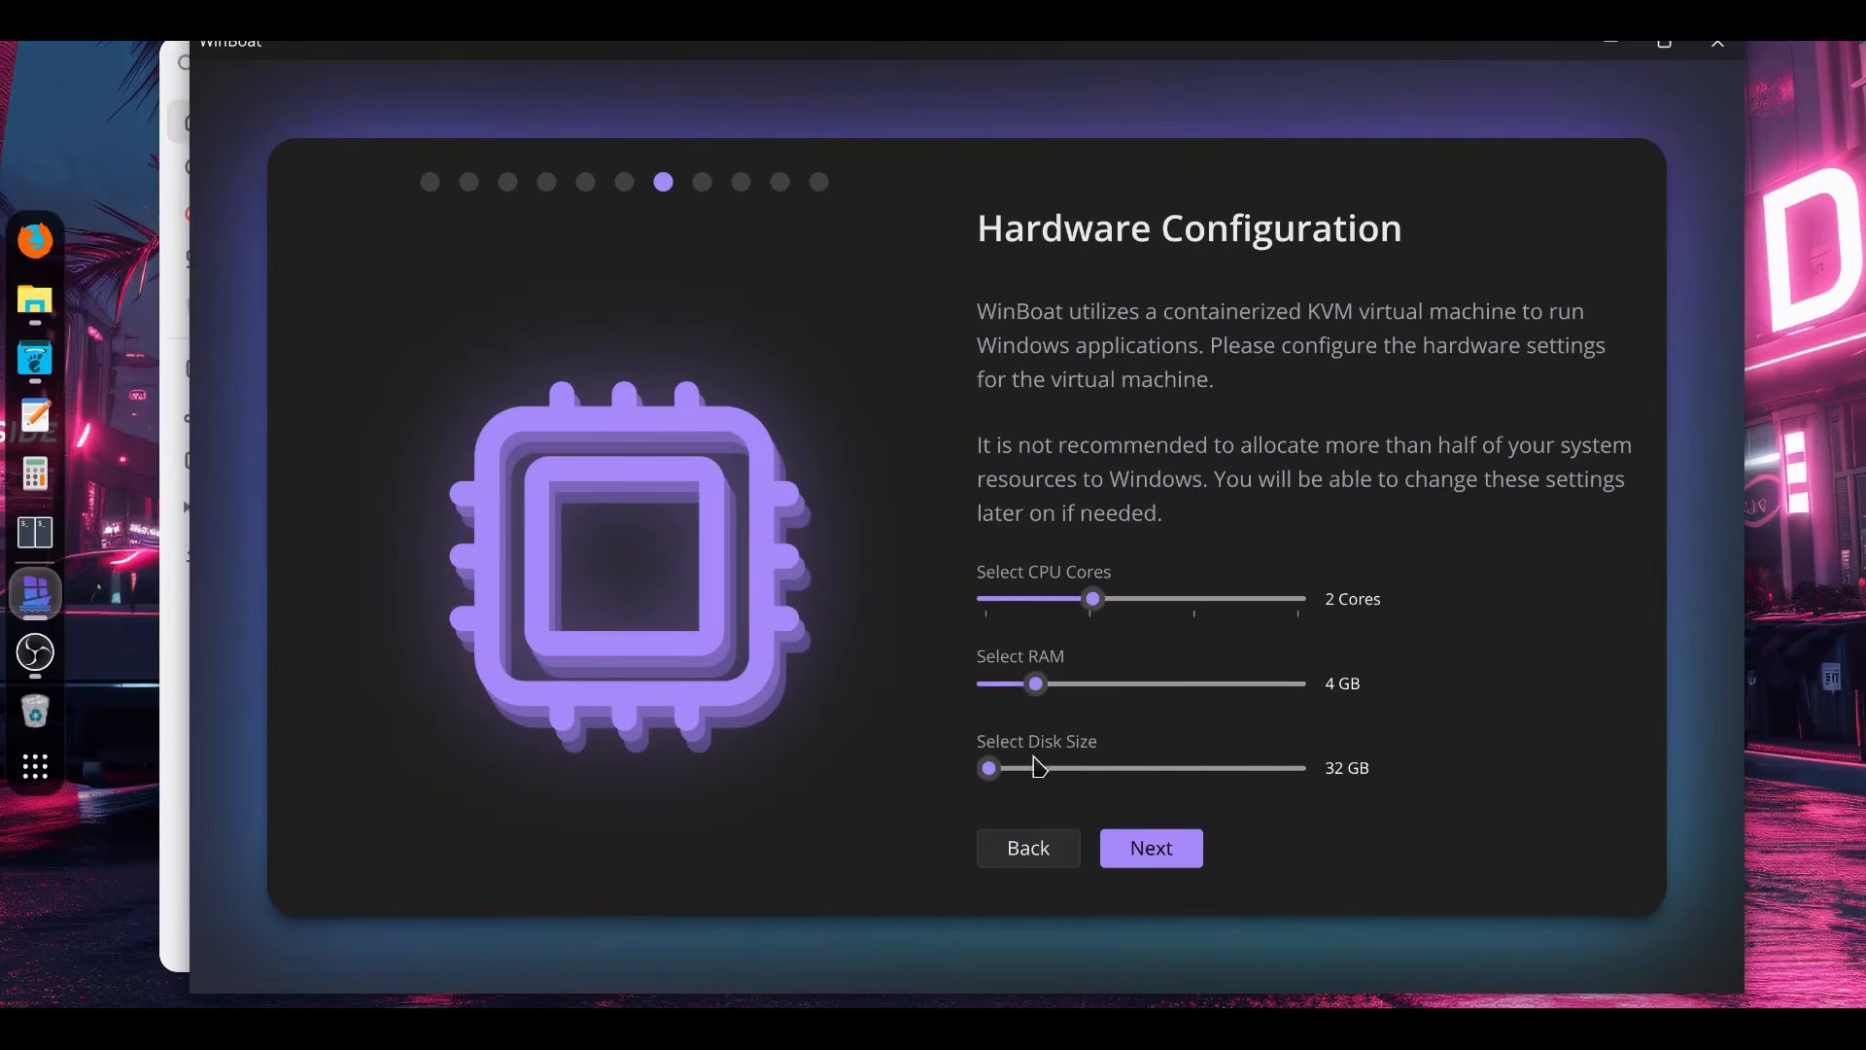
# Step: Keep 2 CPU cores, 4 GB RAM and a 32 GB disk, leave home folder sharing off, and complete the Windows installation
pyautogui.click(1170, 862)
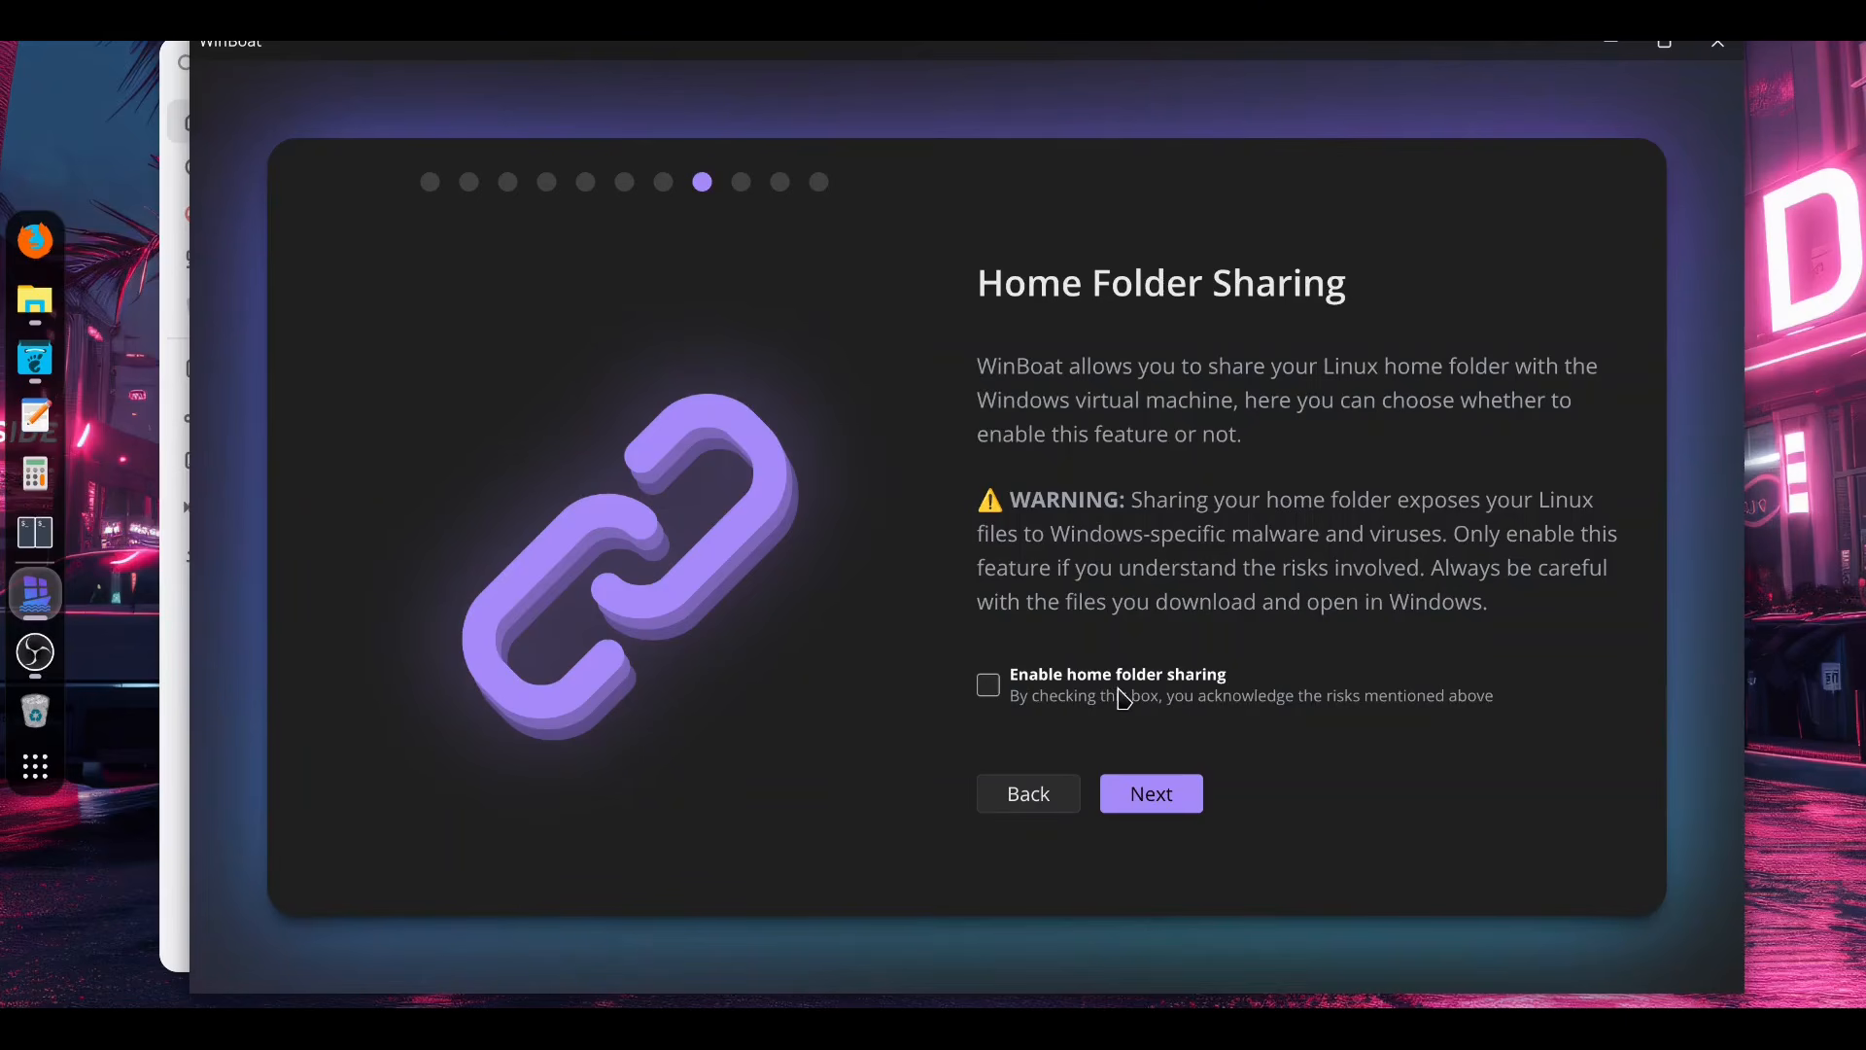
pyautogui.click(1173, 797)
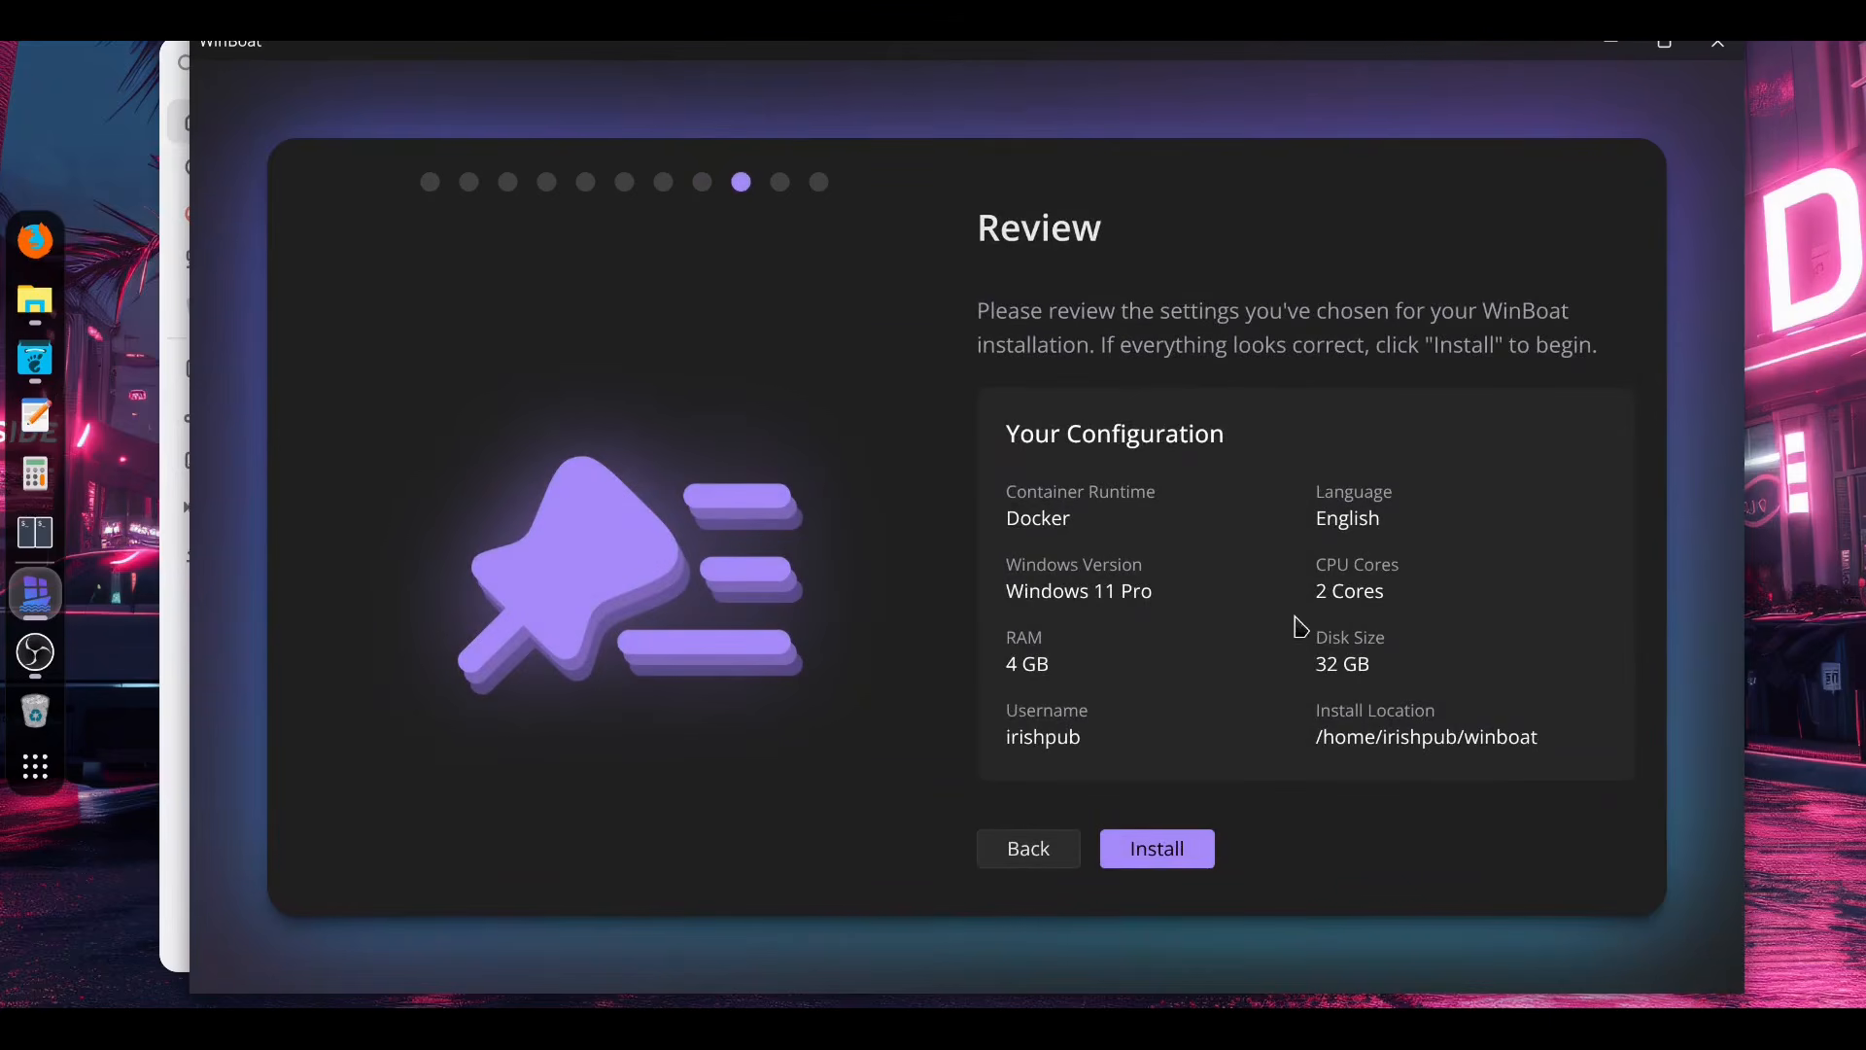
pyautogui.click(1185, 864)
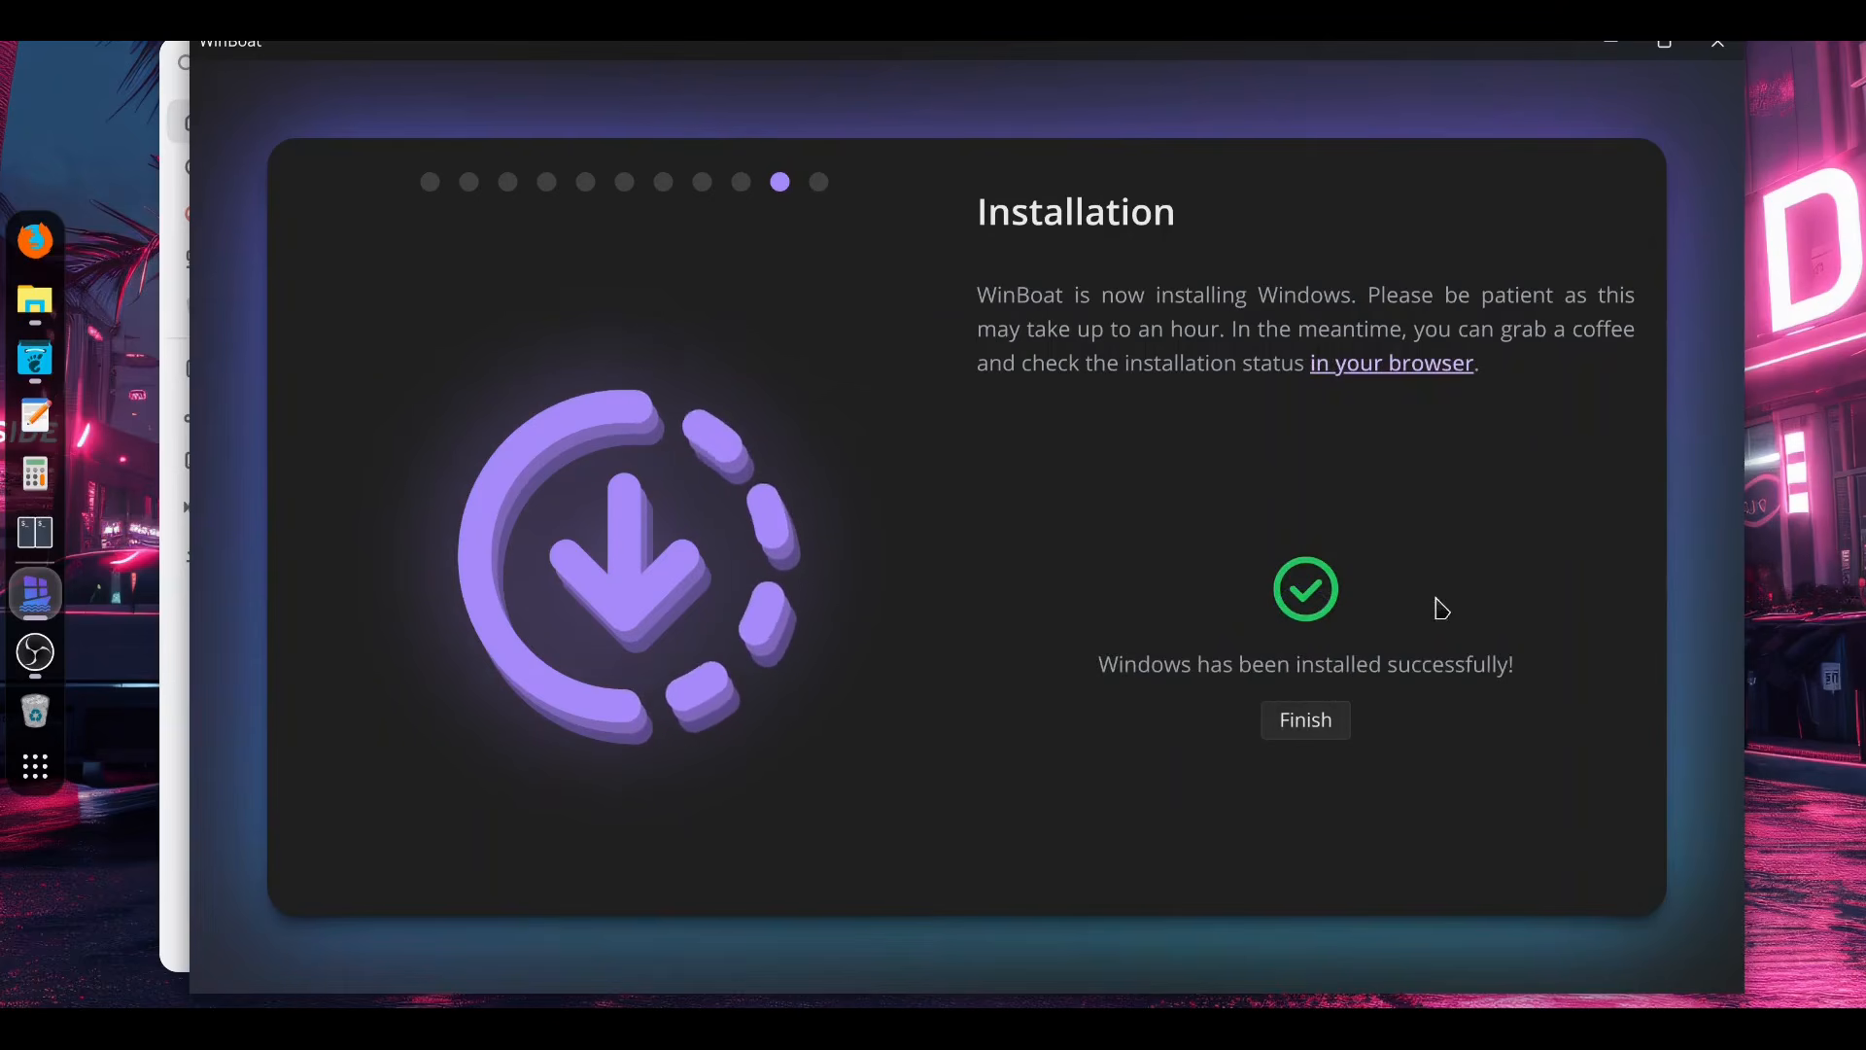
pyautogui.click(1331, 724)
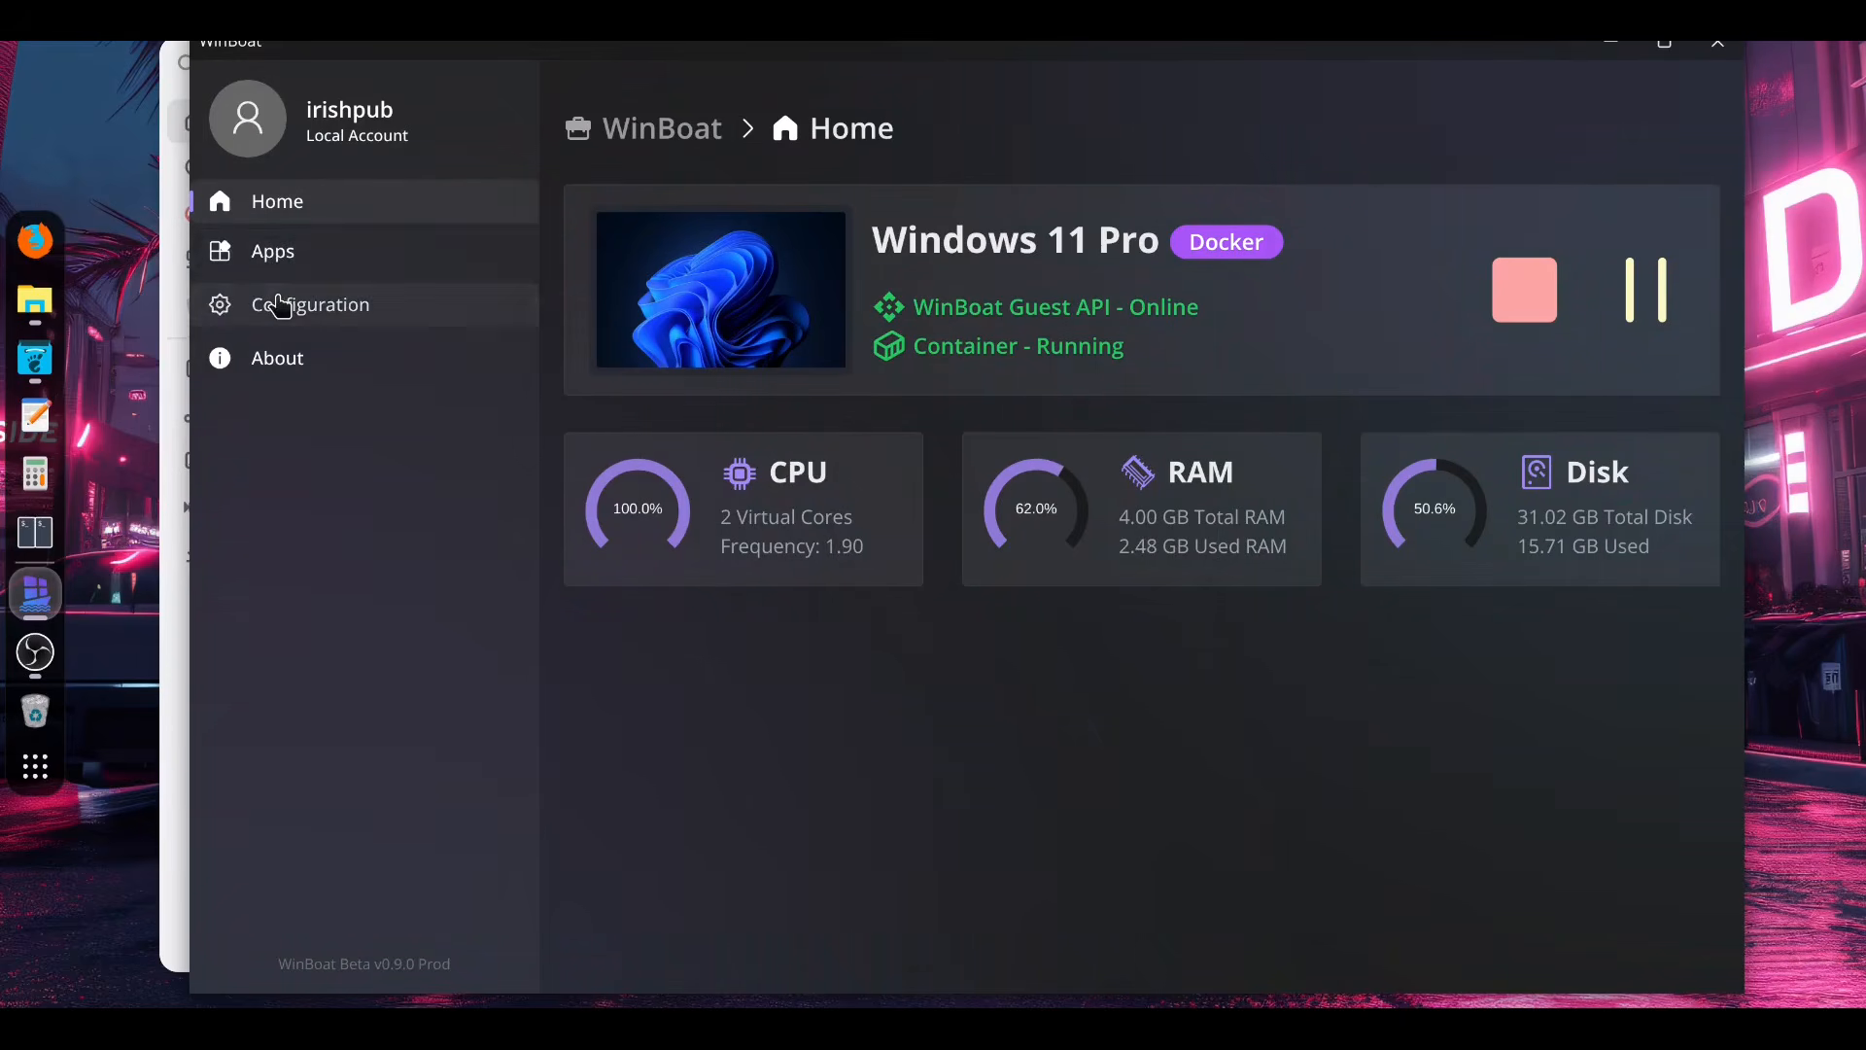
# Step: Disable Auto Start Container in the WinBoat configuration and save the container settings
pyautogui.click(281, 307)
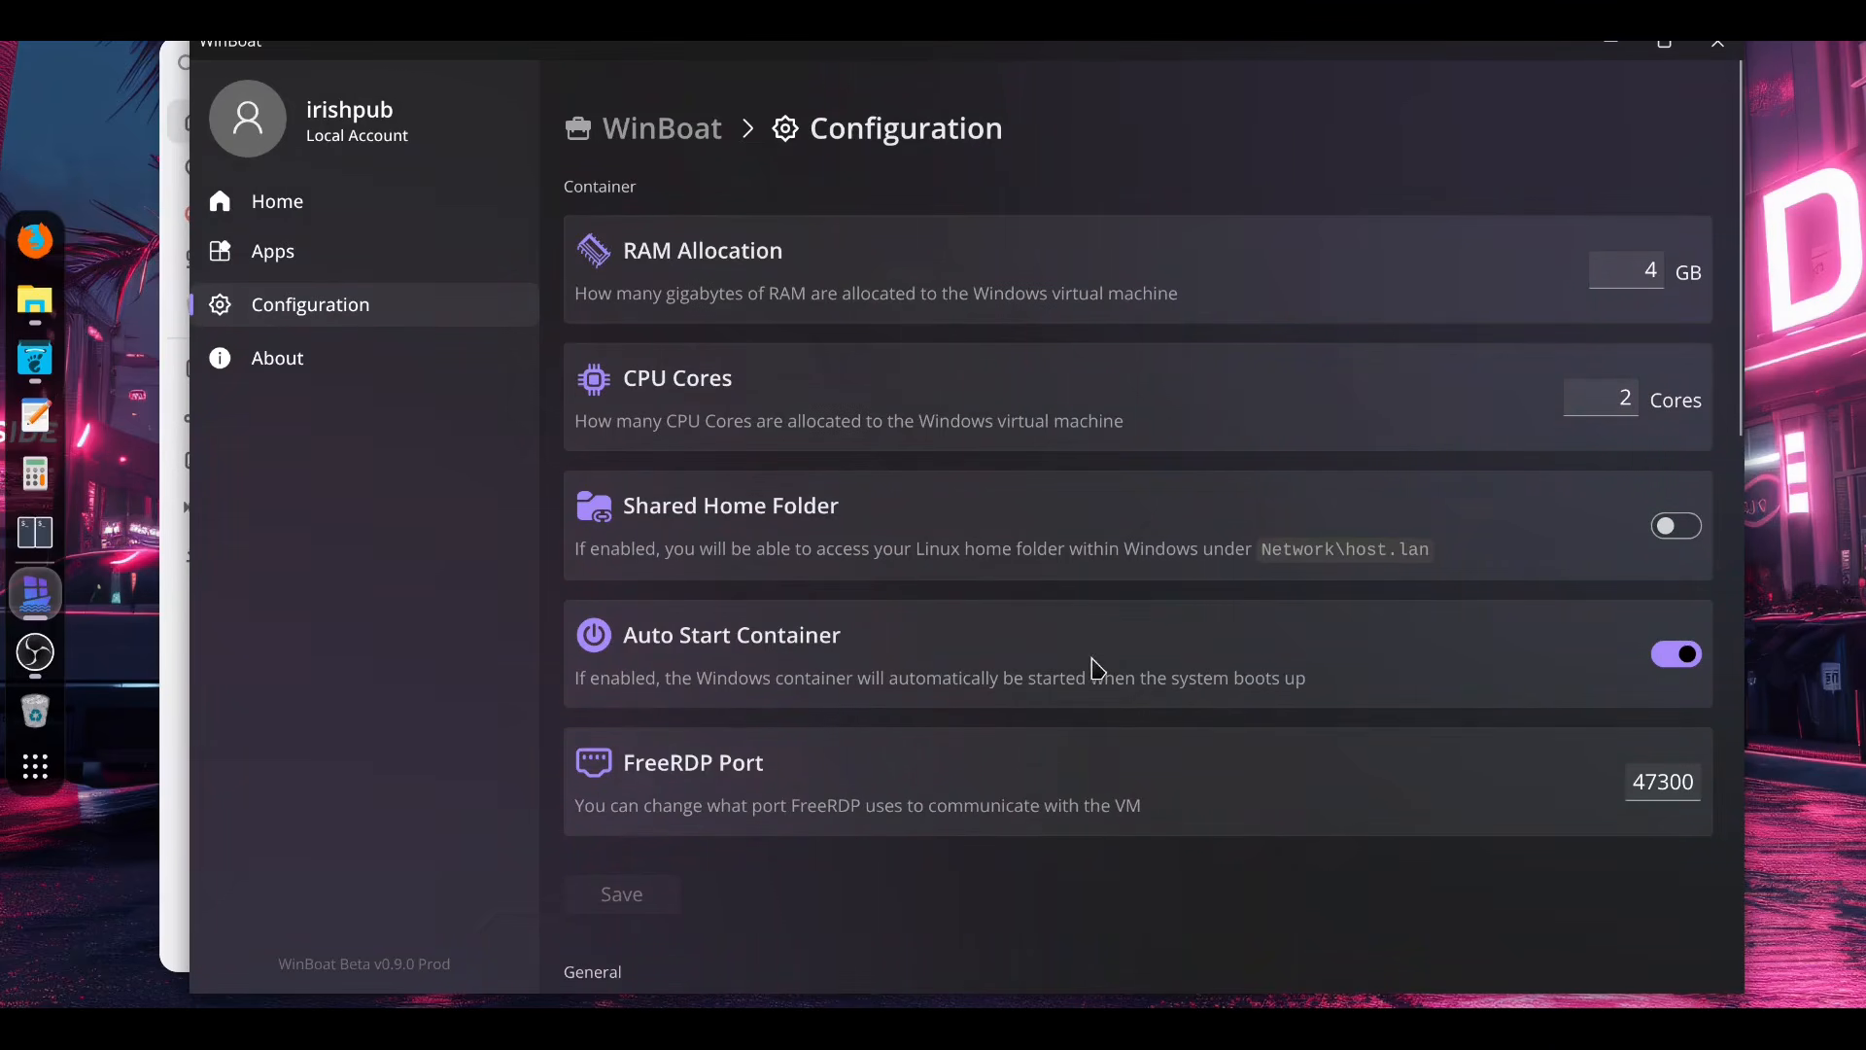
pyautogui.click(1667, 657)
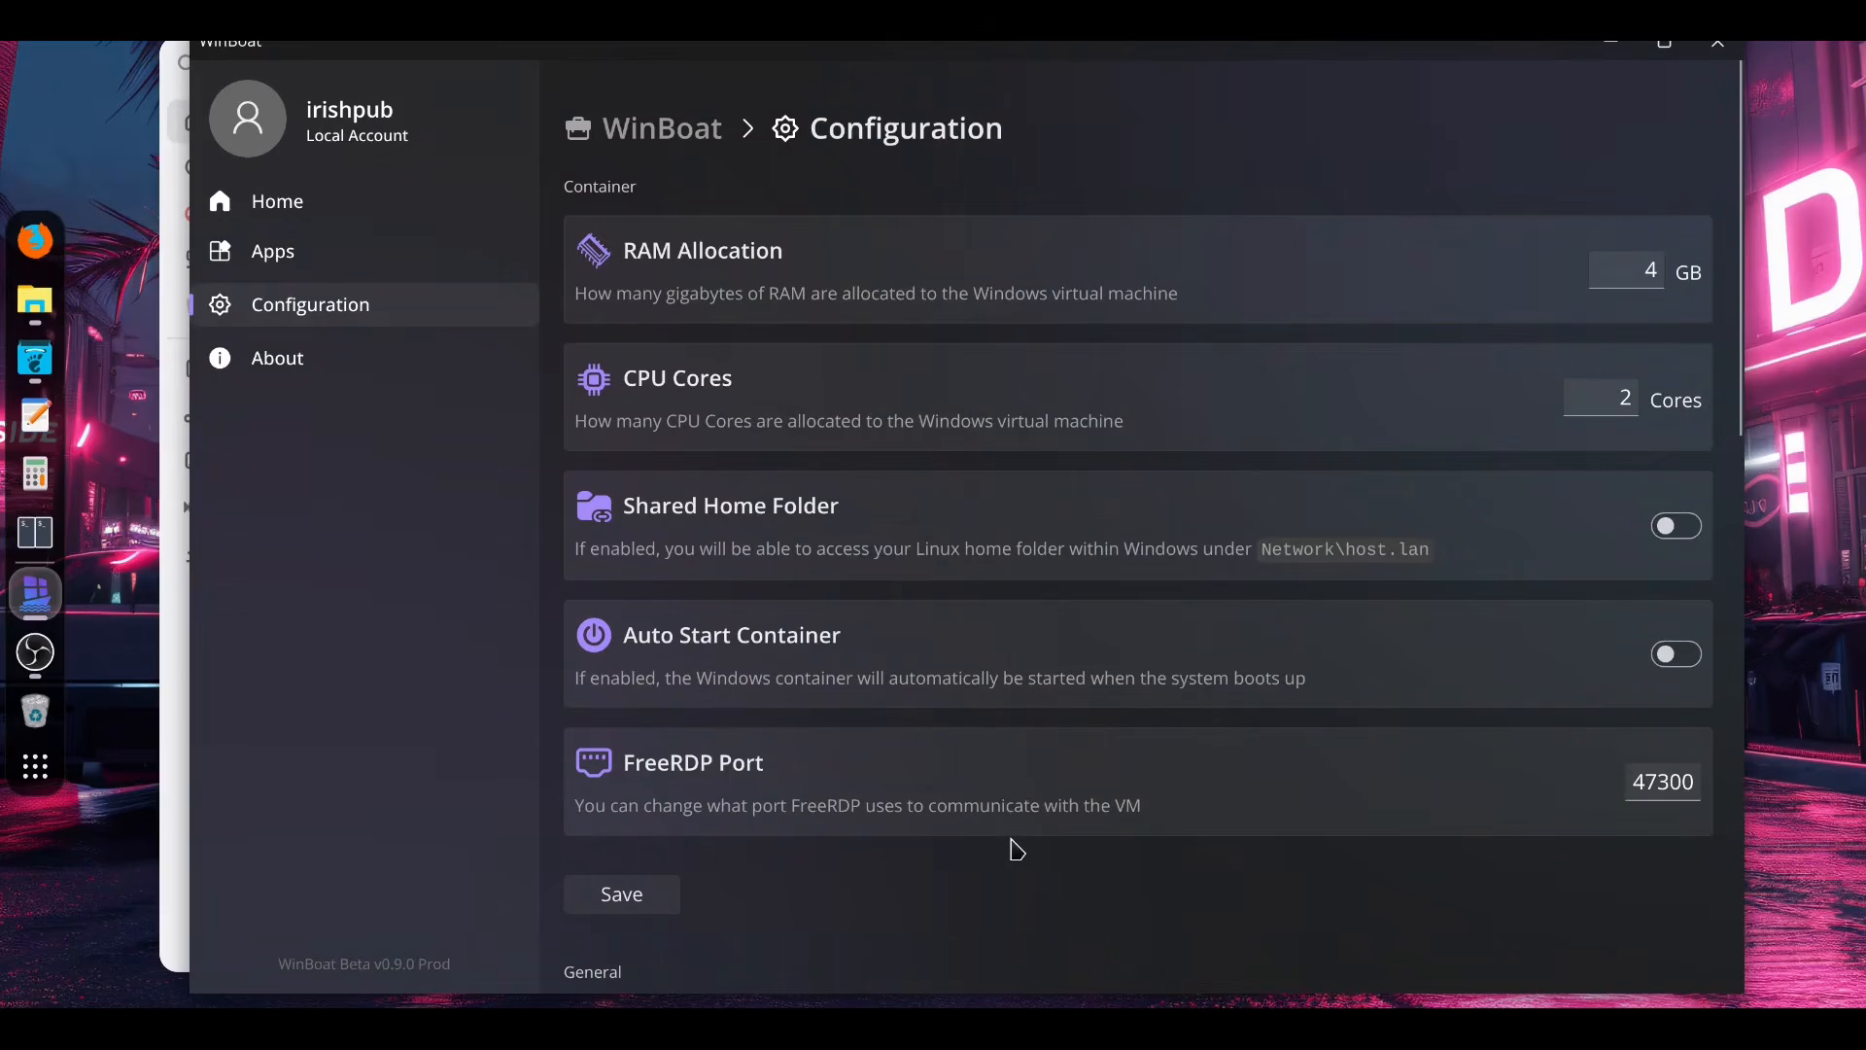
pyautogui.scroll(-2, 1016, 851)
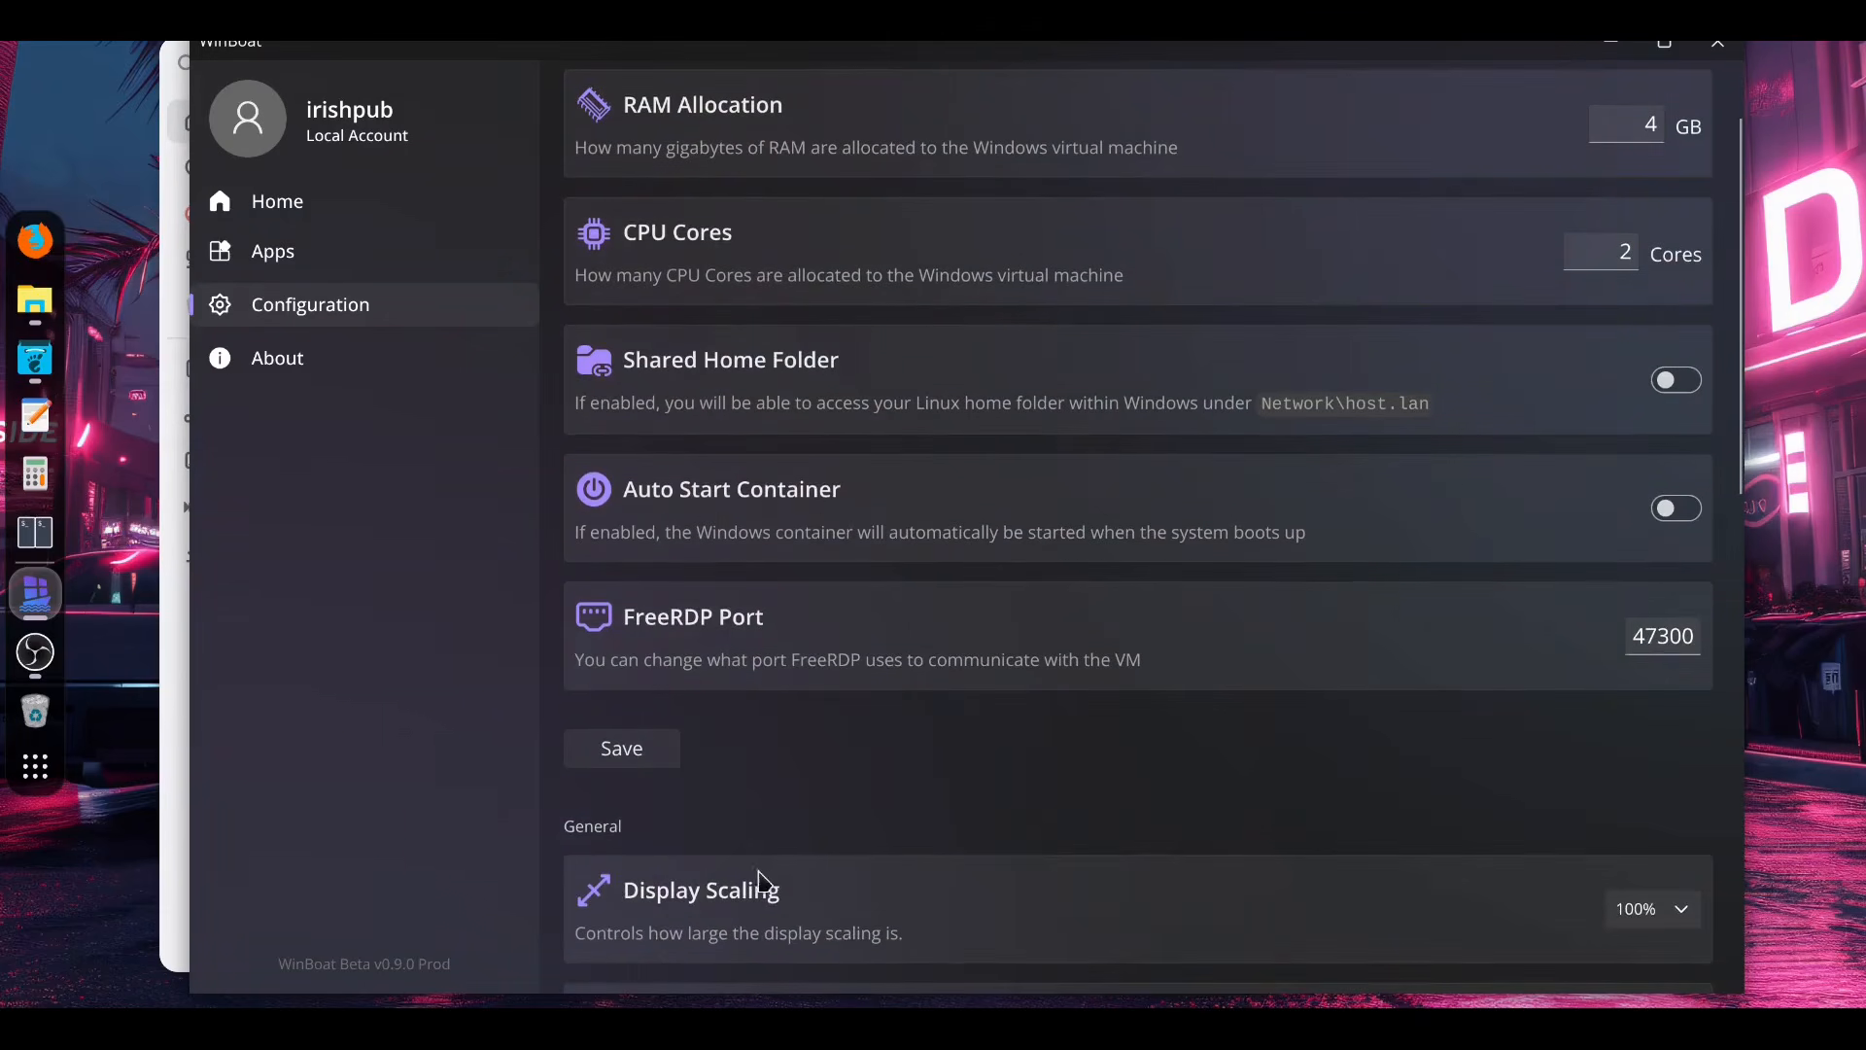
pyautogui.click(627, 765)
# Step: Look through the remaining configuration settings, from display scaling to the Danger Zone, and view the About page
pyautogui.scroll(-2, 1295, 741)
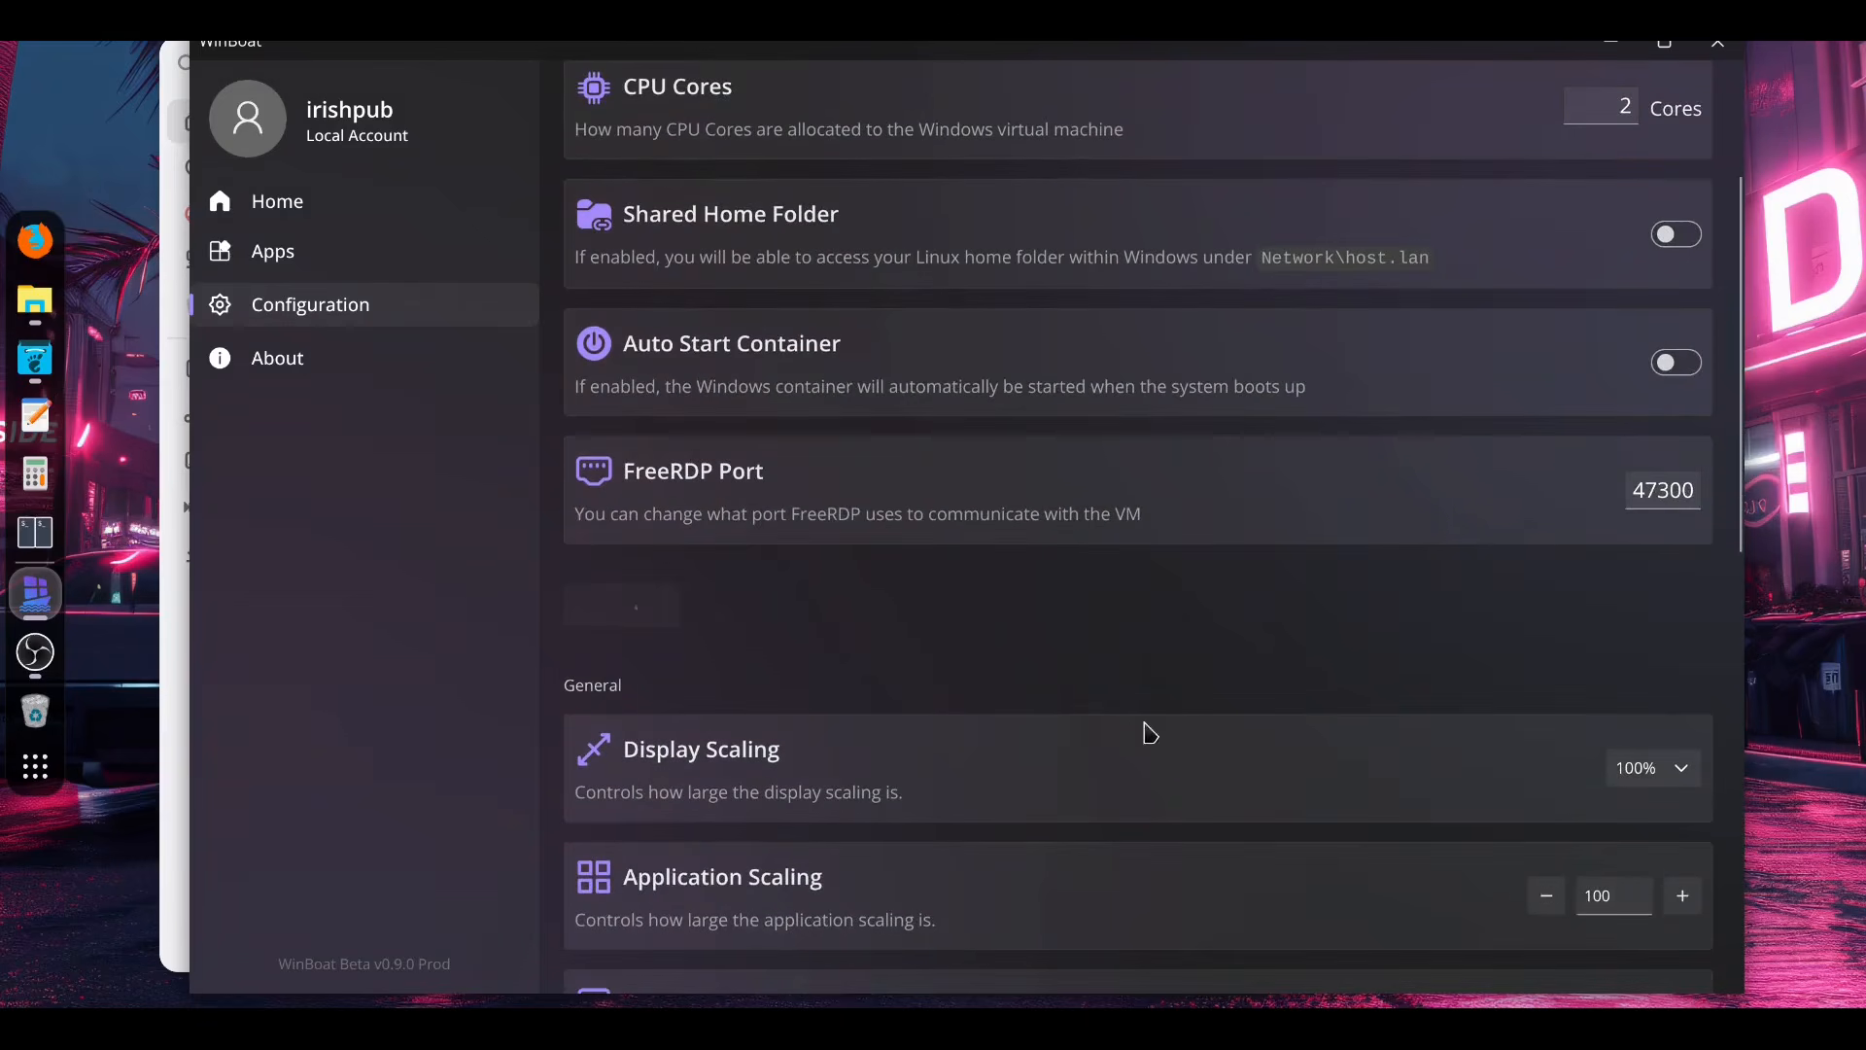
pyautogui.scroll(-2, 1270, 612)
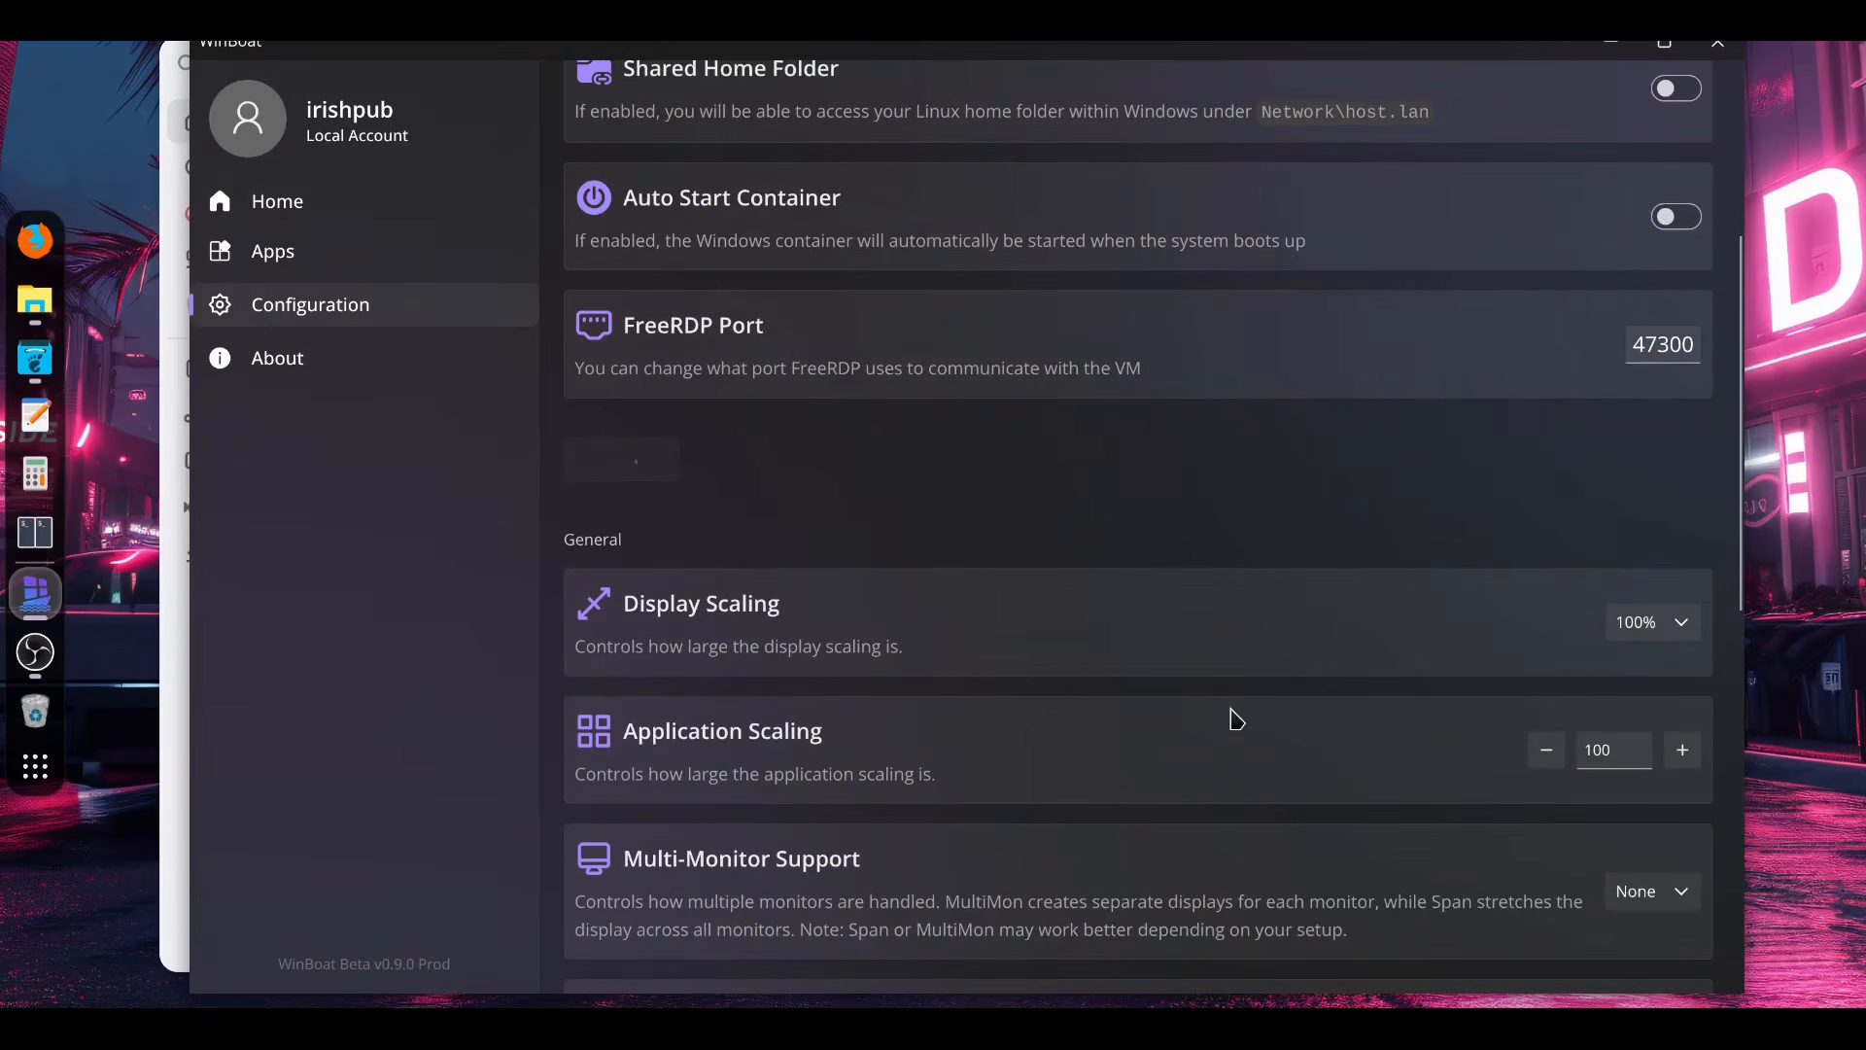
pyautogui.scroll(-6, 1292, 712)
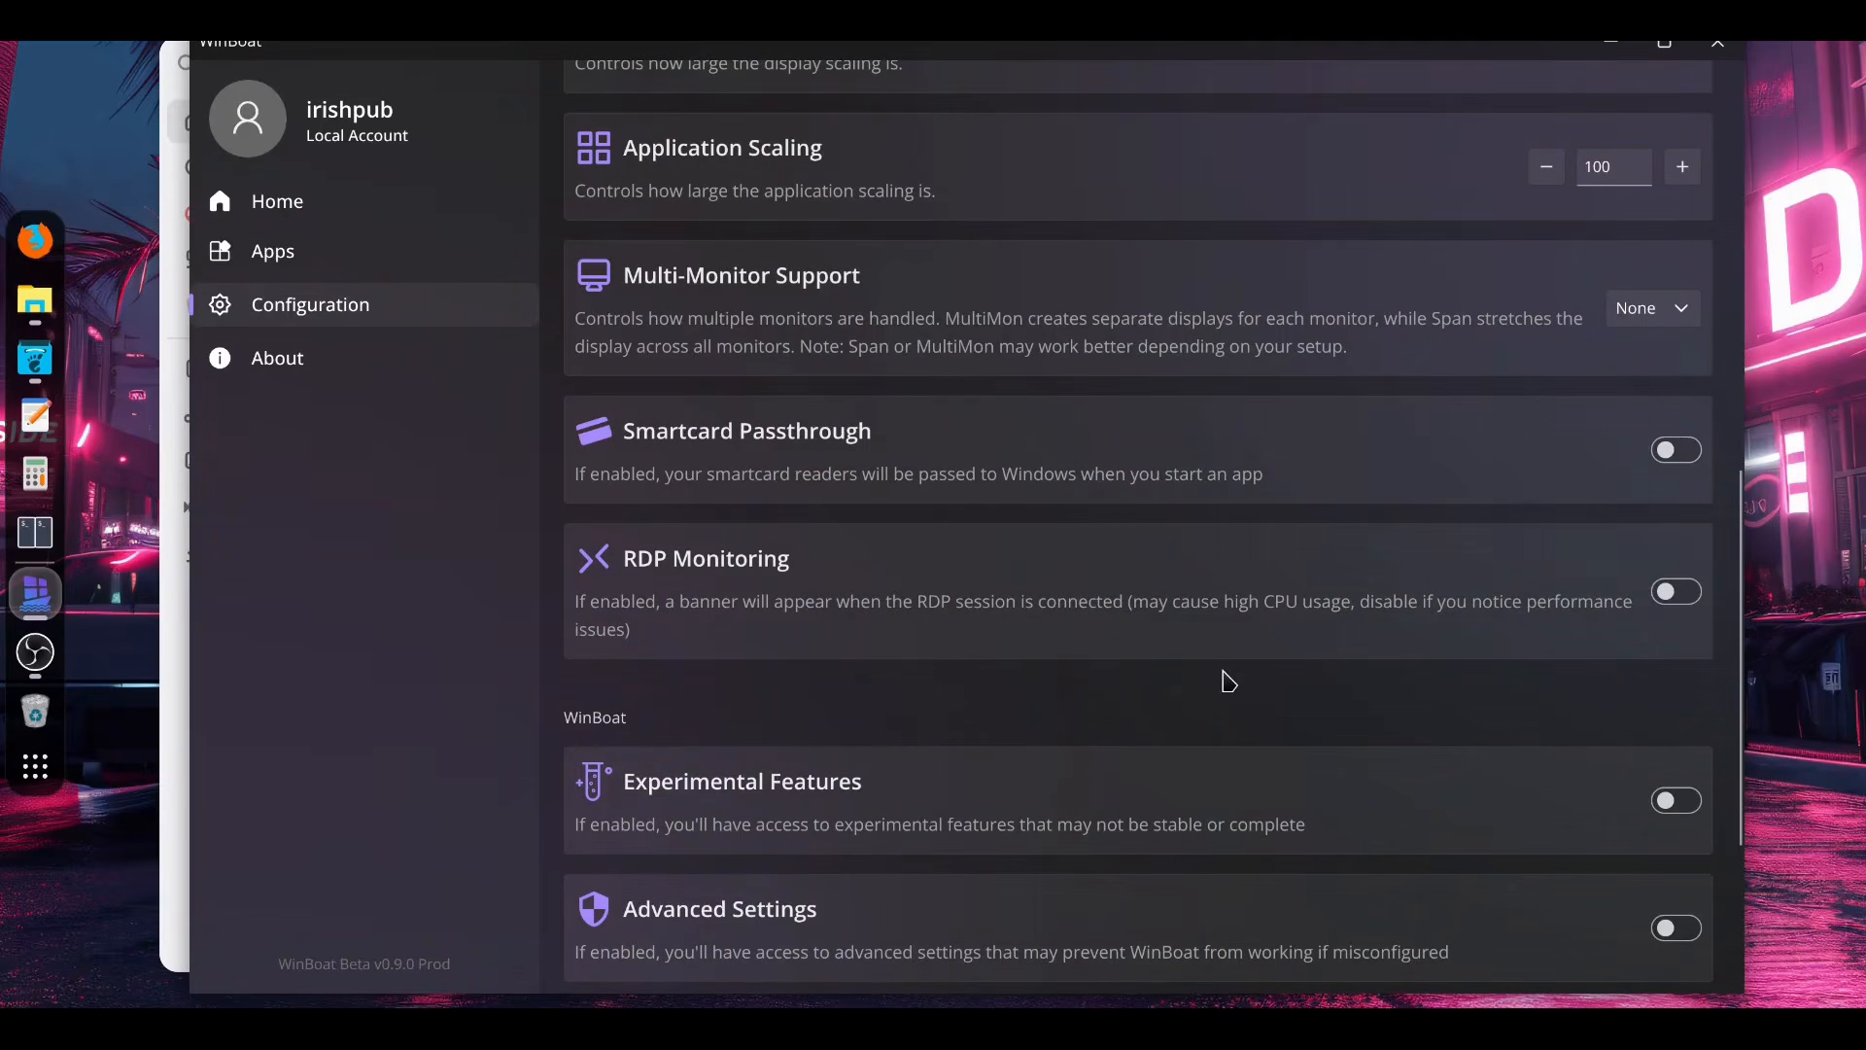
pyautogui.scroll(-4, 1234, 678)
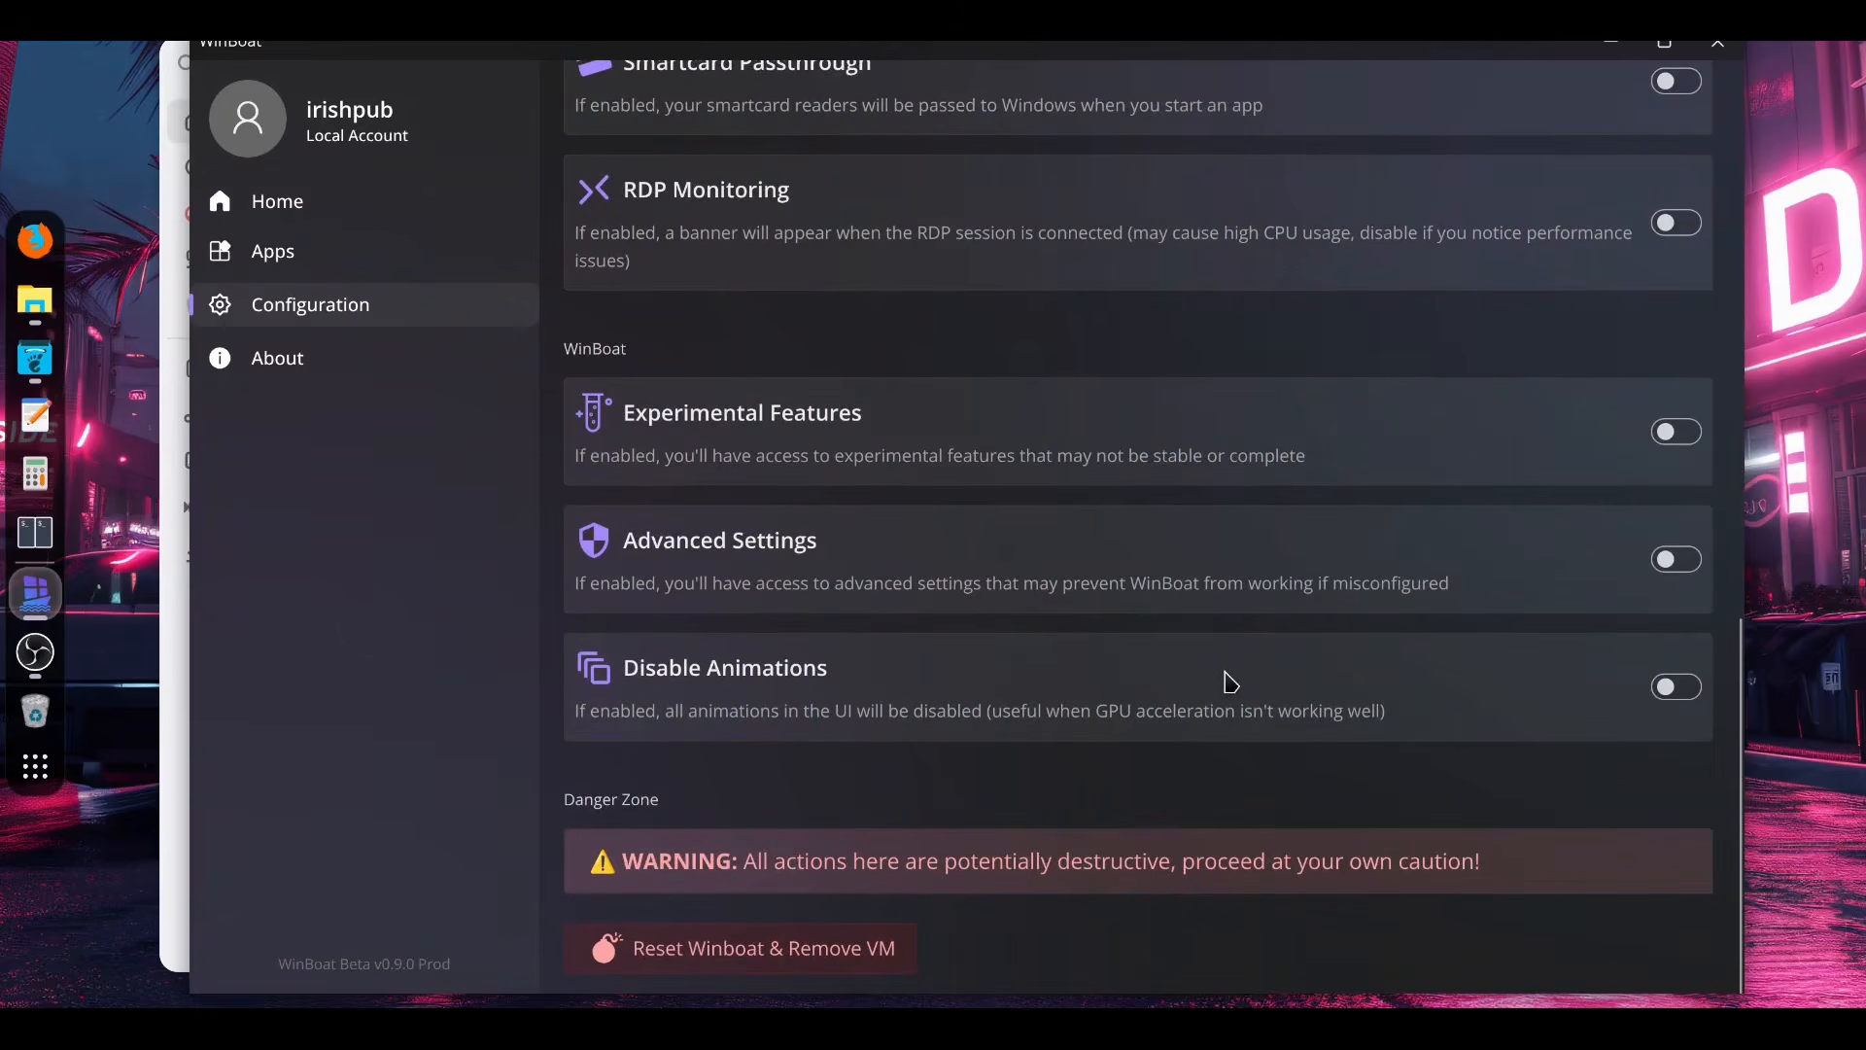
pyautogui.scroll(12, 1218, 799)
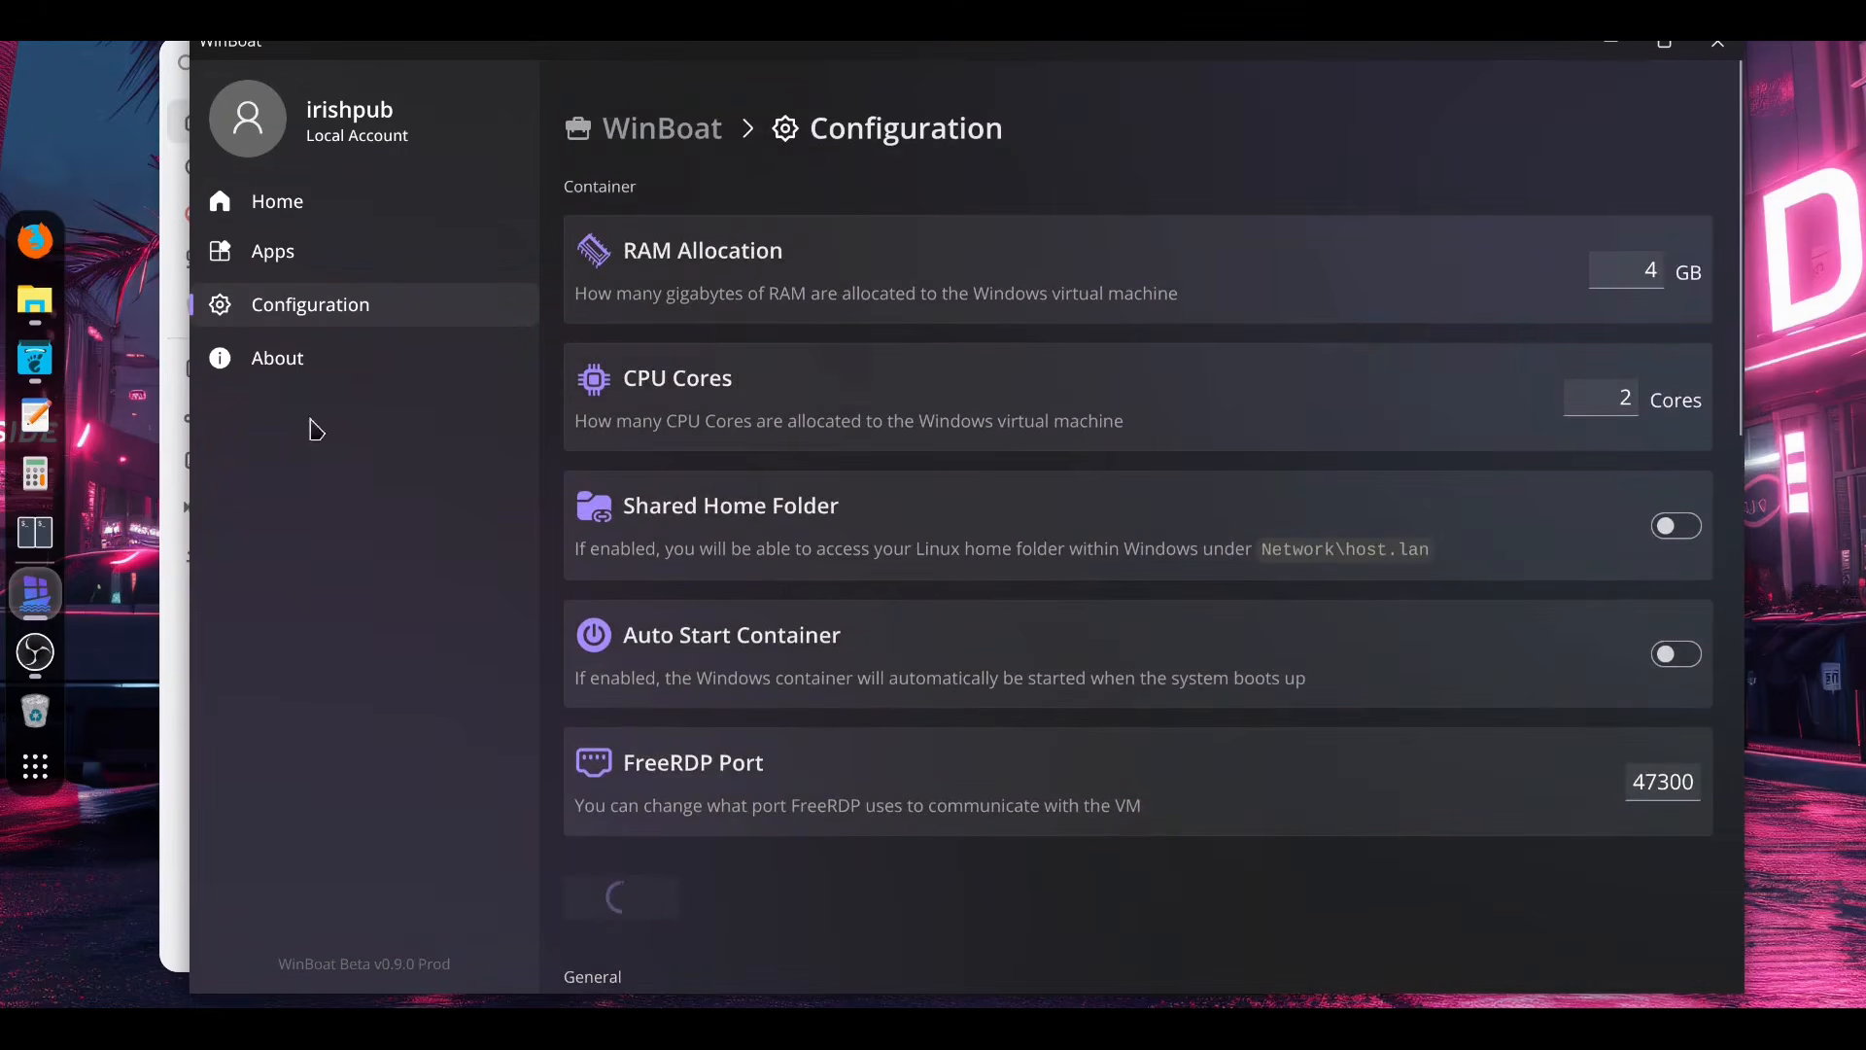
pyautogui.click(301, 360)
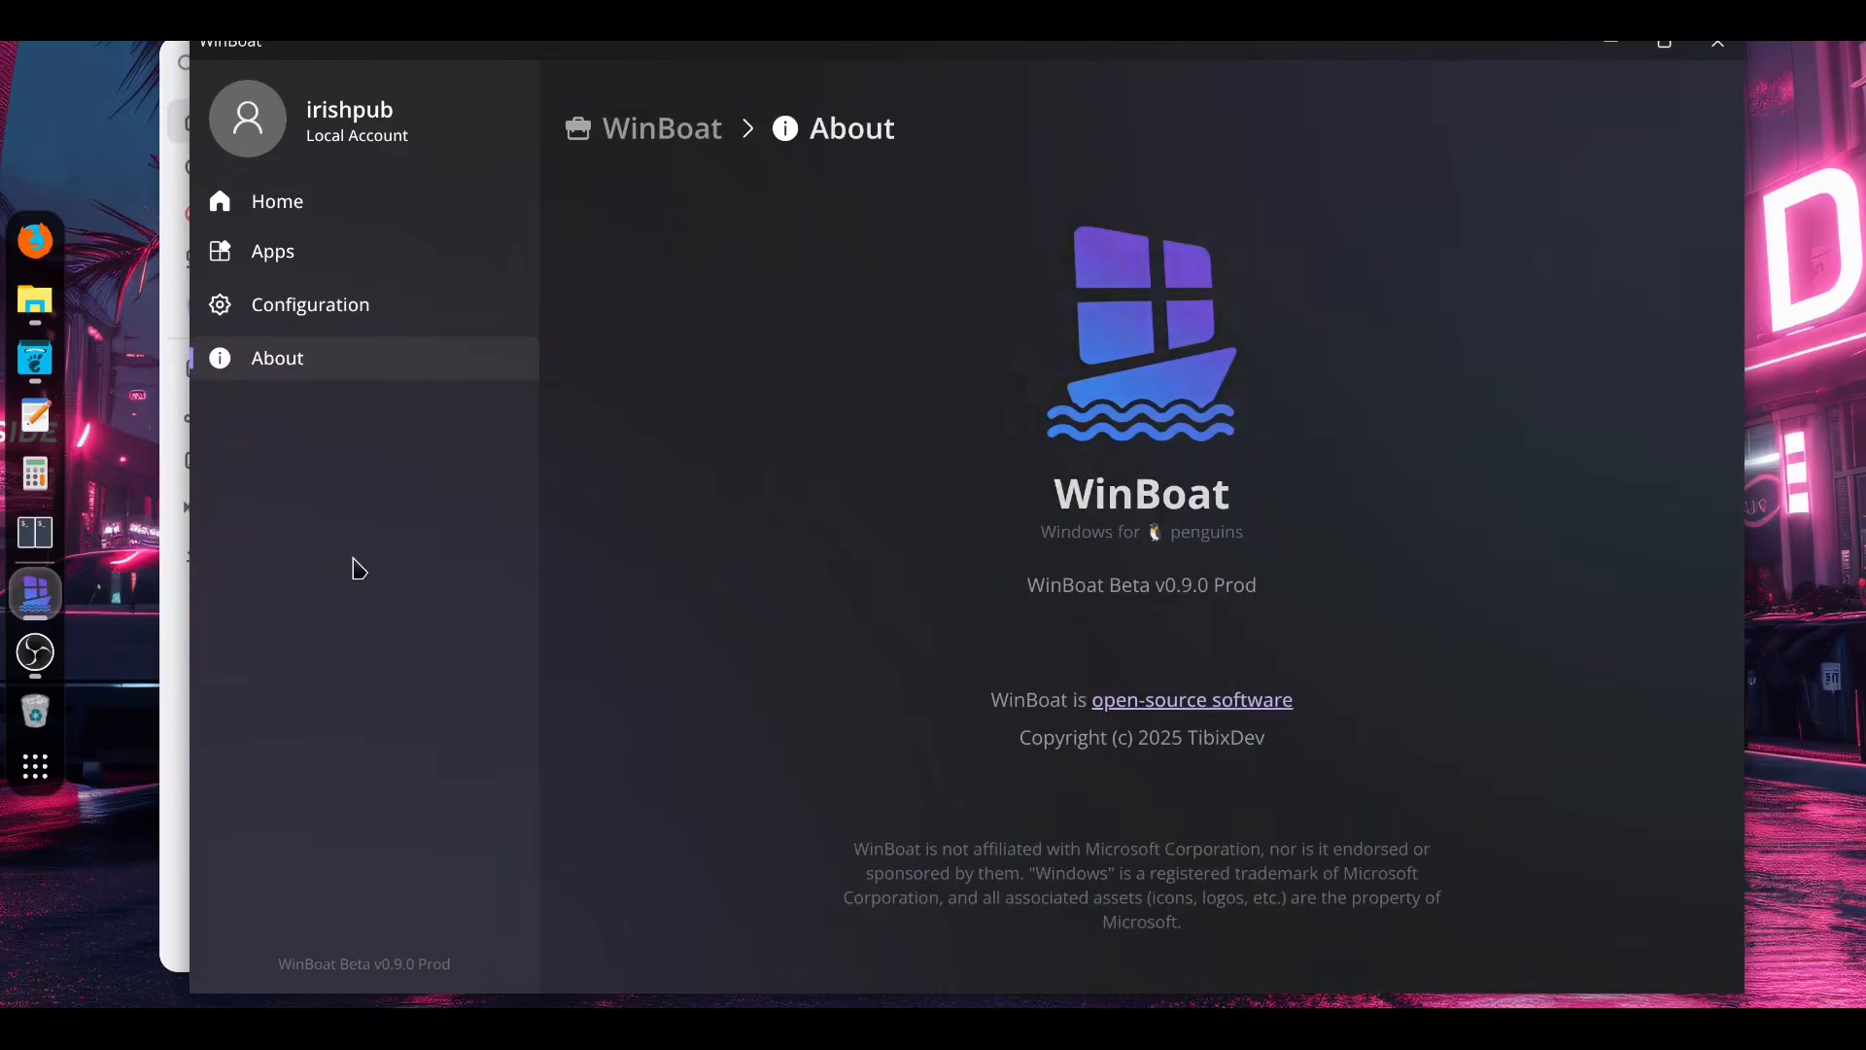
# Step: Launch Windows Explorer from the WinBoat app list, reposition its window, and close it
pyautogui.click(290, 263)
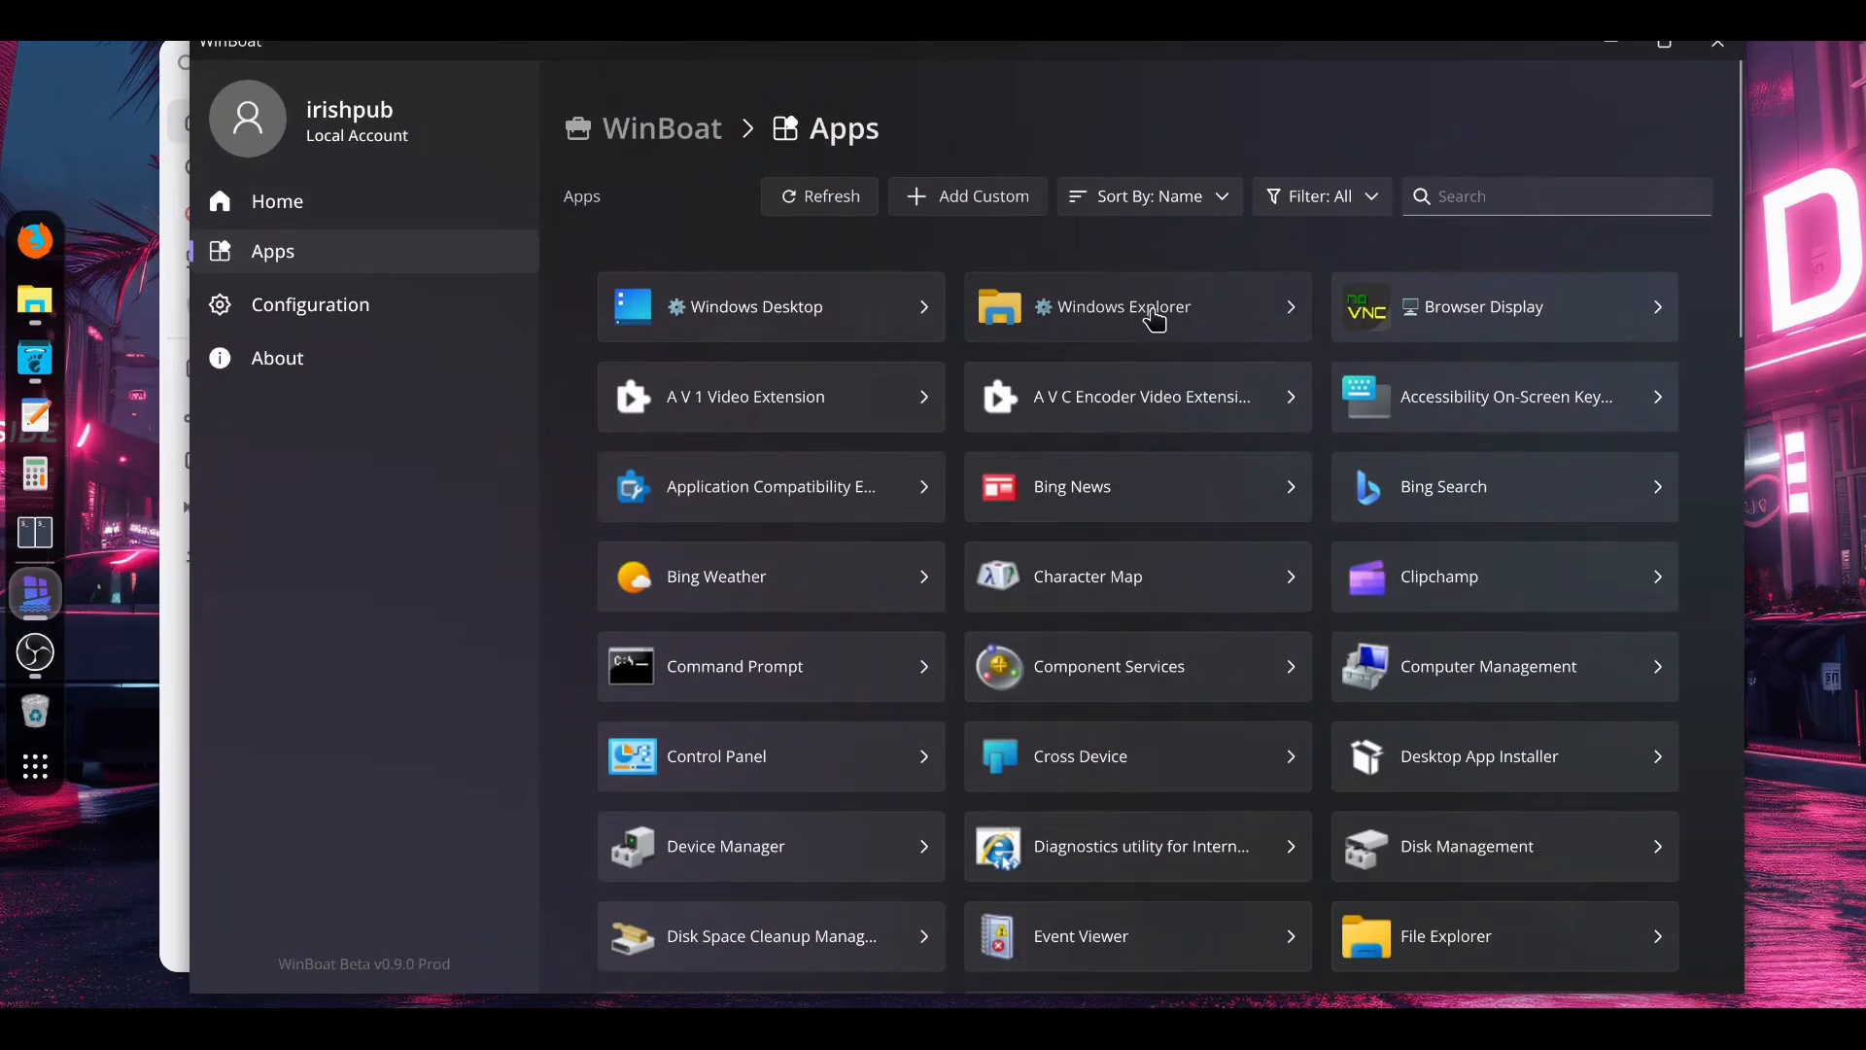
pyautogui.click(1176, 390)
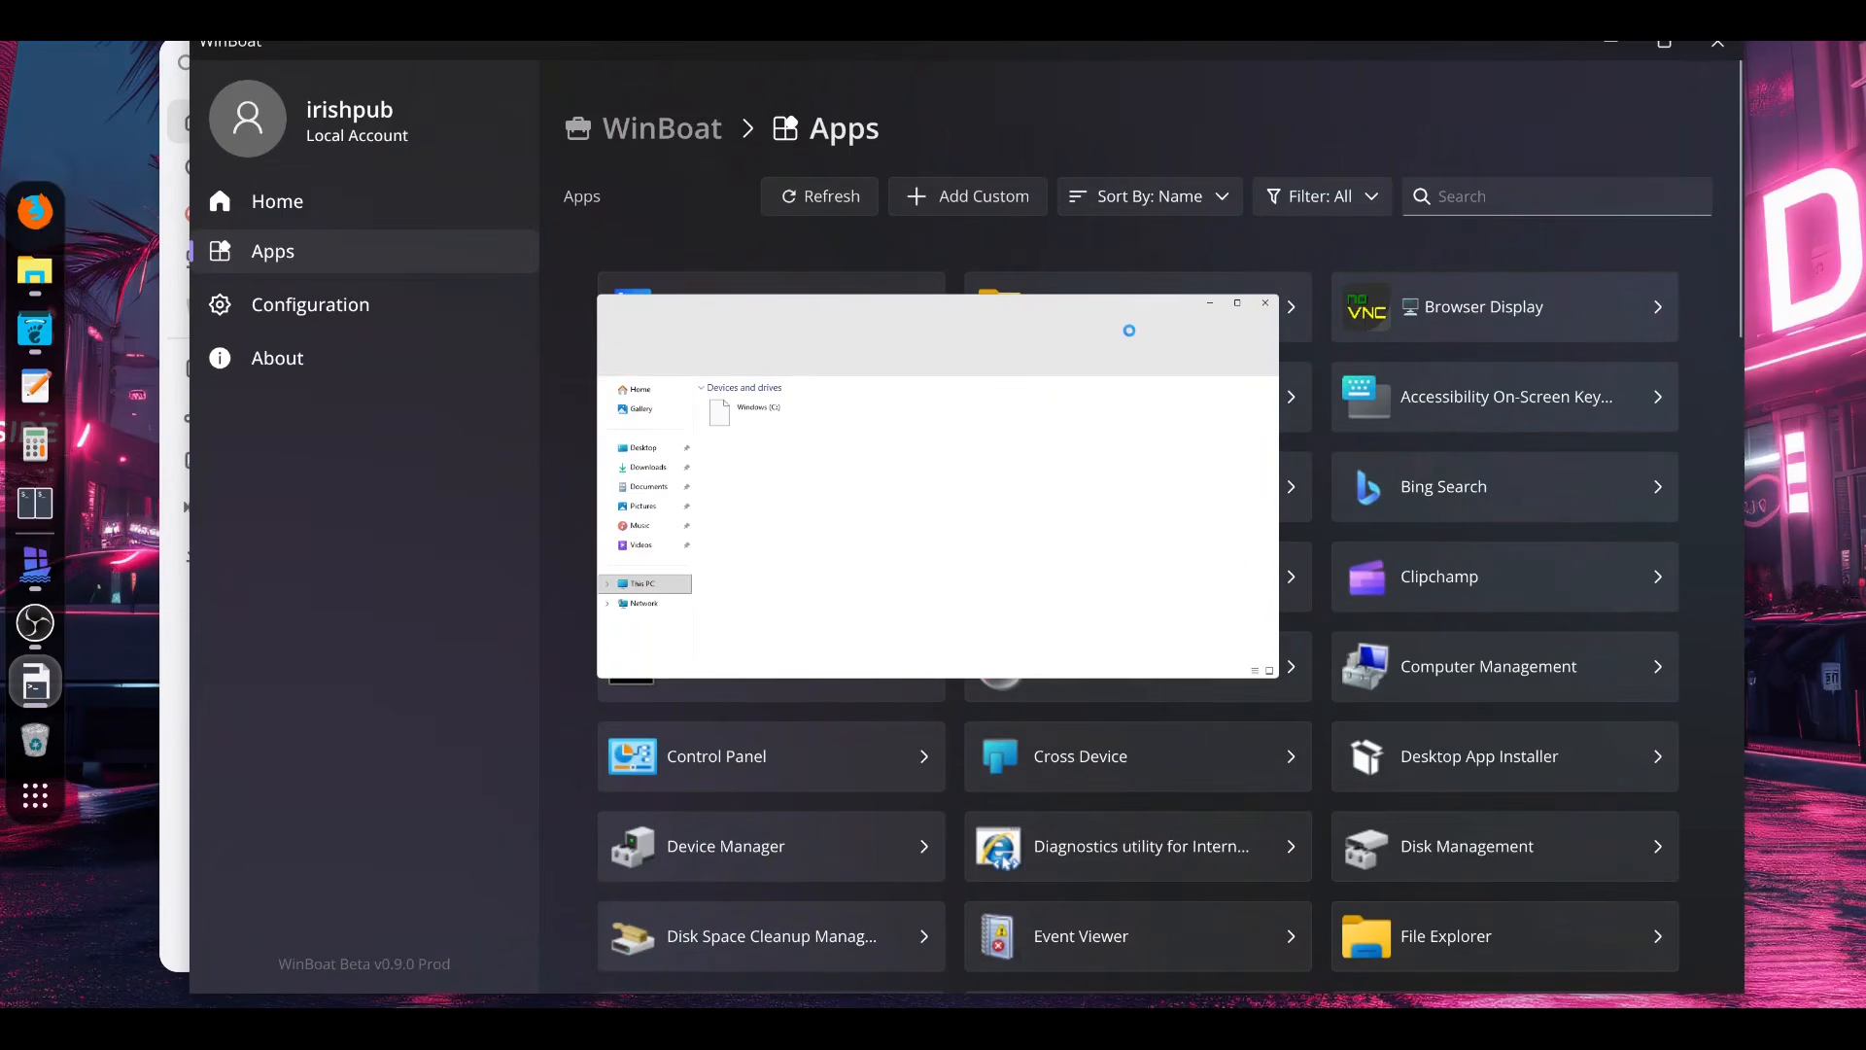
pyautogui.moveTo(886, 308); pyautogui.dragTo(1002, 274)
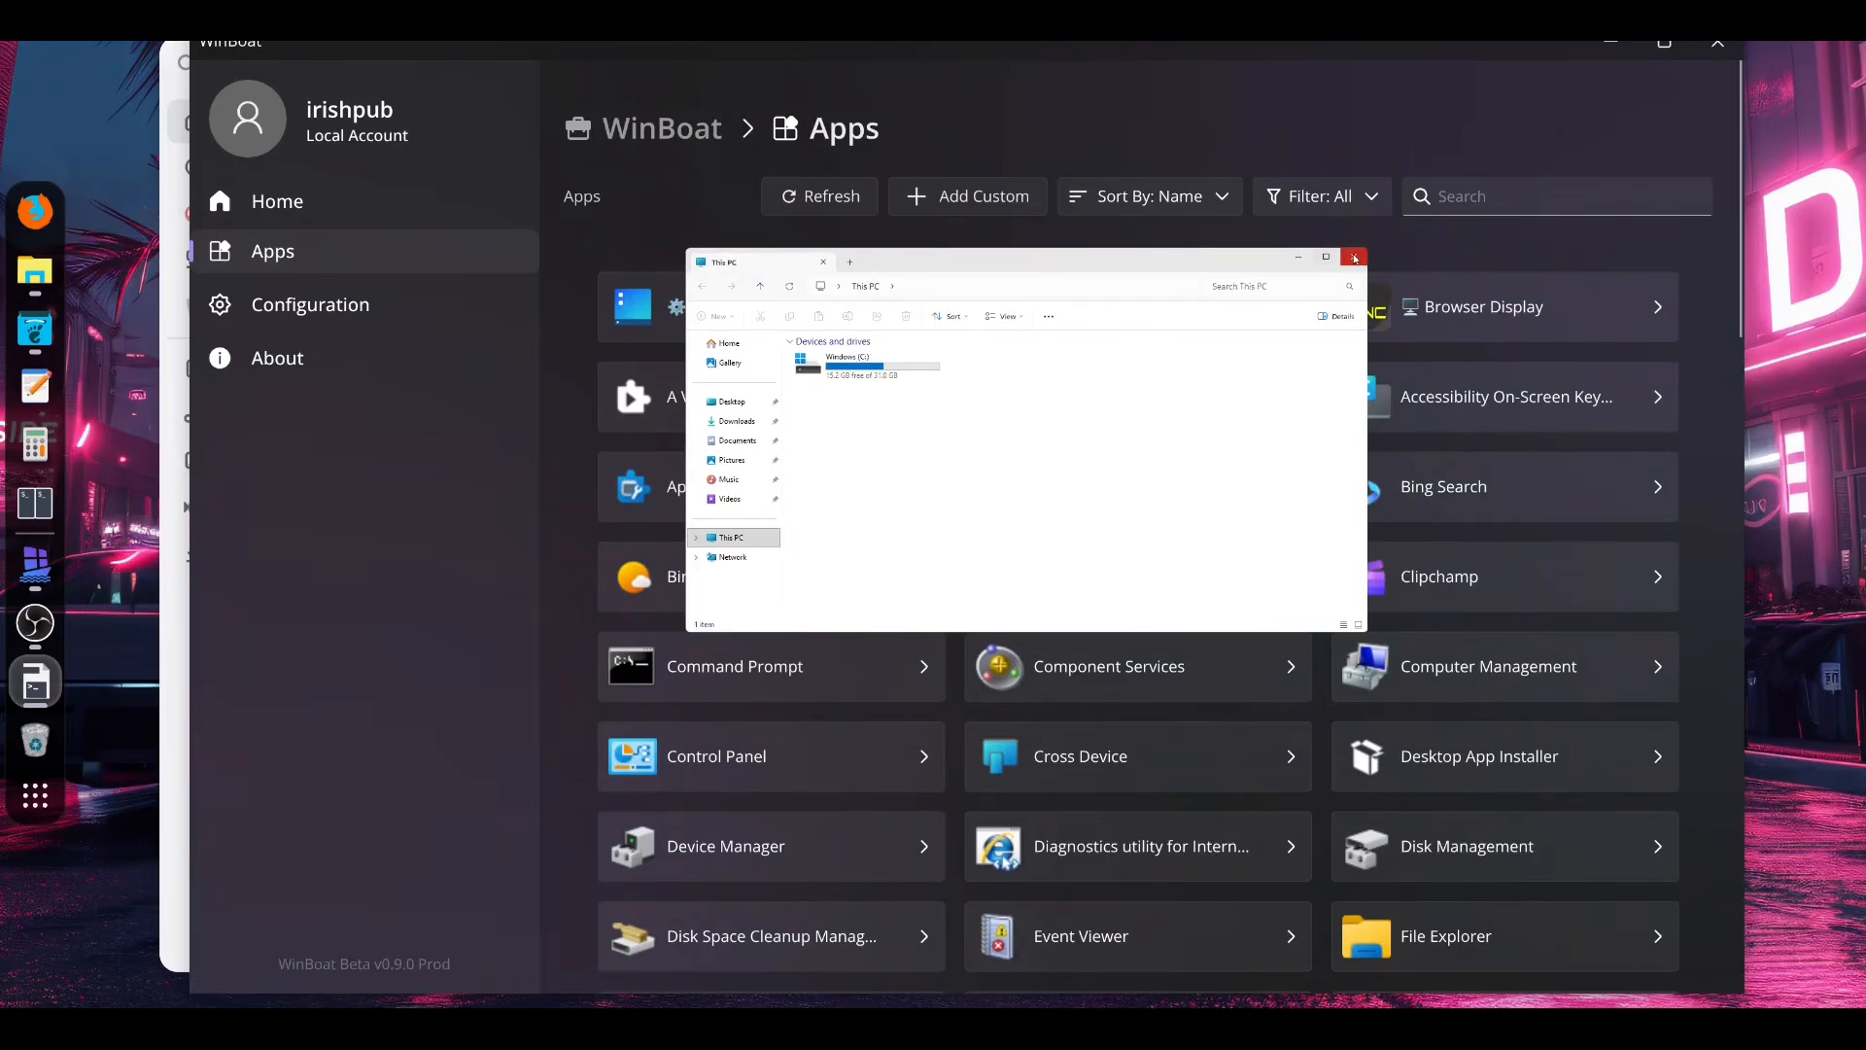
pyautogui.click(1355, 259)
# Step: Launch Microsoft Edge from the WinBoat app list, load facebook.com, and close the browser
pyautogui.scroll(-10, 1239, 525)
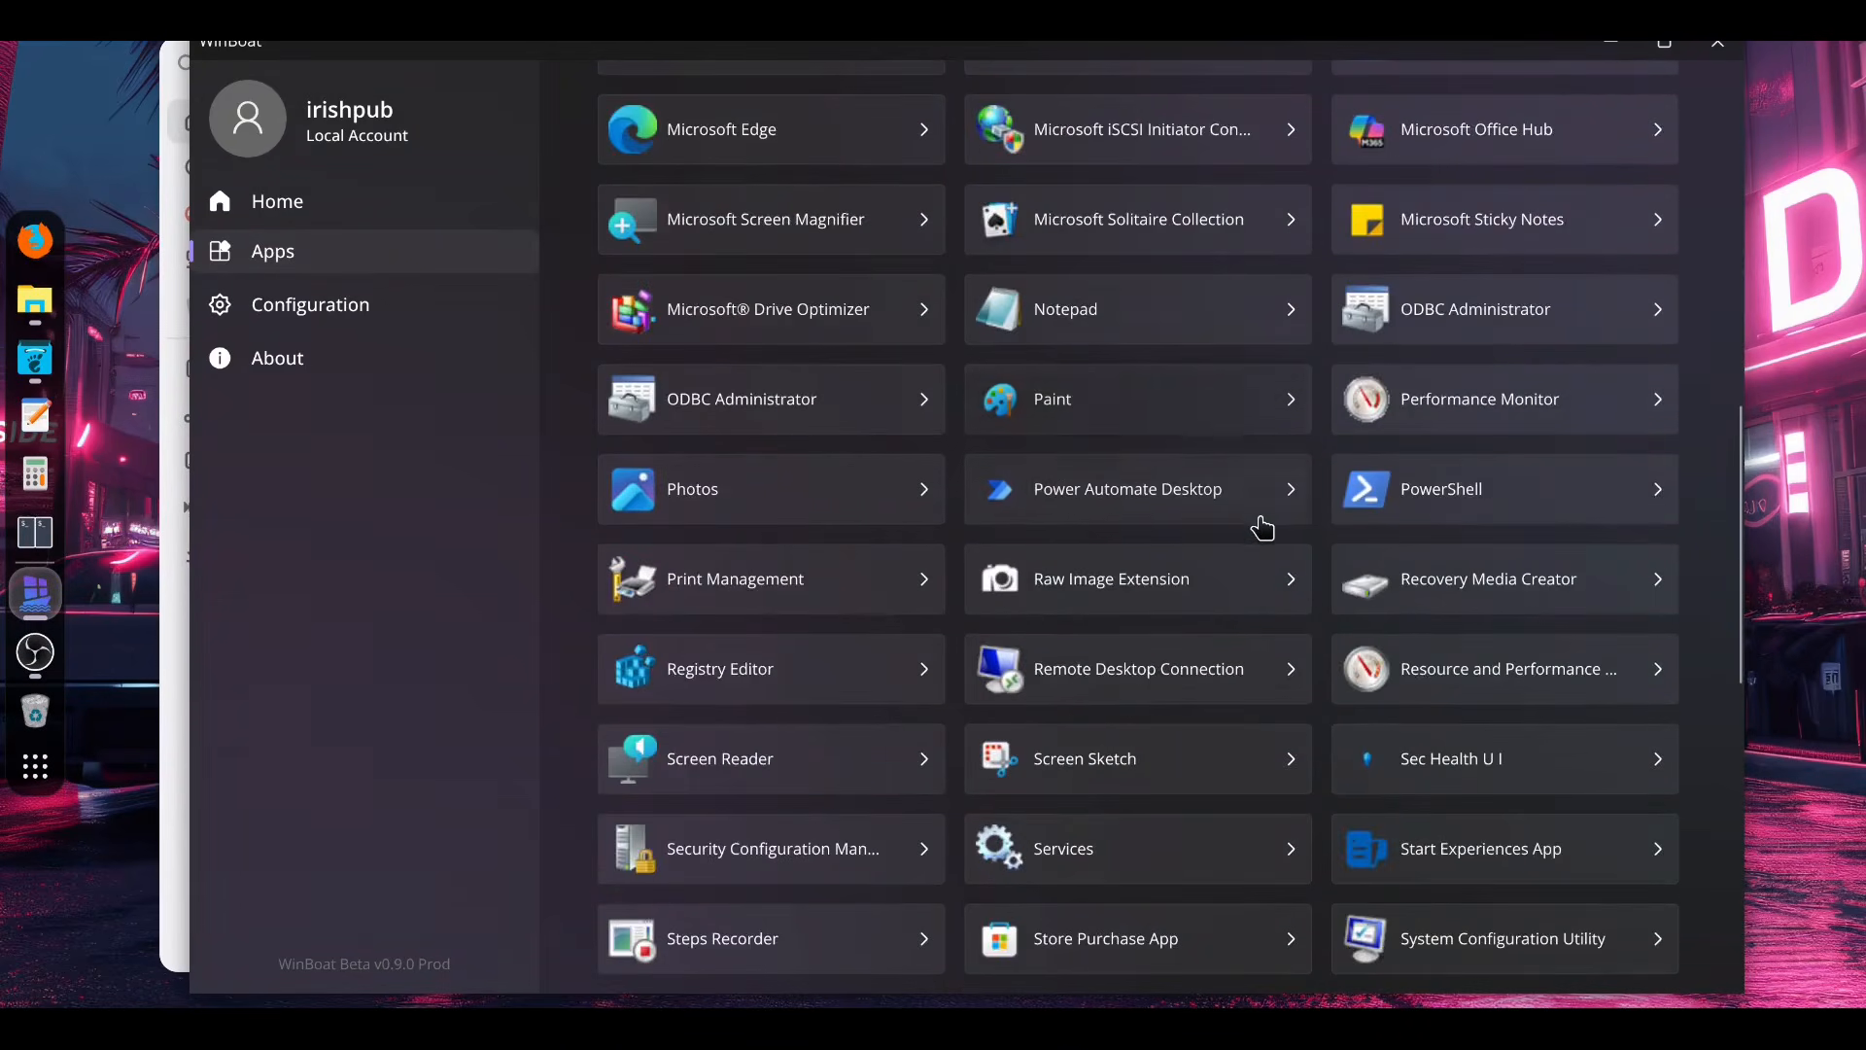
pyautogui.scroll(3, 1070, 530)
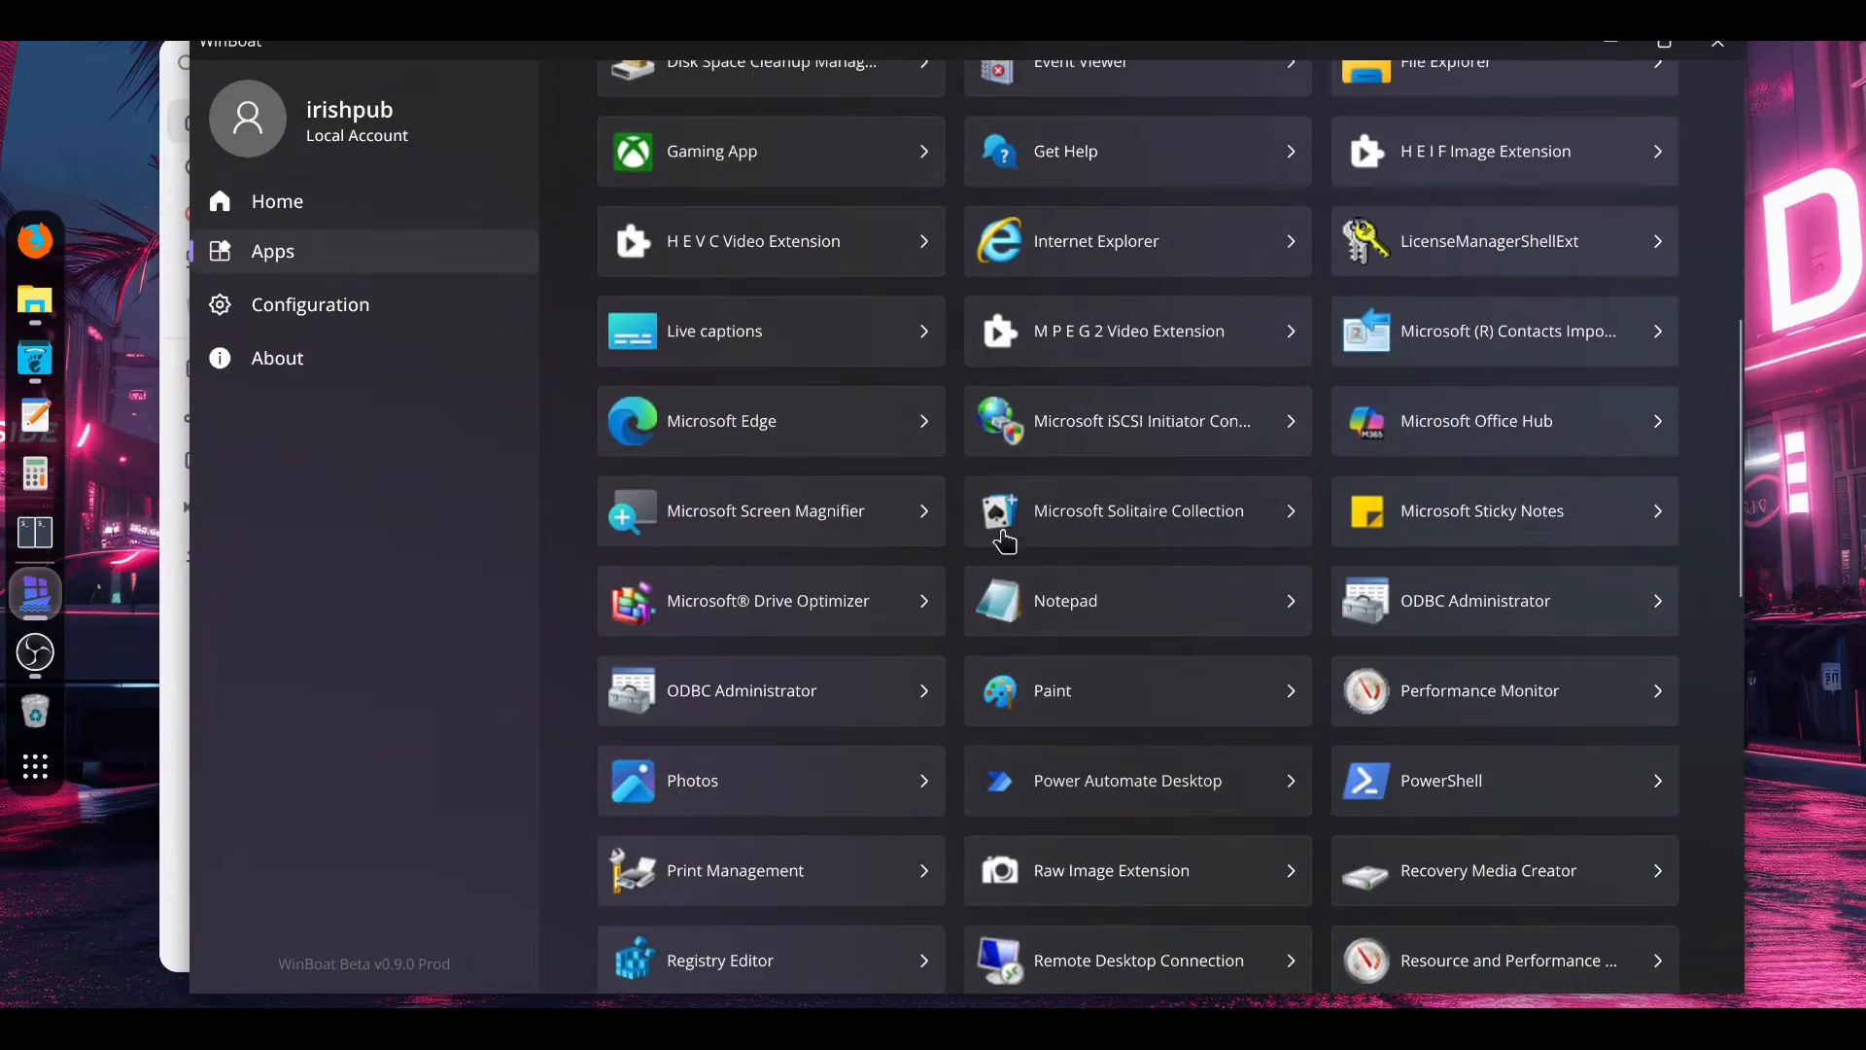
pyautogui.click(907, 424)
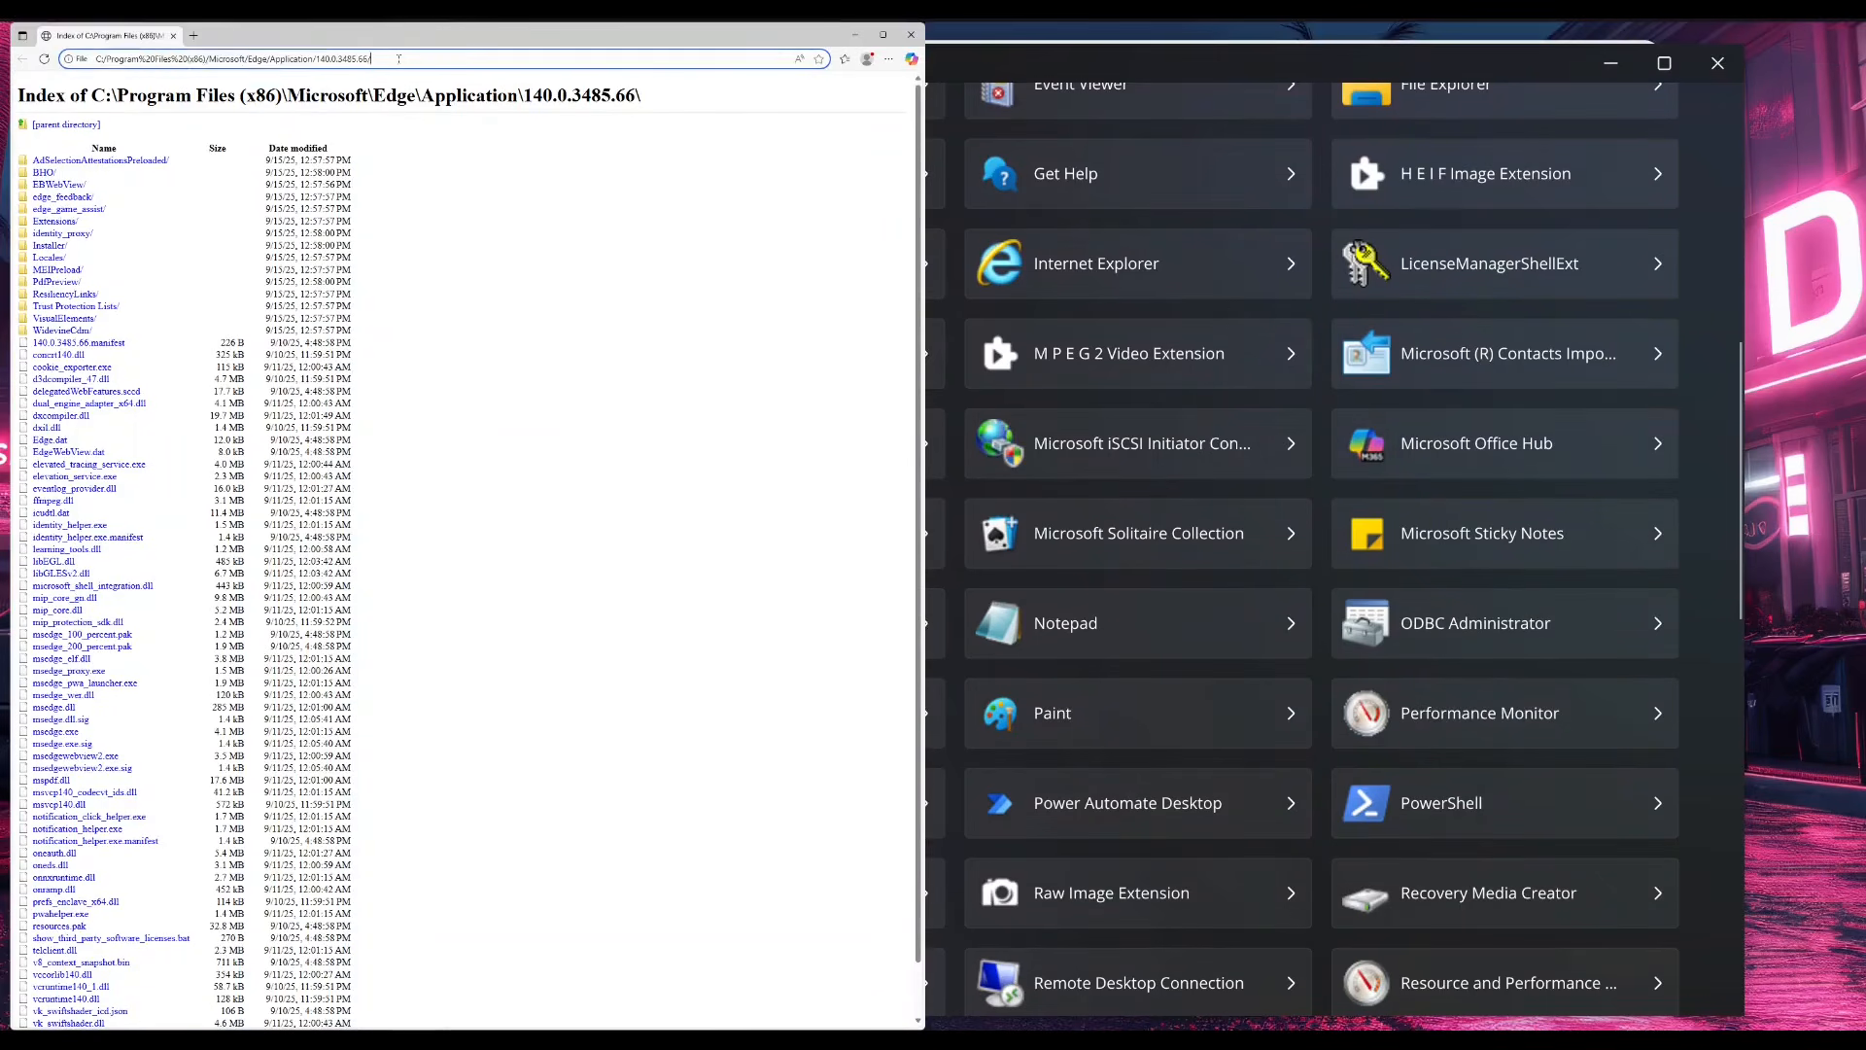
pyautogui.click(398, 59)
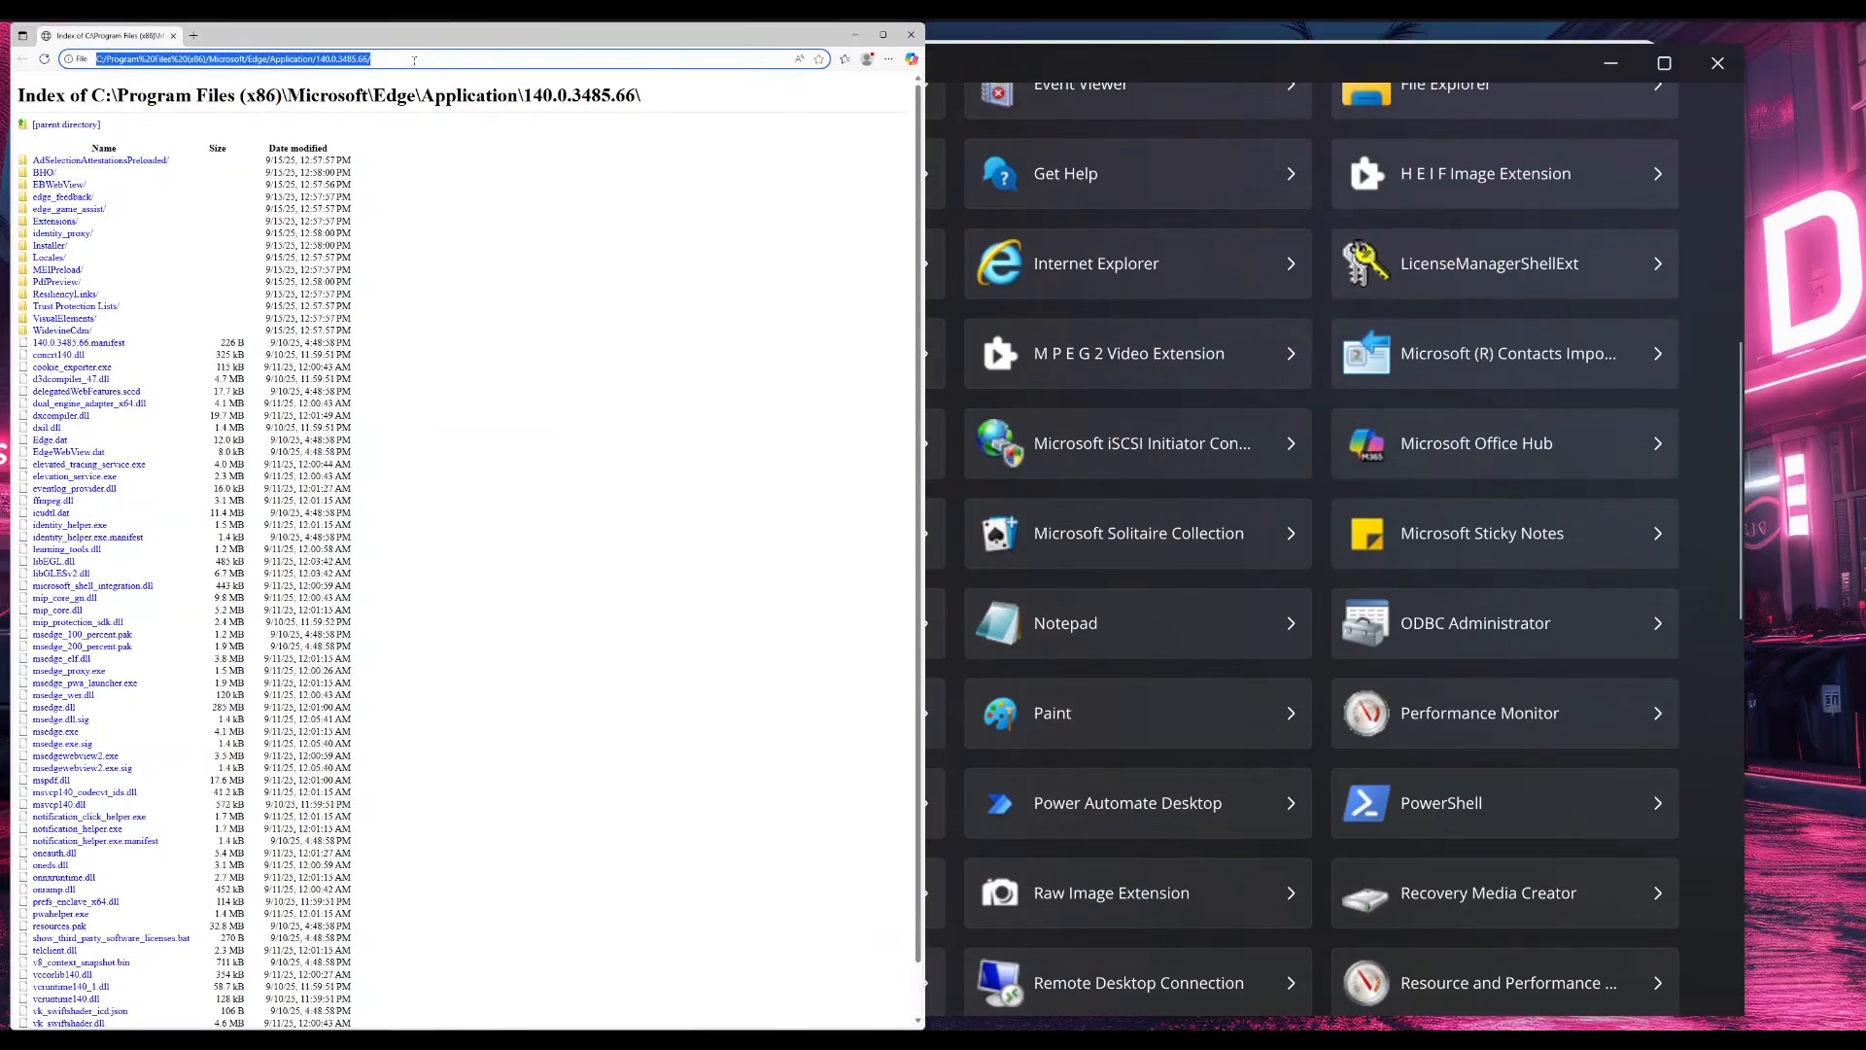
pyautogui.write('facebook.com')
pyautogui.press('Return')
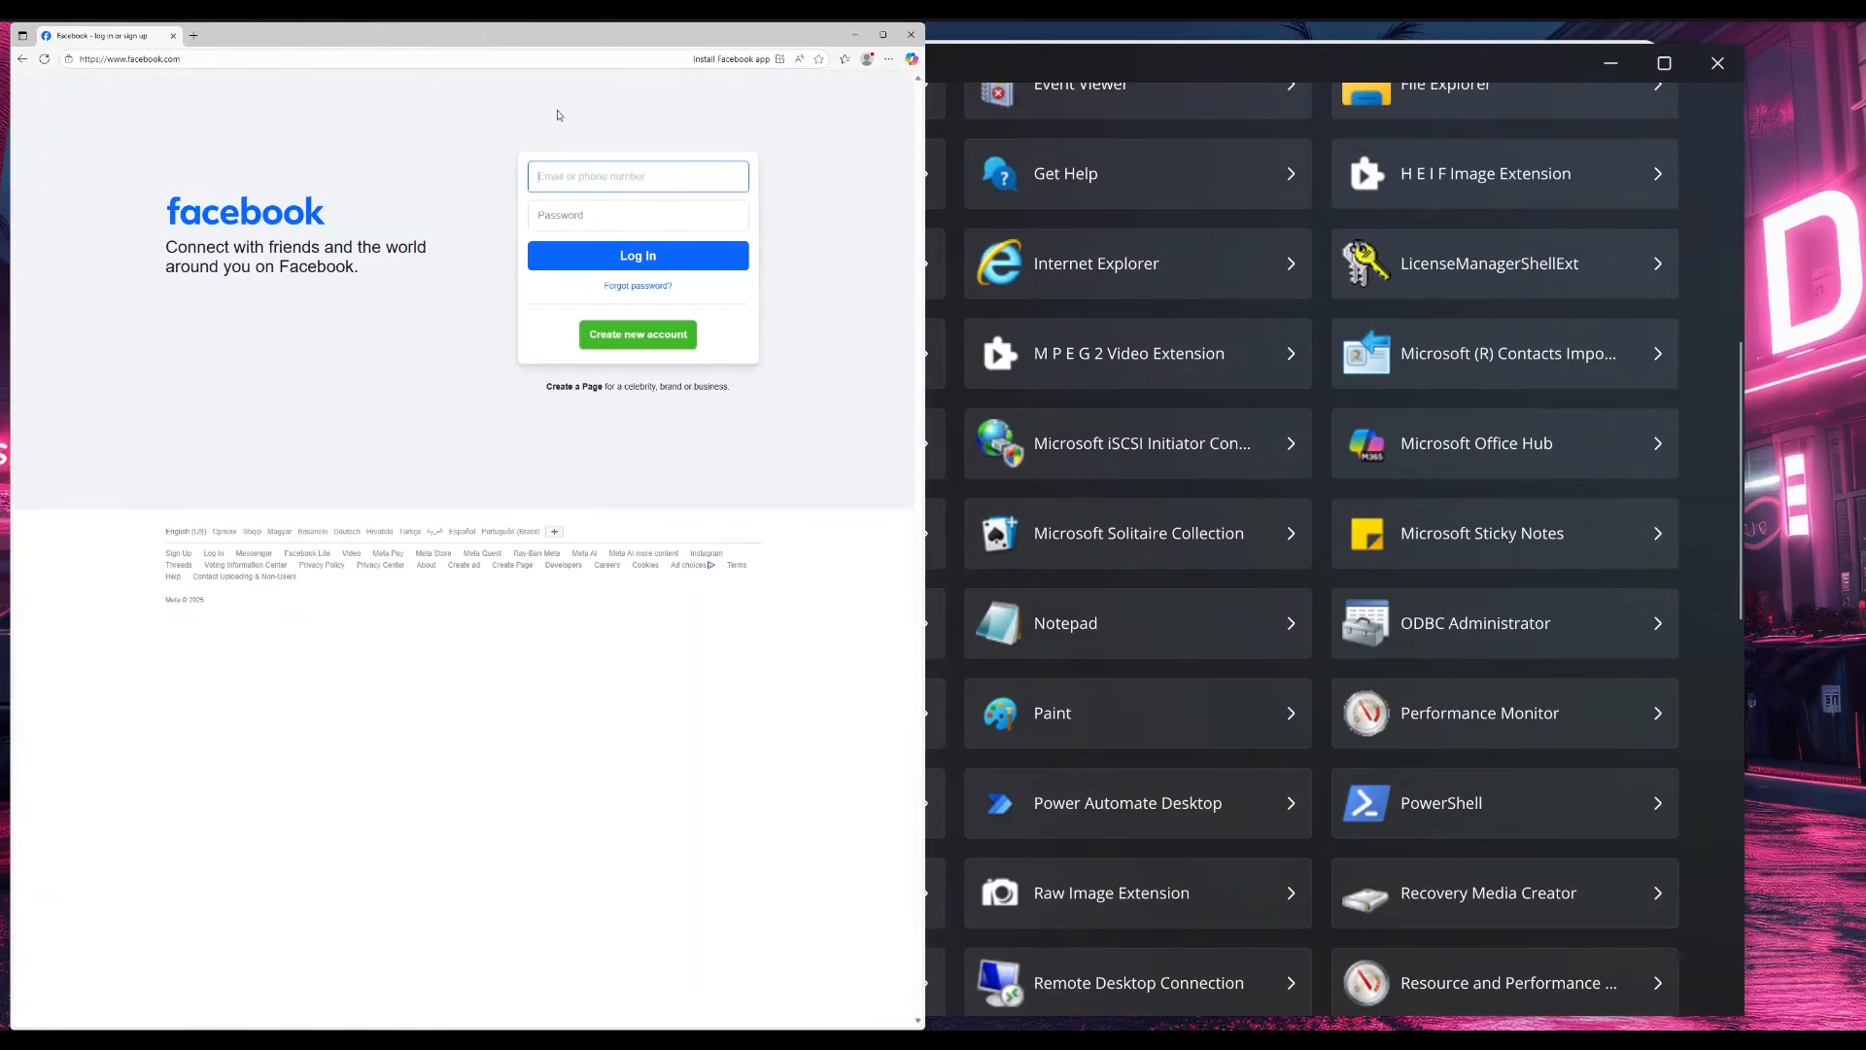
pyautogui.click(913, 37)
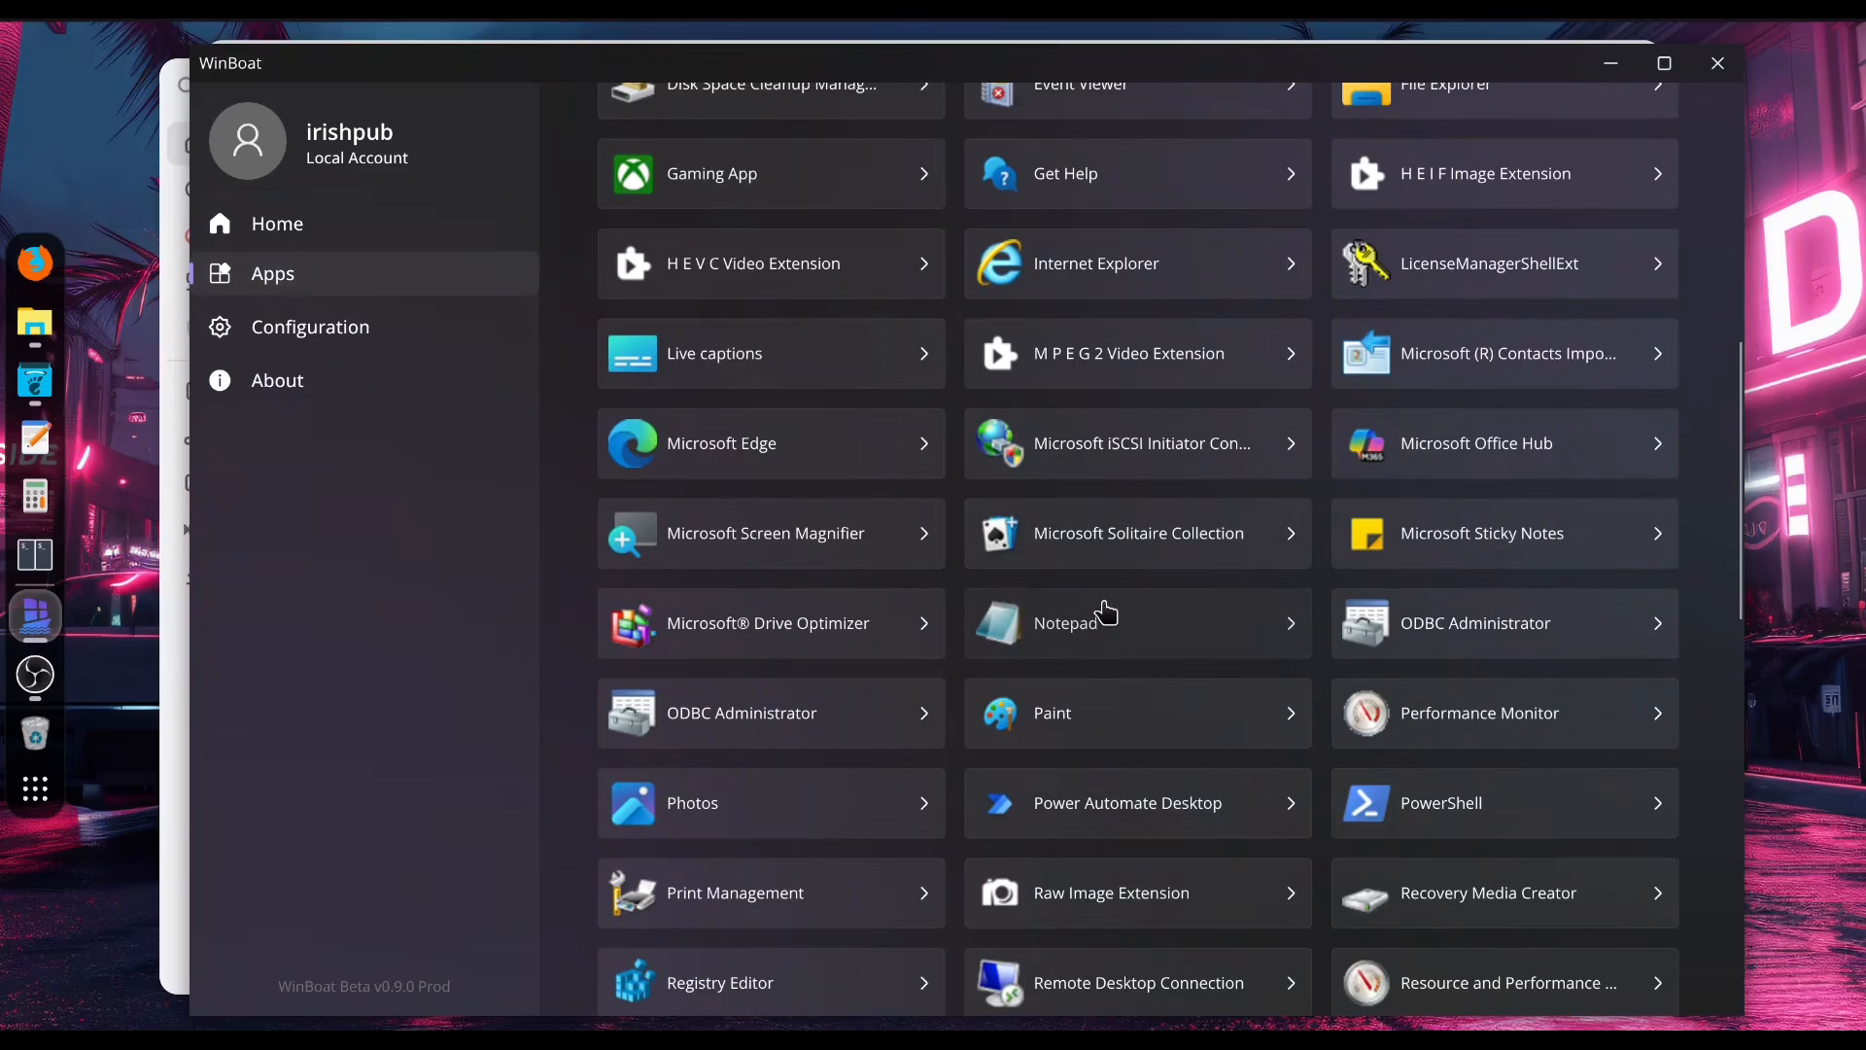
# Step: Open the full Windows Desktop, search the Microsoft Store for firefox, and move the store window fully into view
pyautogui.scroll(-2, 1170, 793)
pyautogui.scroll(10, 1169, 793)
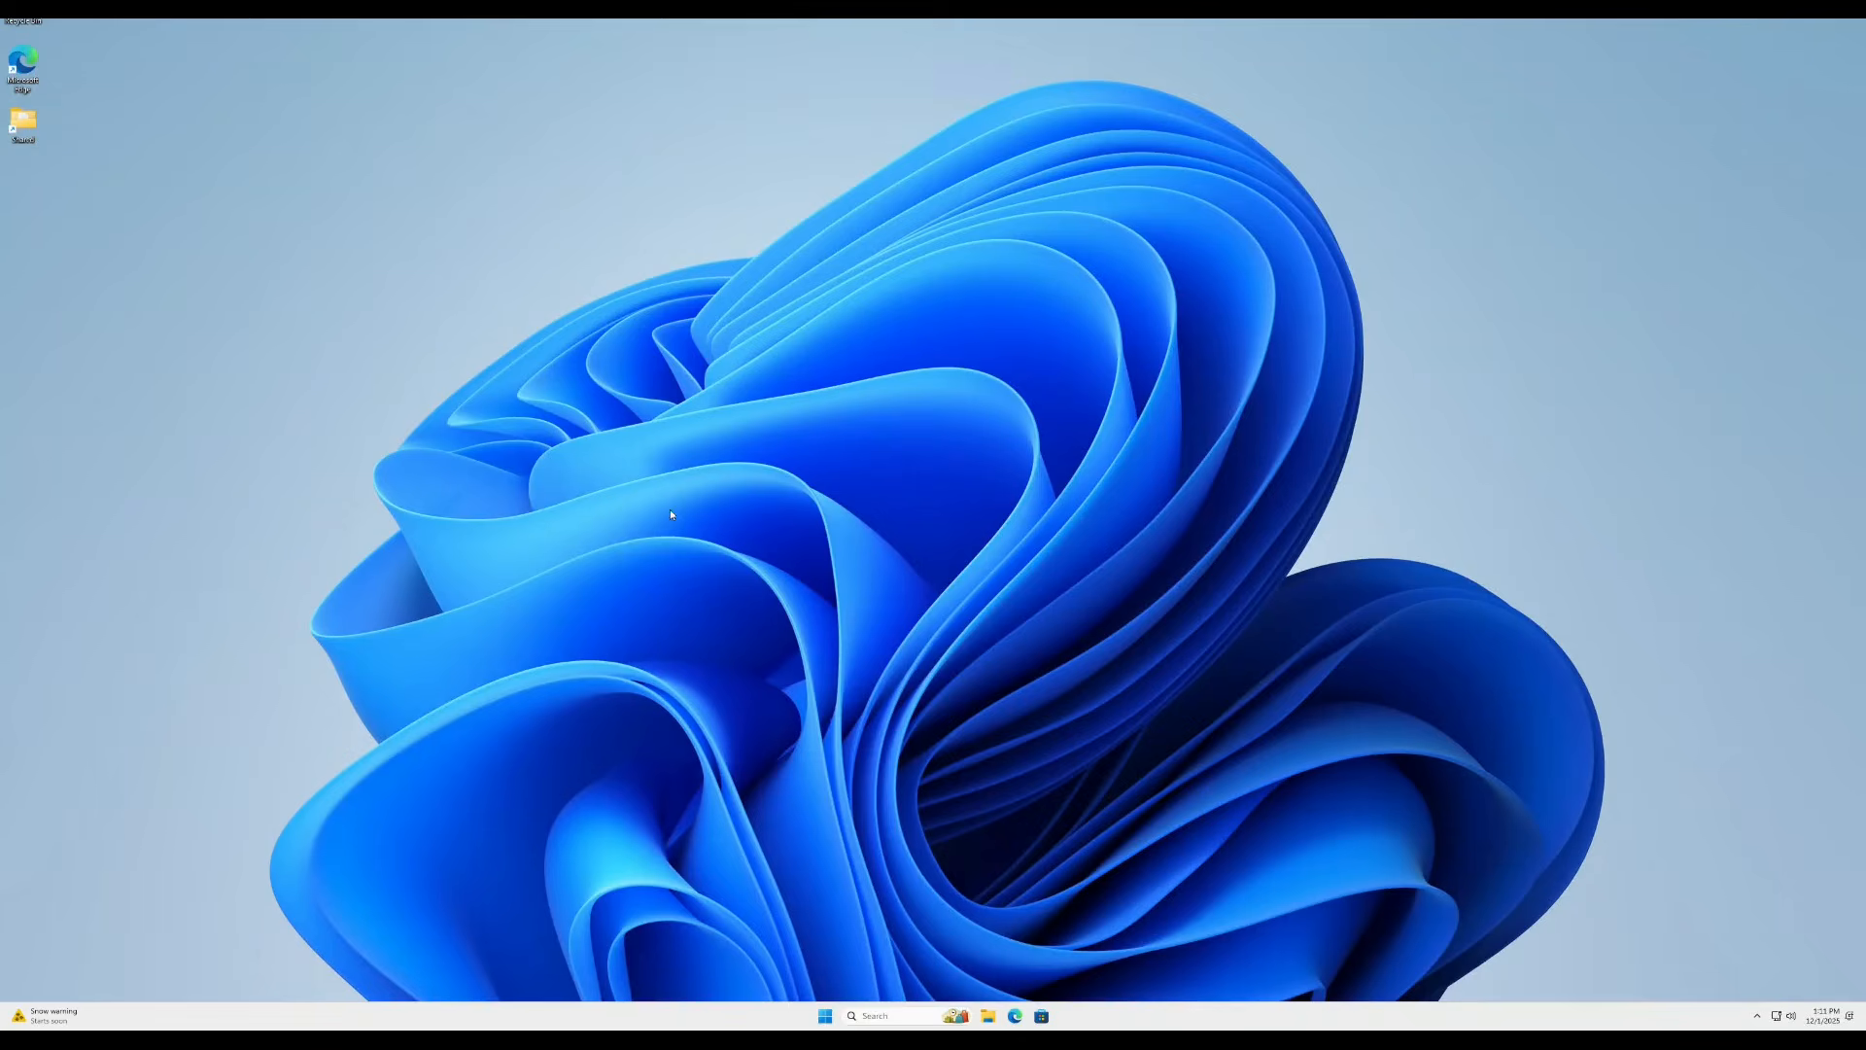
pyautogui.click(1042, 1016)
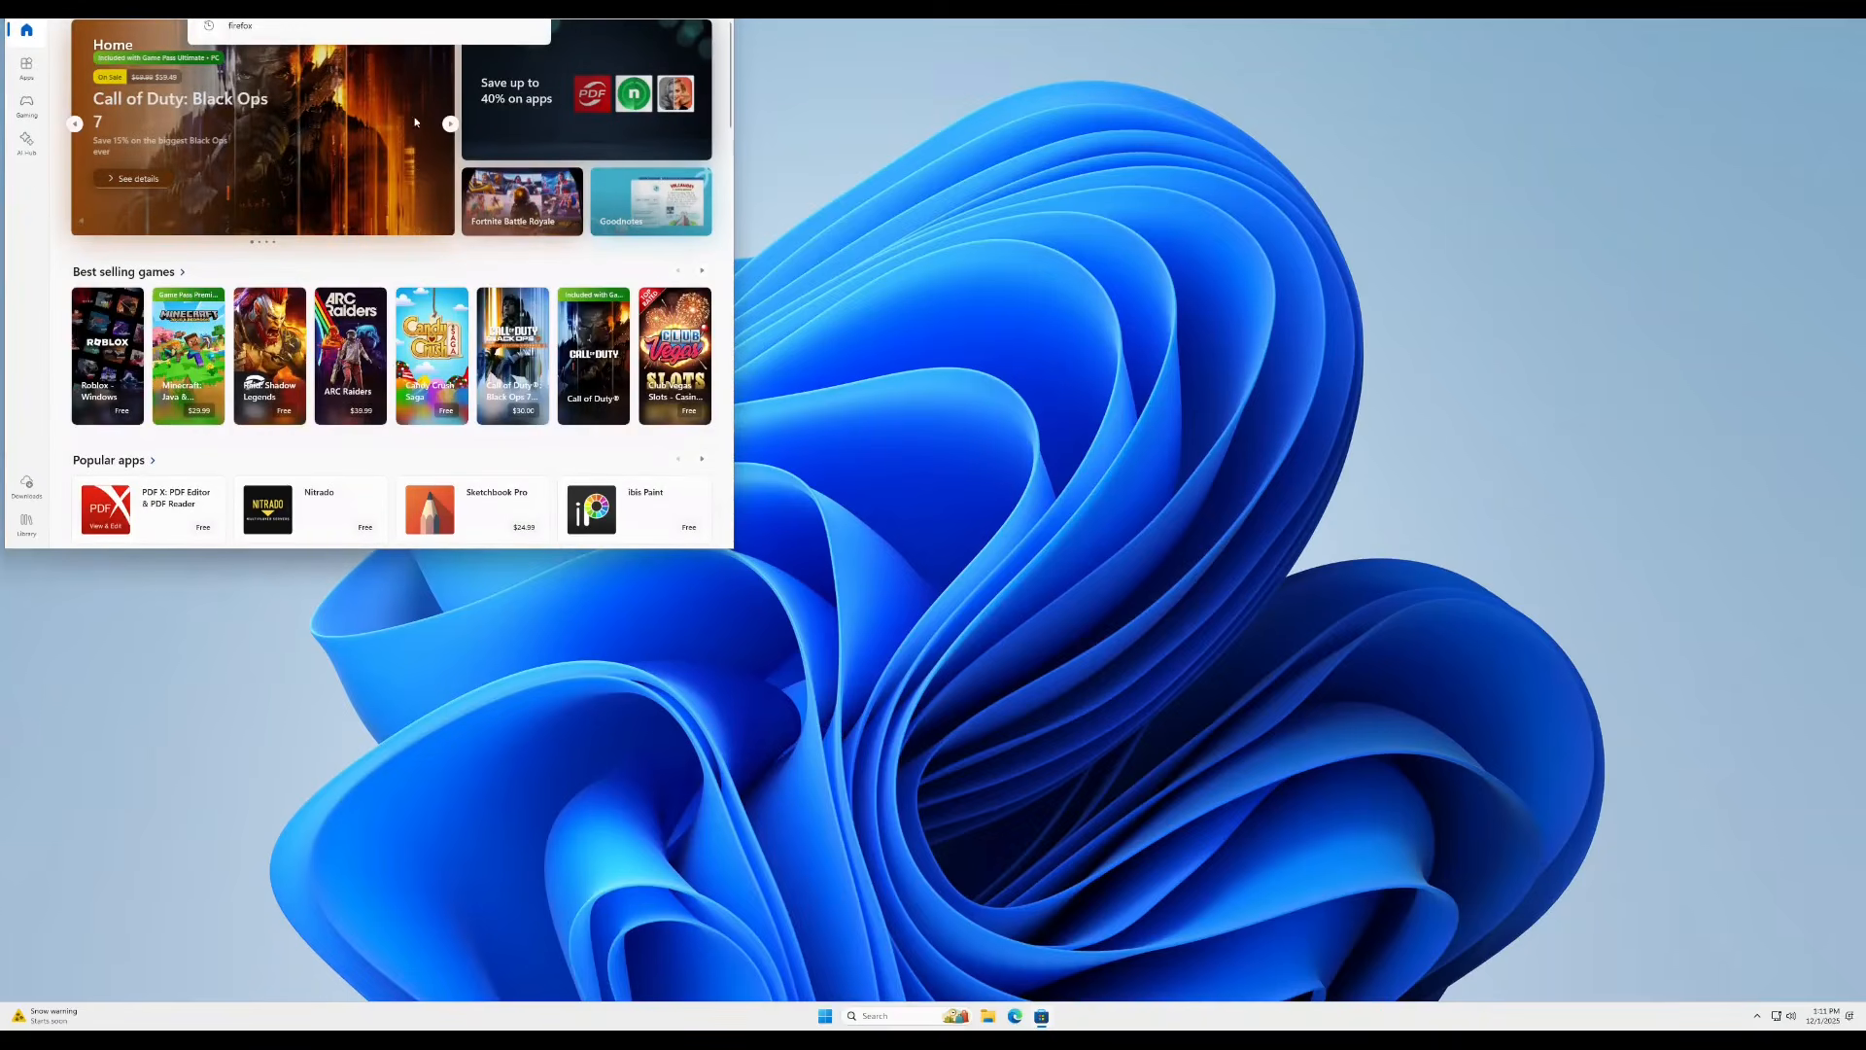
pyautogui.click(257, 27)
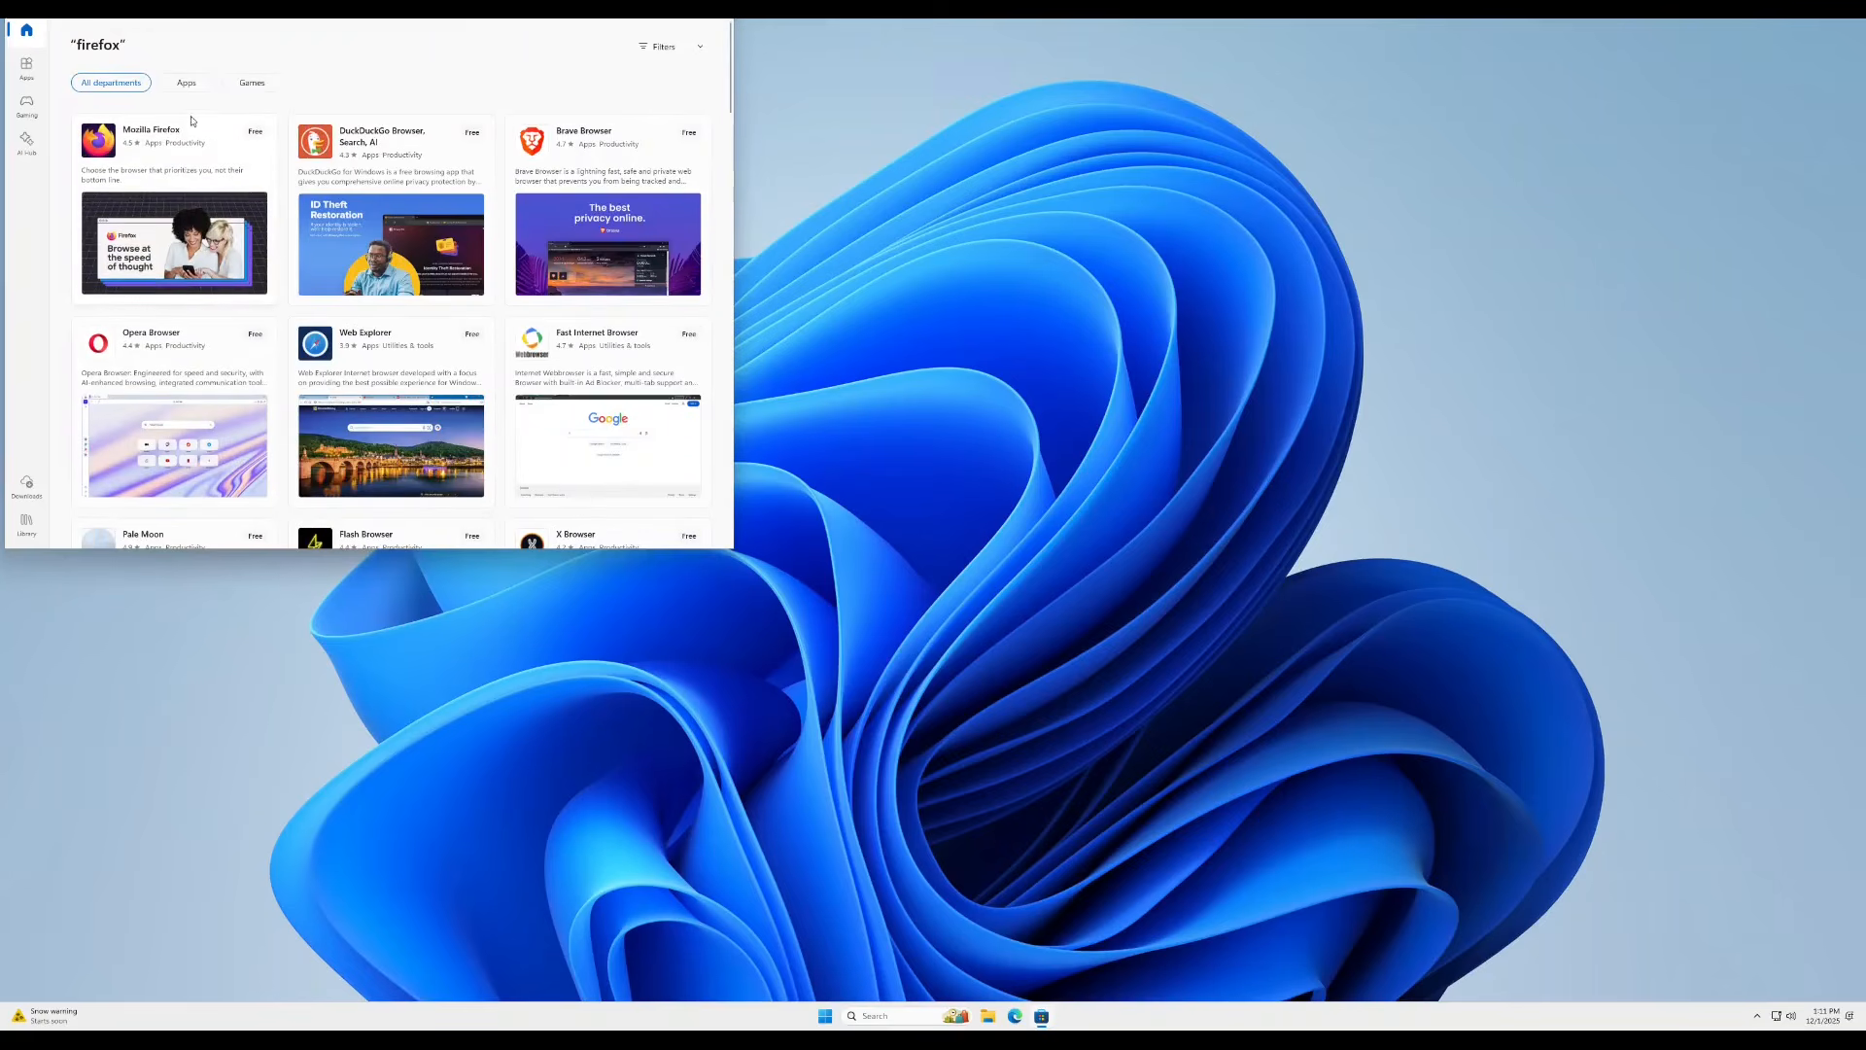
pyautogui.click(264, 133)
pyautogui.moveTo(145, 4); pyautogui.dragTo(367, 169)
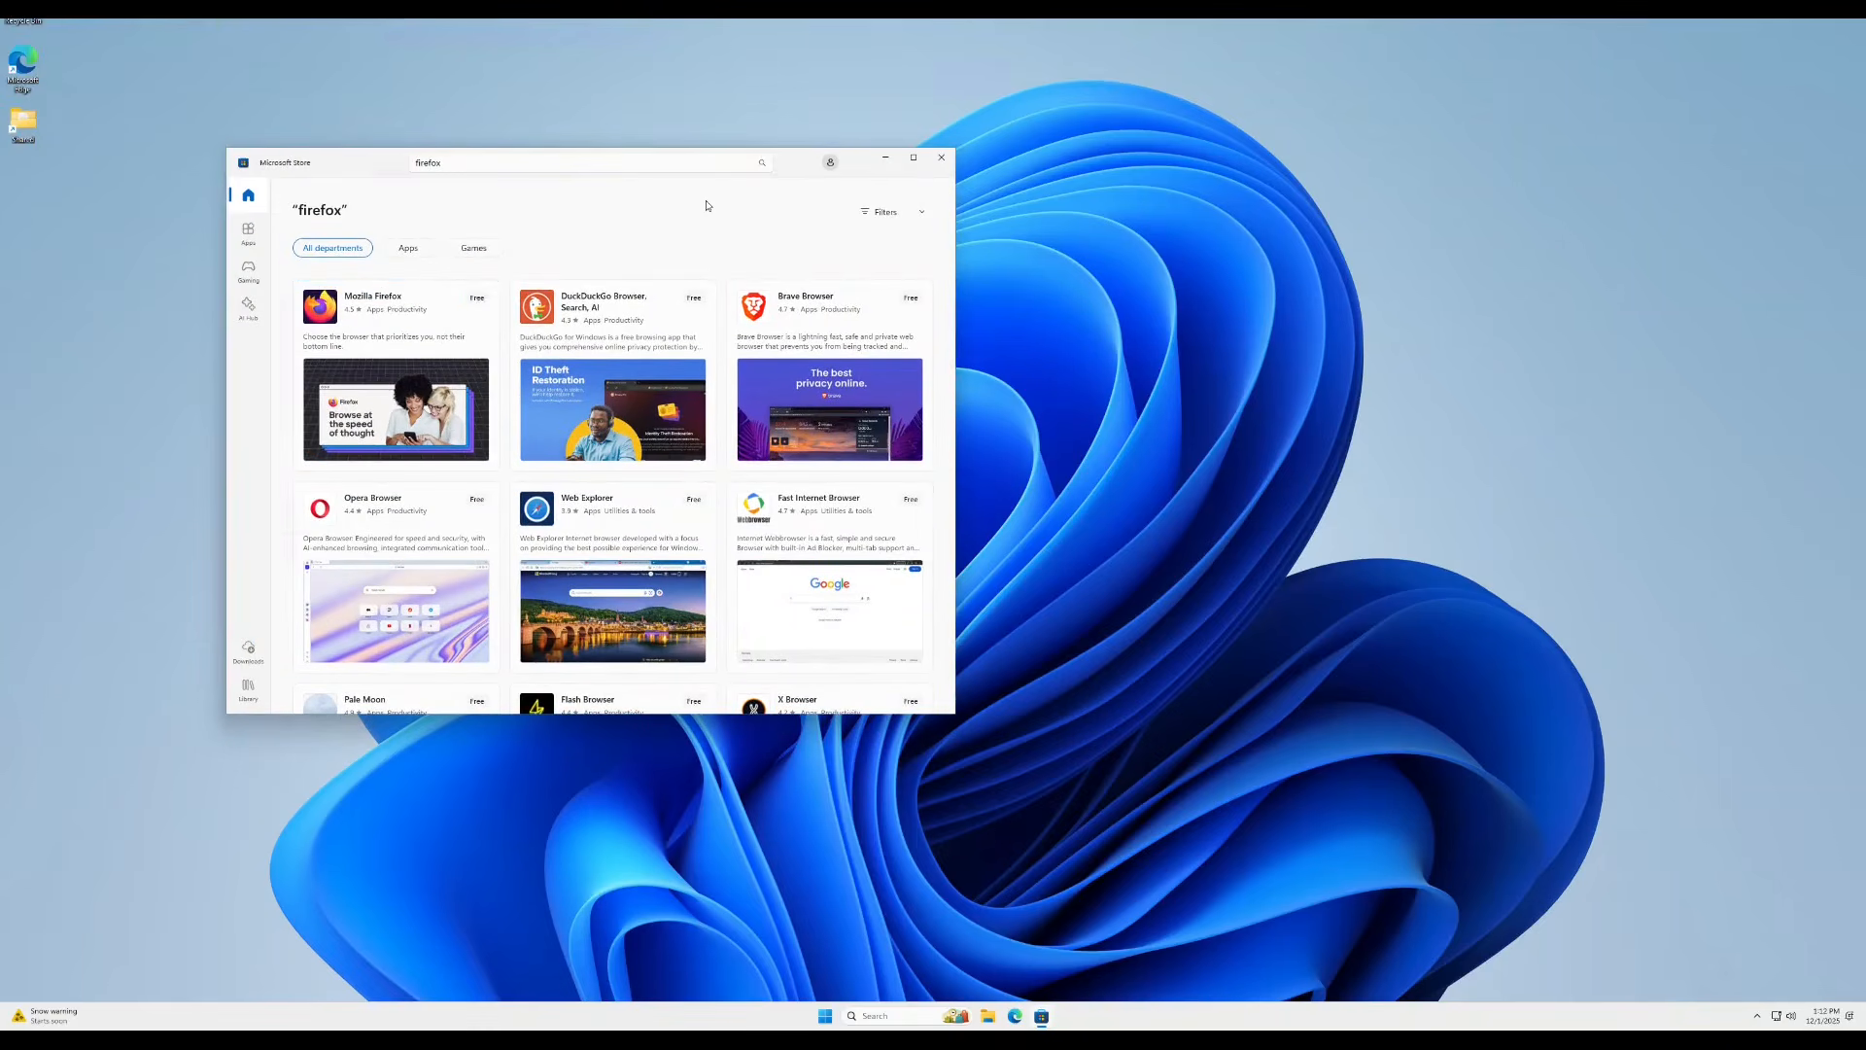
# Step: Install and open Mozilla Firefox from the store results, continue past its terms of use, and close Firefox and the store
pyautogui.click(479, 299)
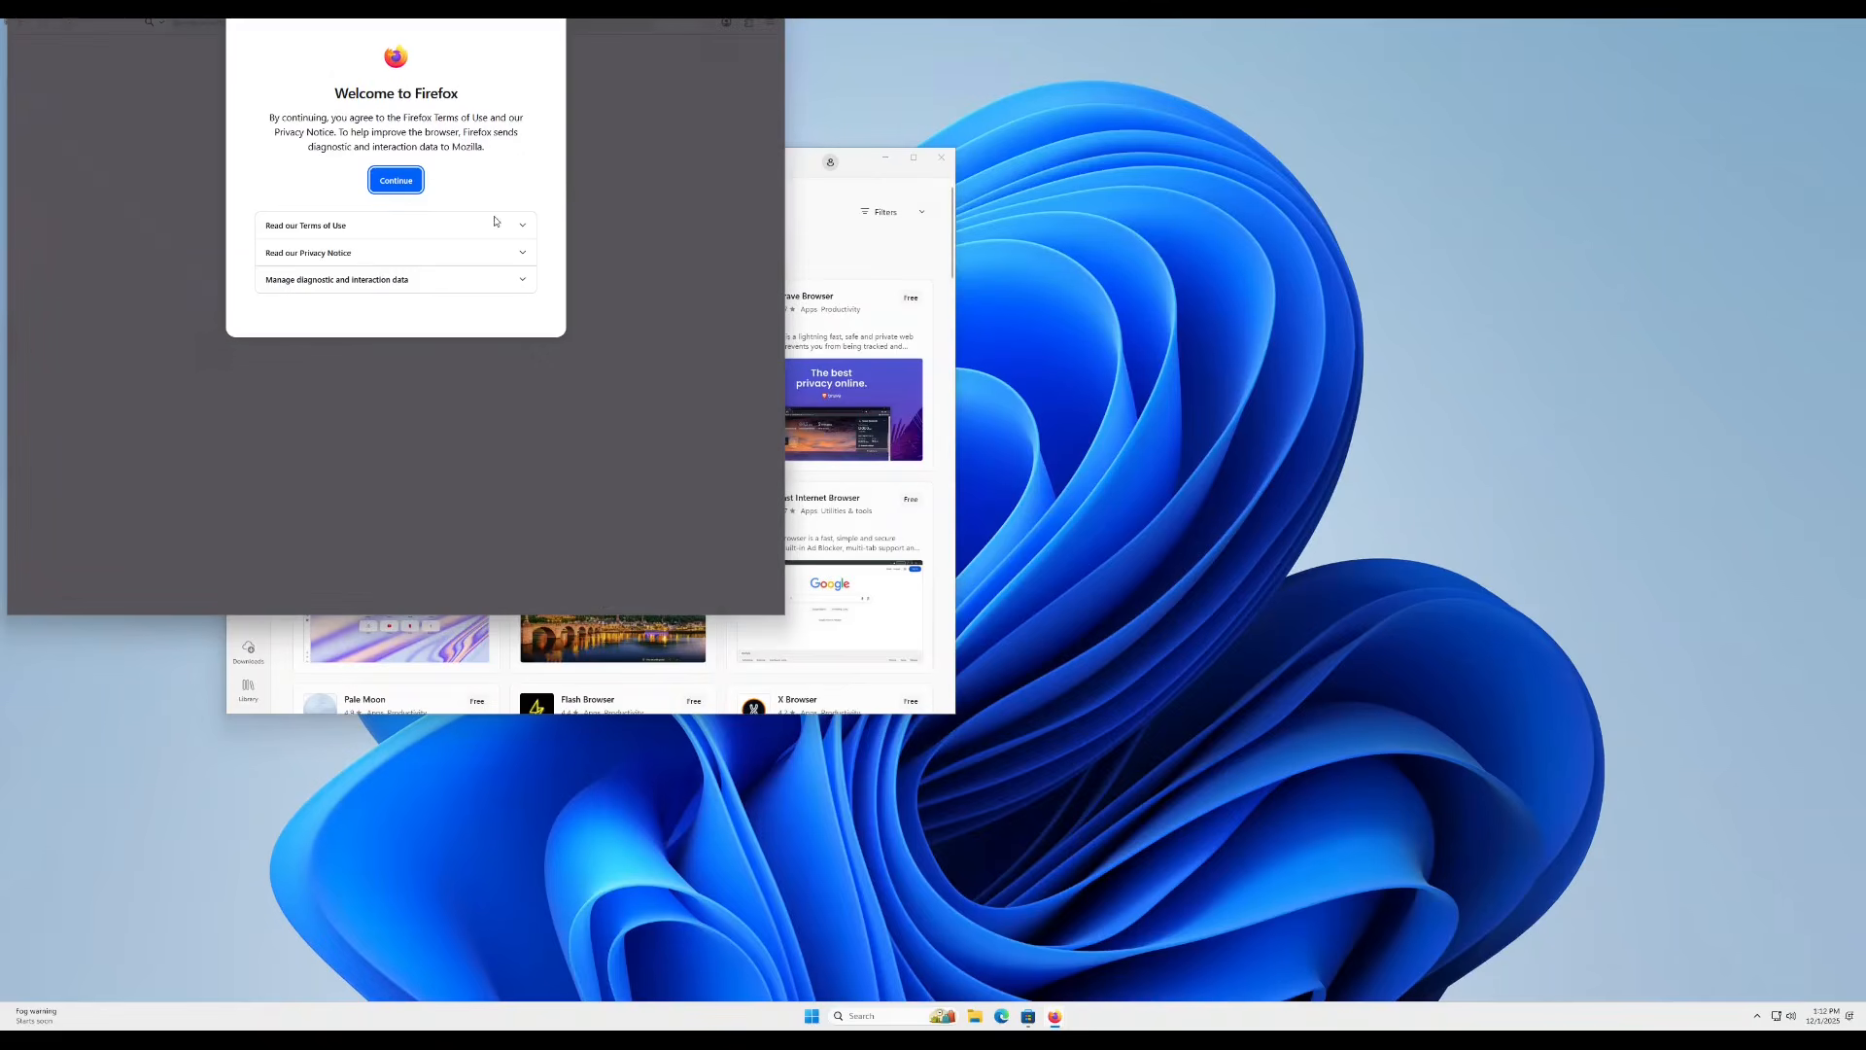
pyautogui.click(397, 180)
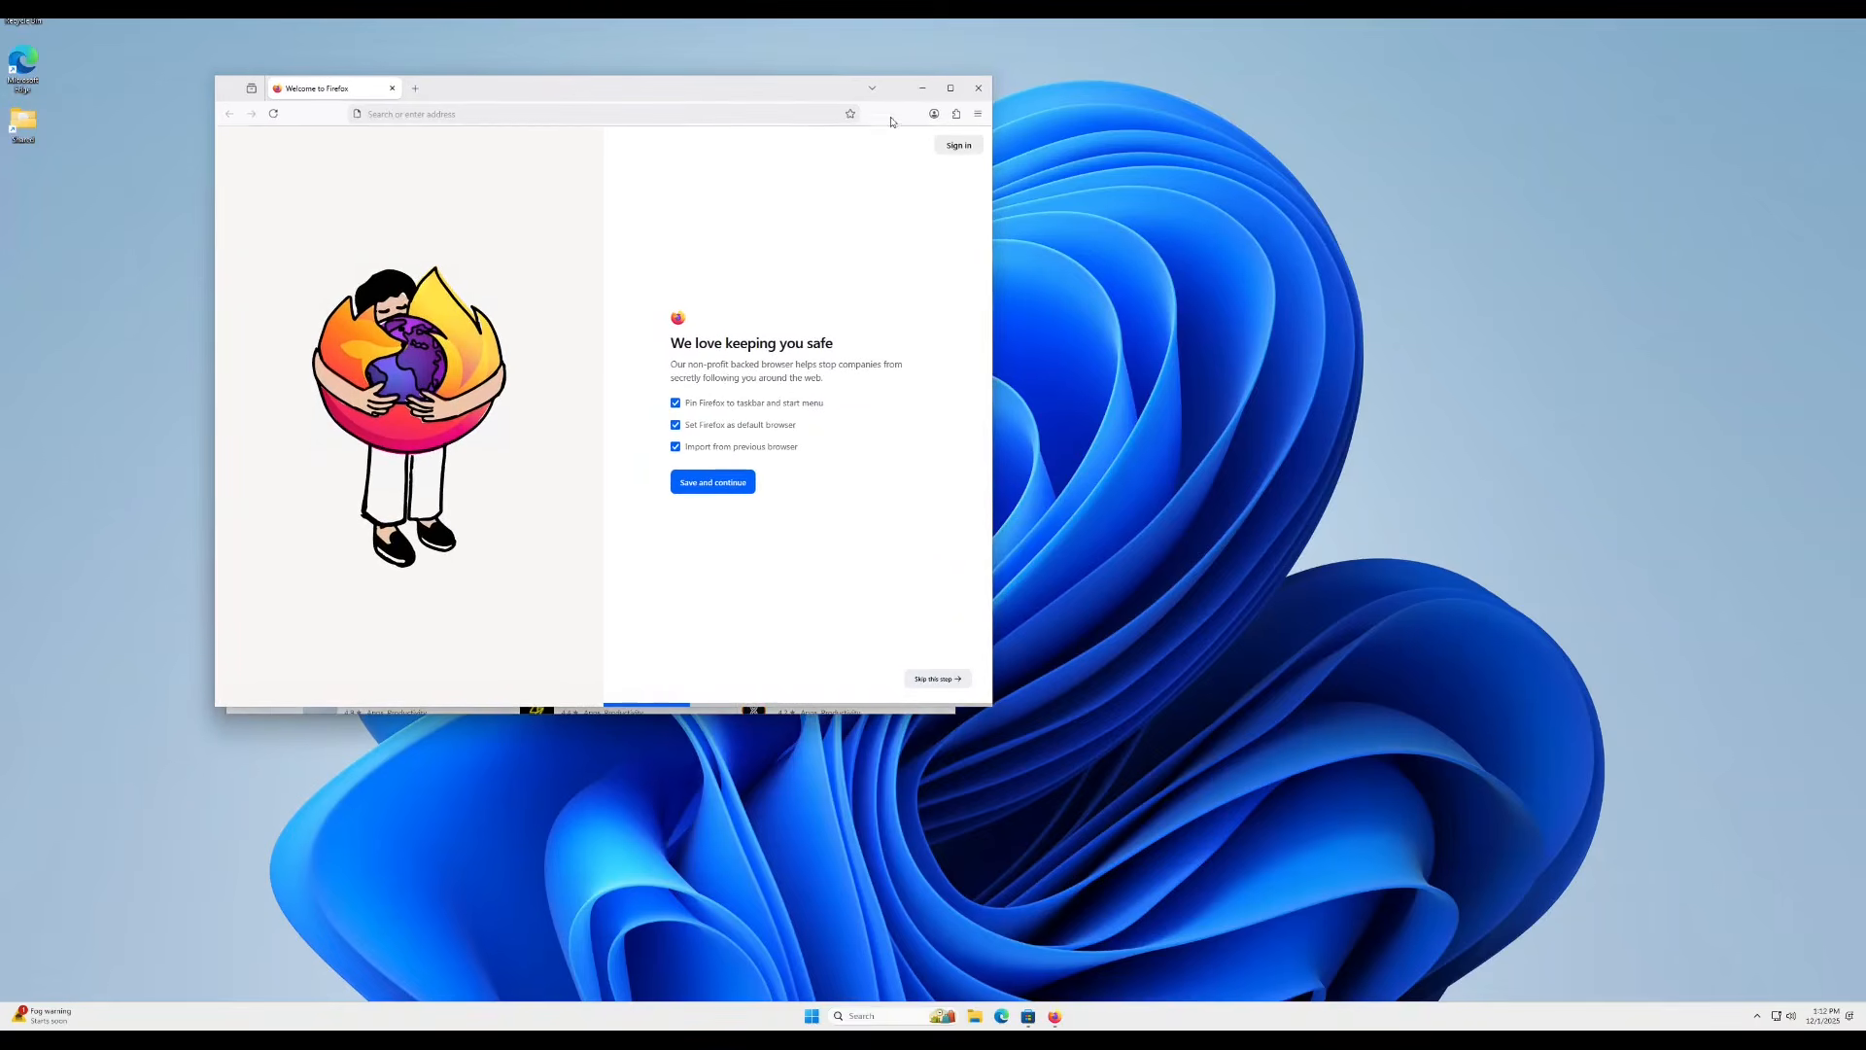
pyautogui.click(970, 79)
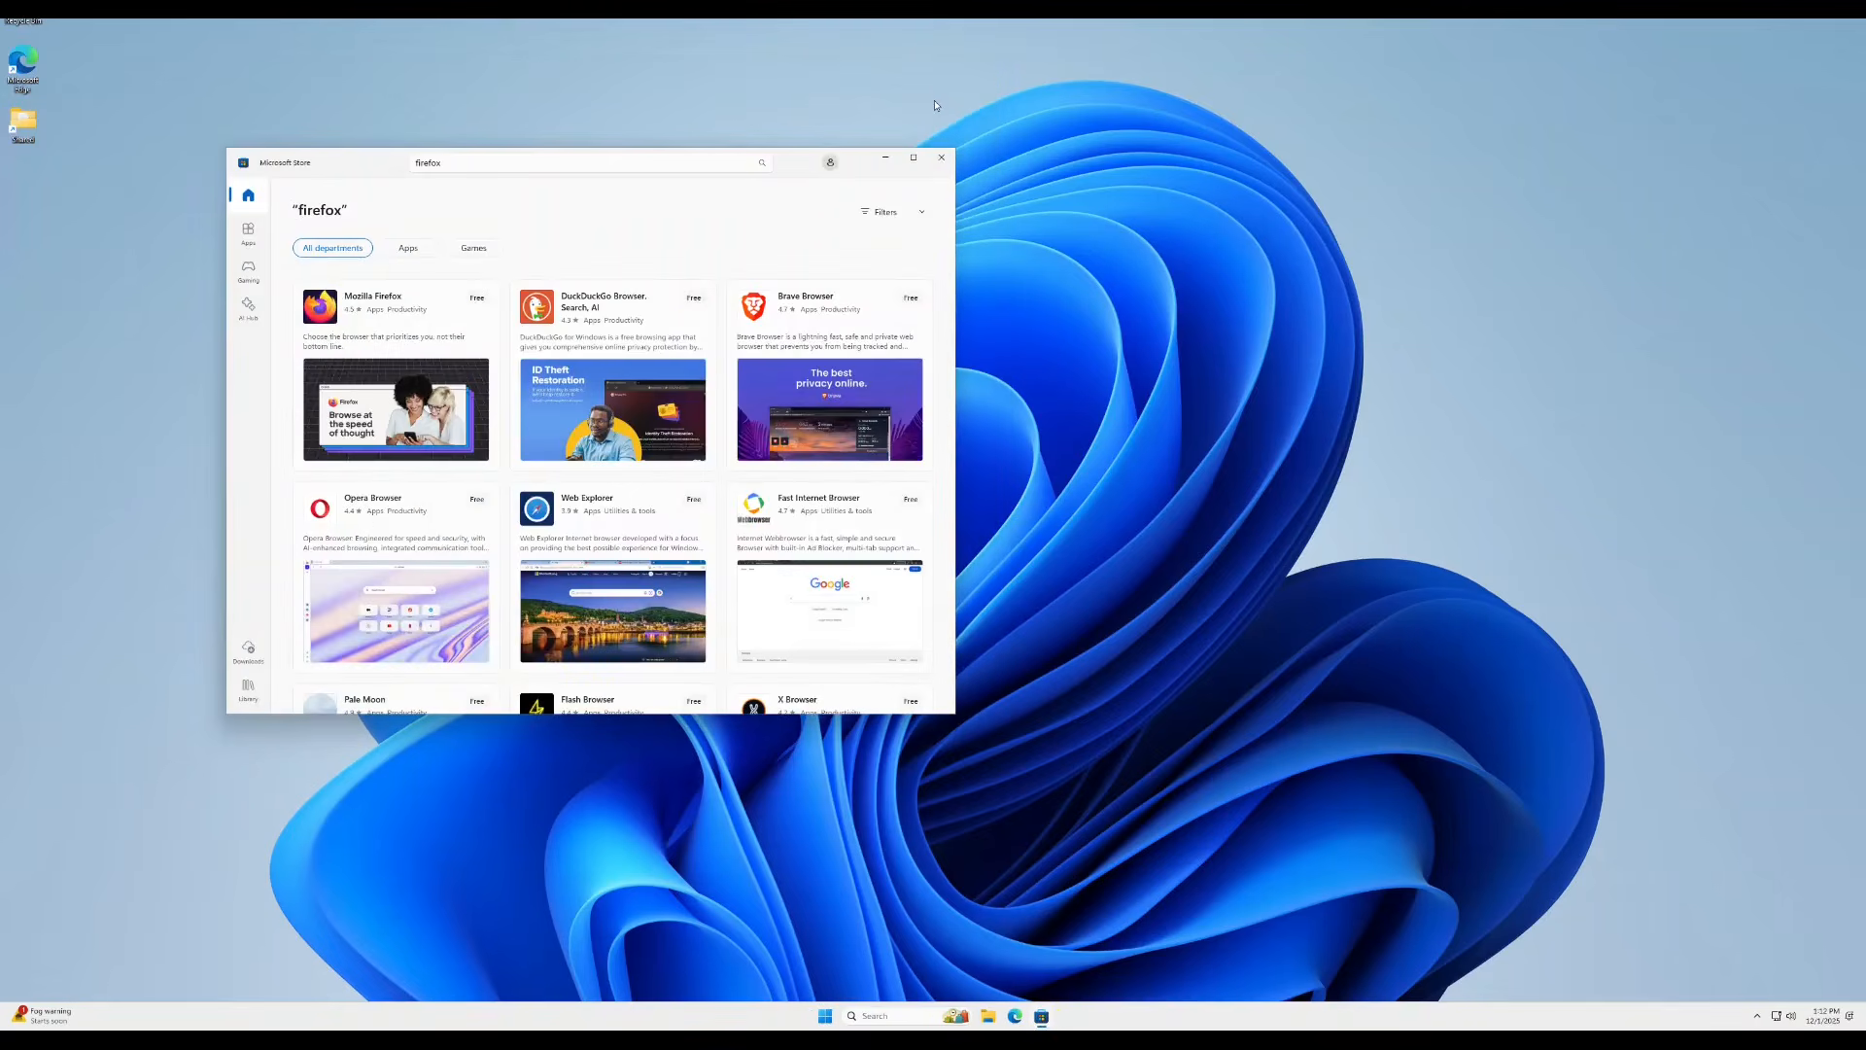
pyautogui.click(942, 161)
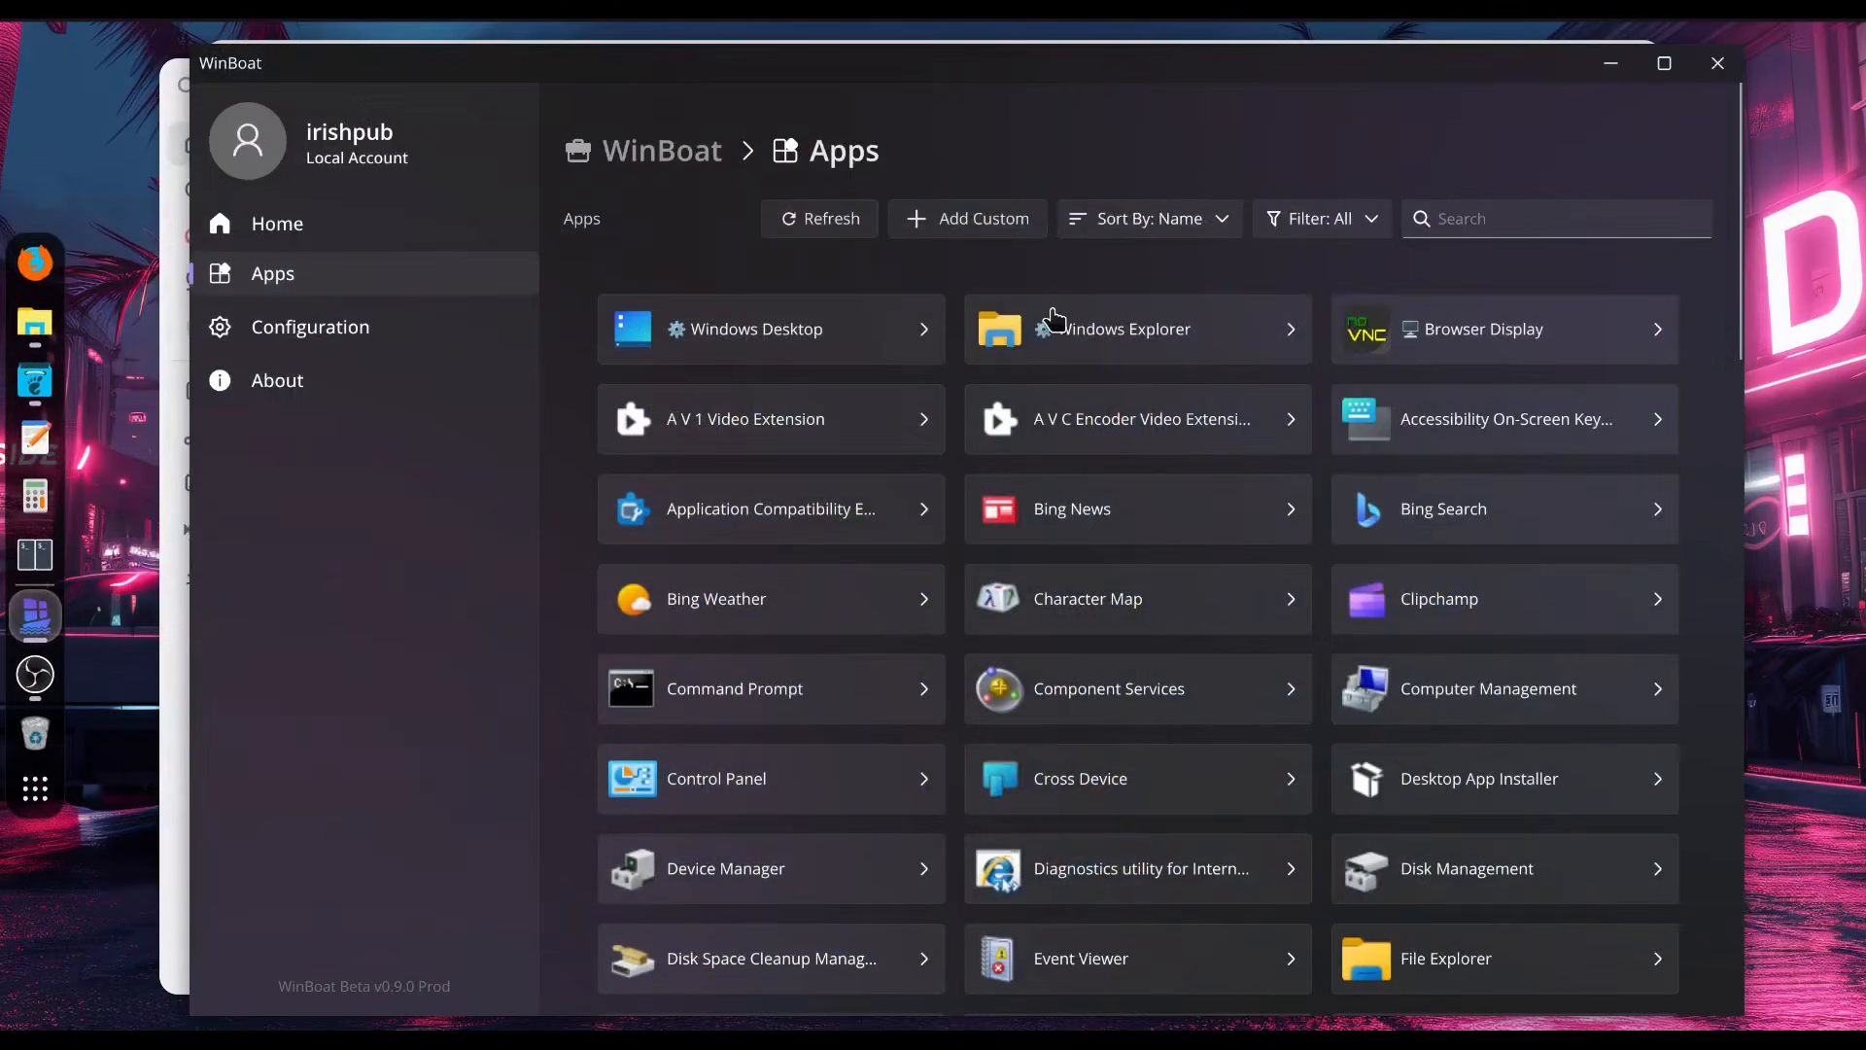
# Step: Refresh the WinBoat app list, search it for "fire", and launch Firefox
pyautogui.click(827, 231)
pyautogui.click(1515, 216)
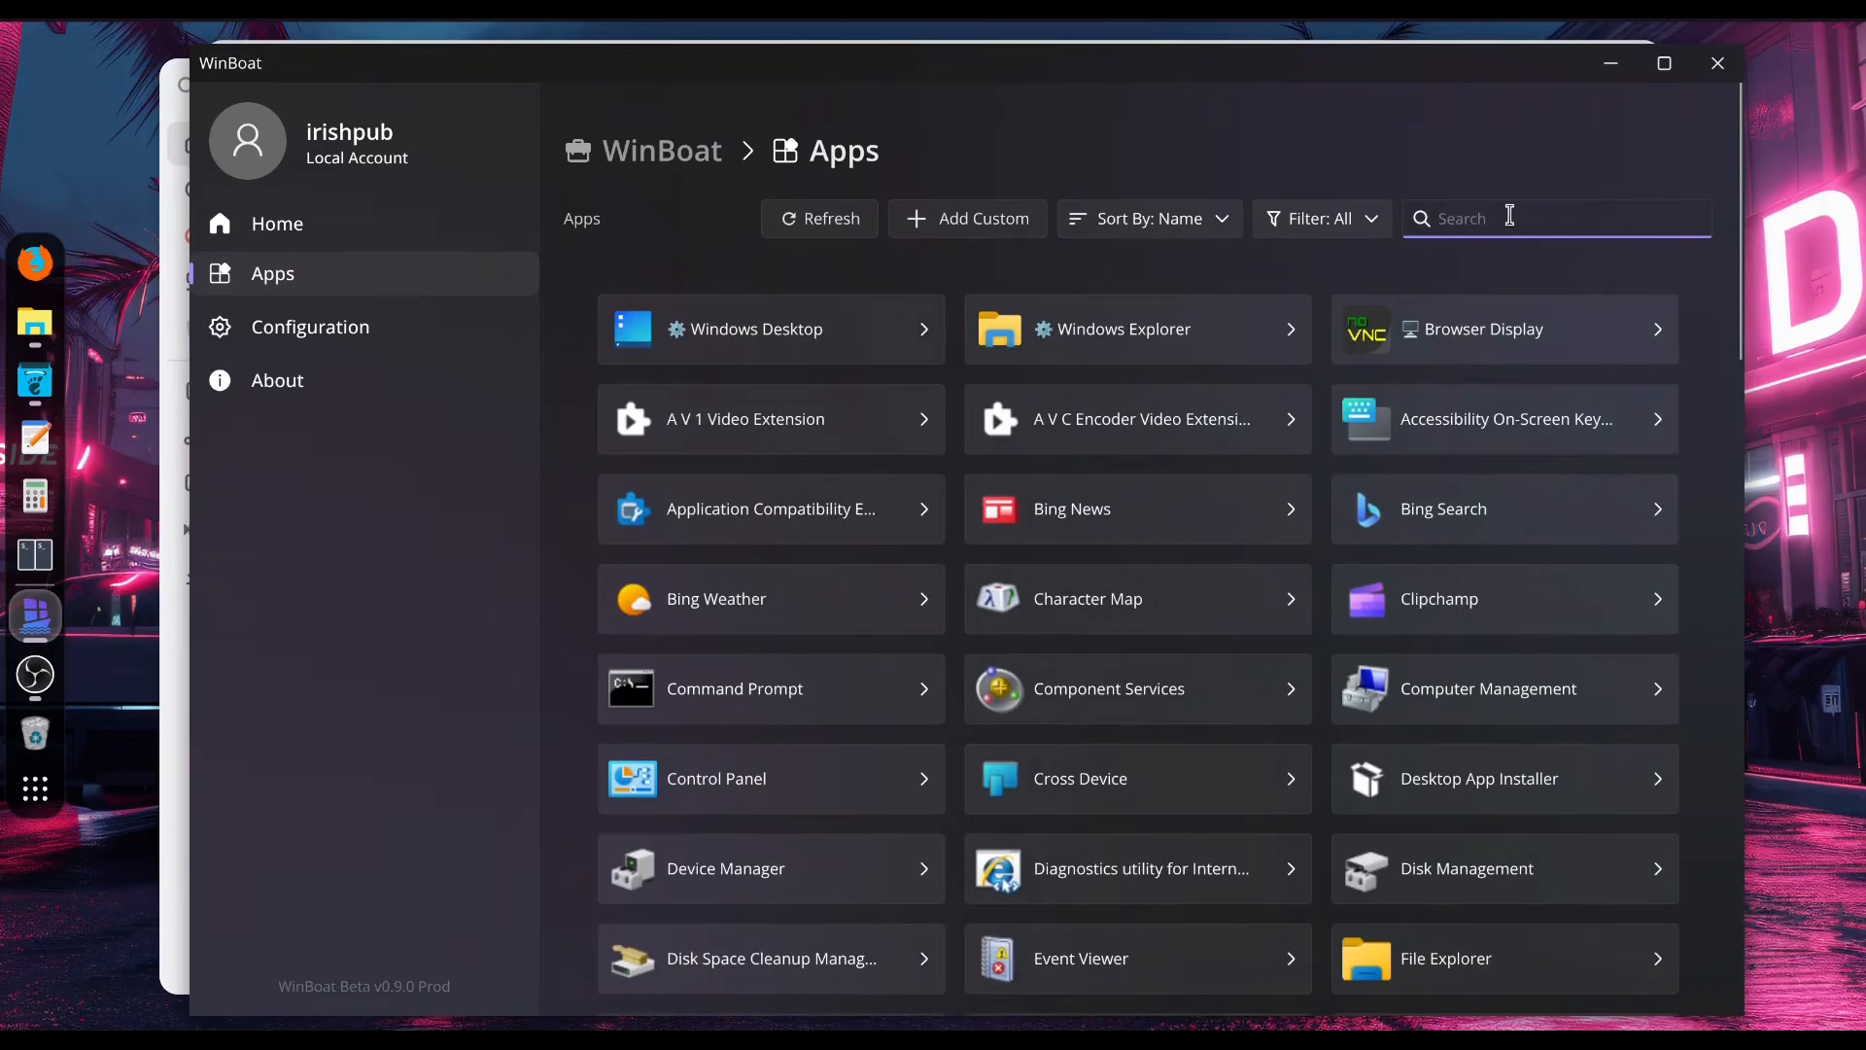
pyautogui.write('fire')
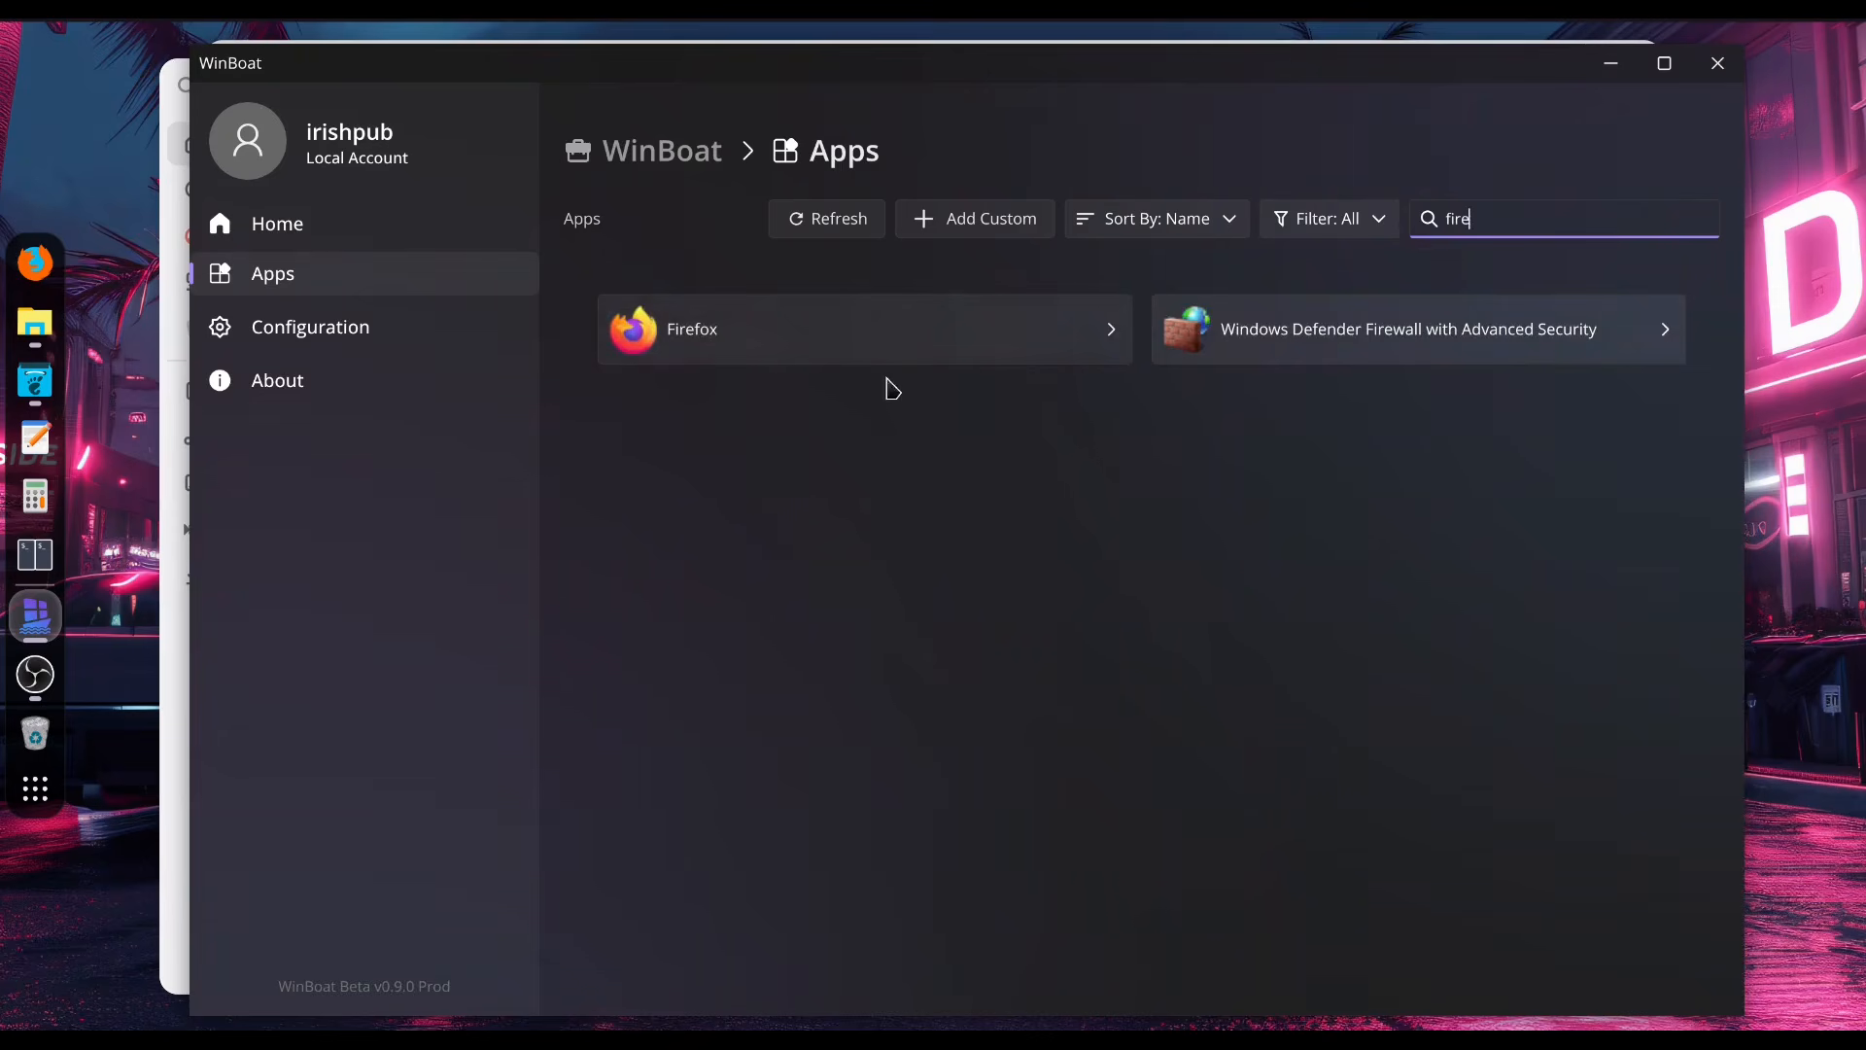
pyautogui.click(875, 345)
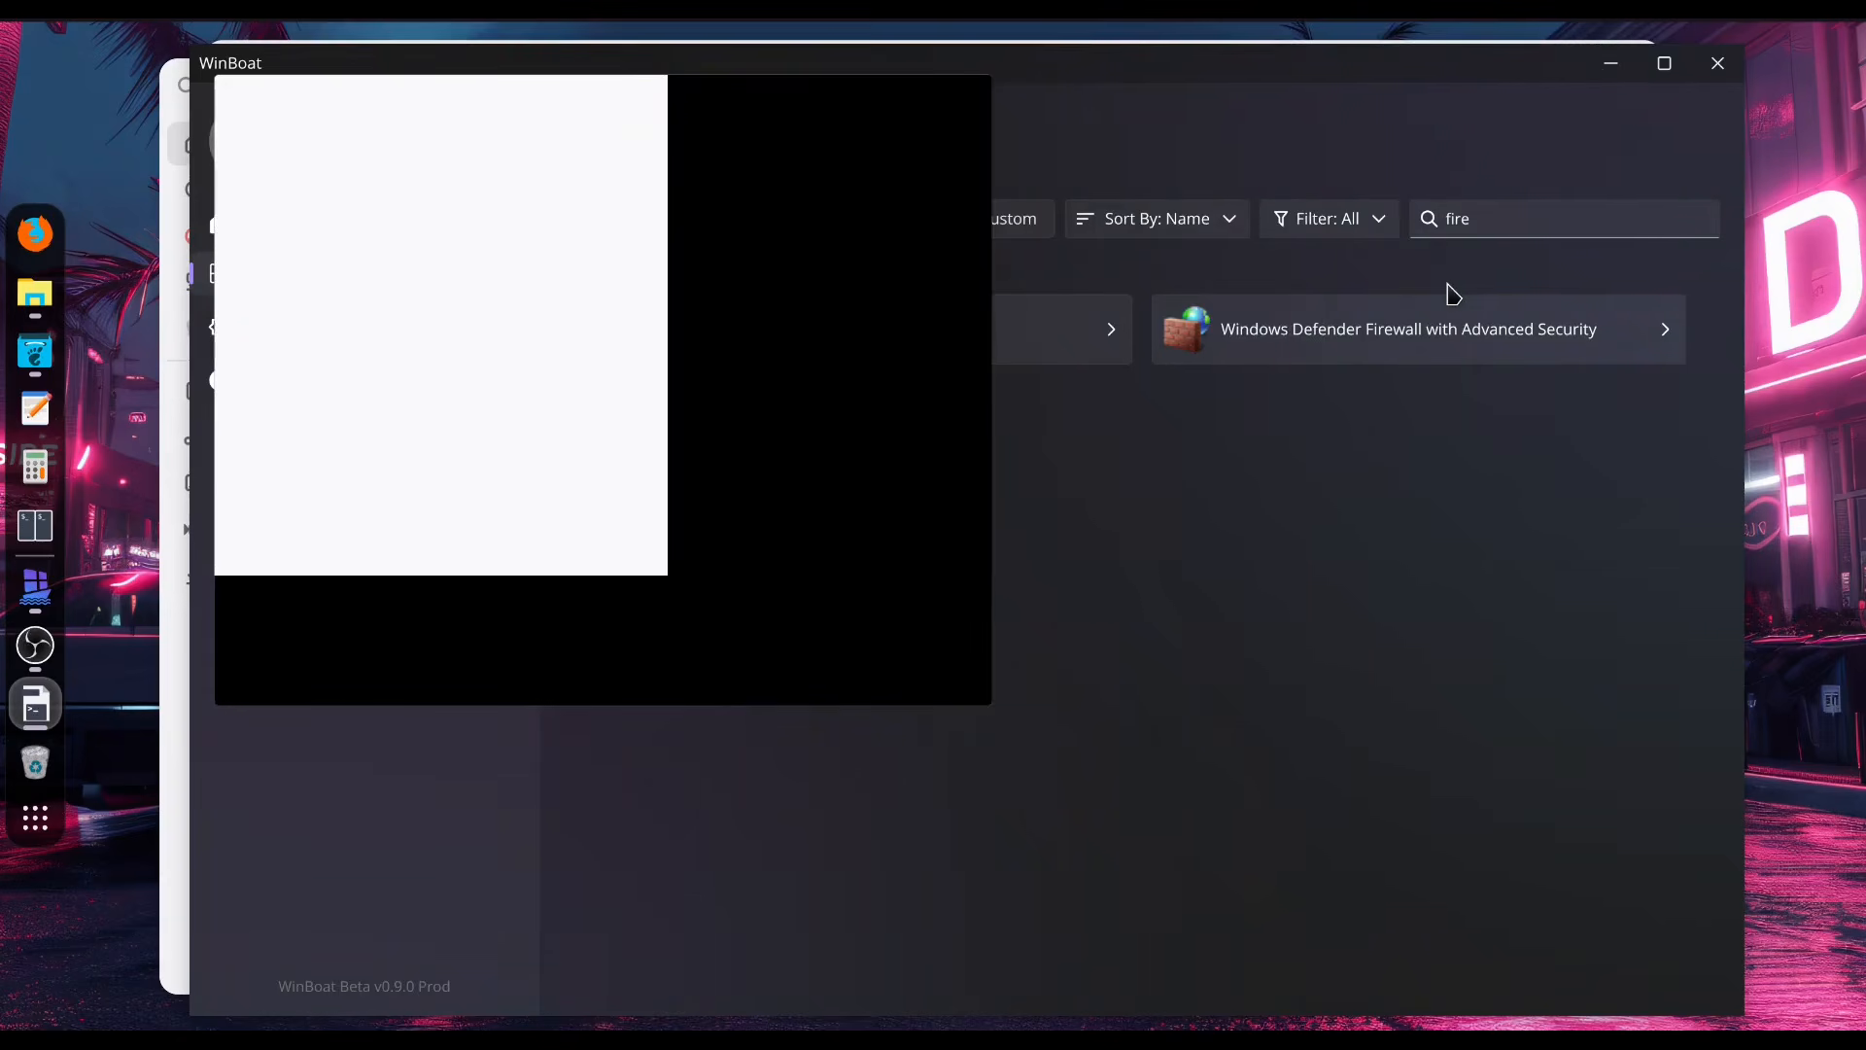
# Step: Clear the desktop around Firefox by minimizing WinBoat, closing the software store window, and minimizing the file manager
pyautogui.click(1611, 63)
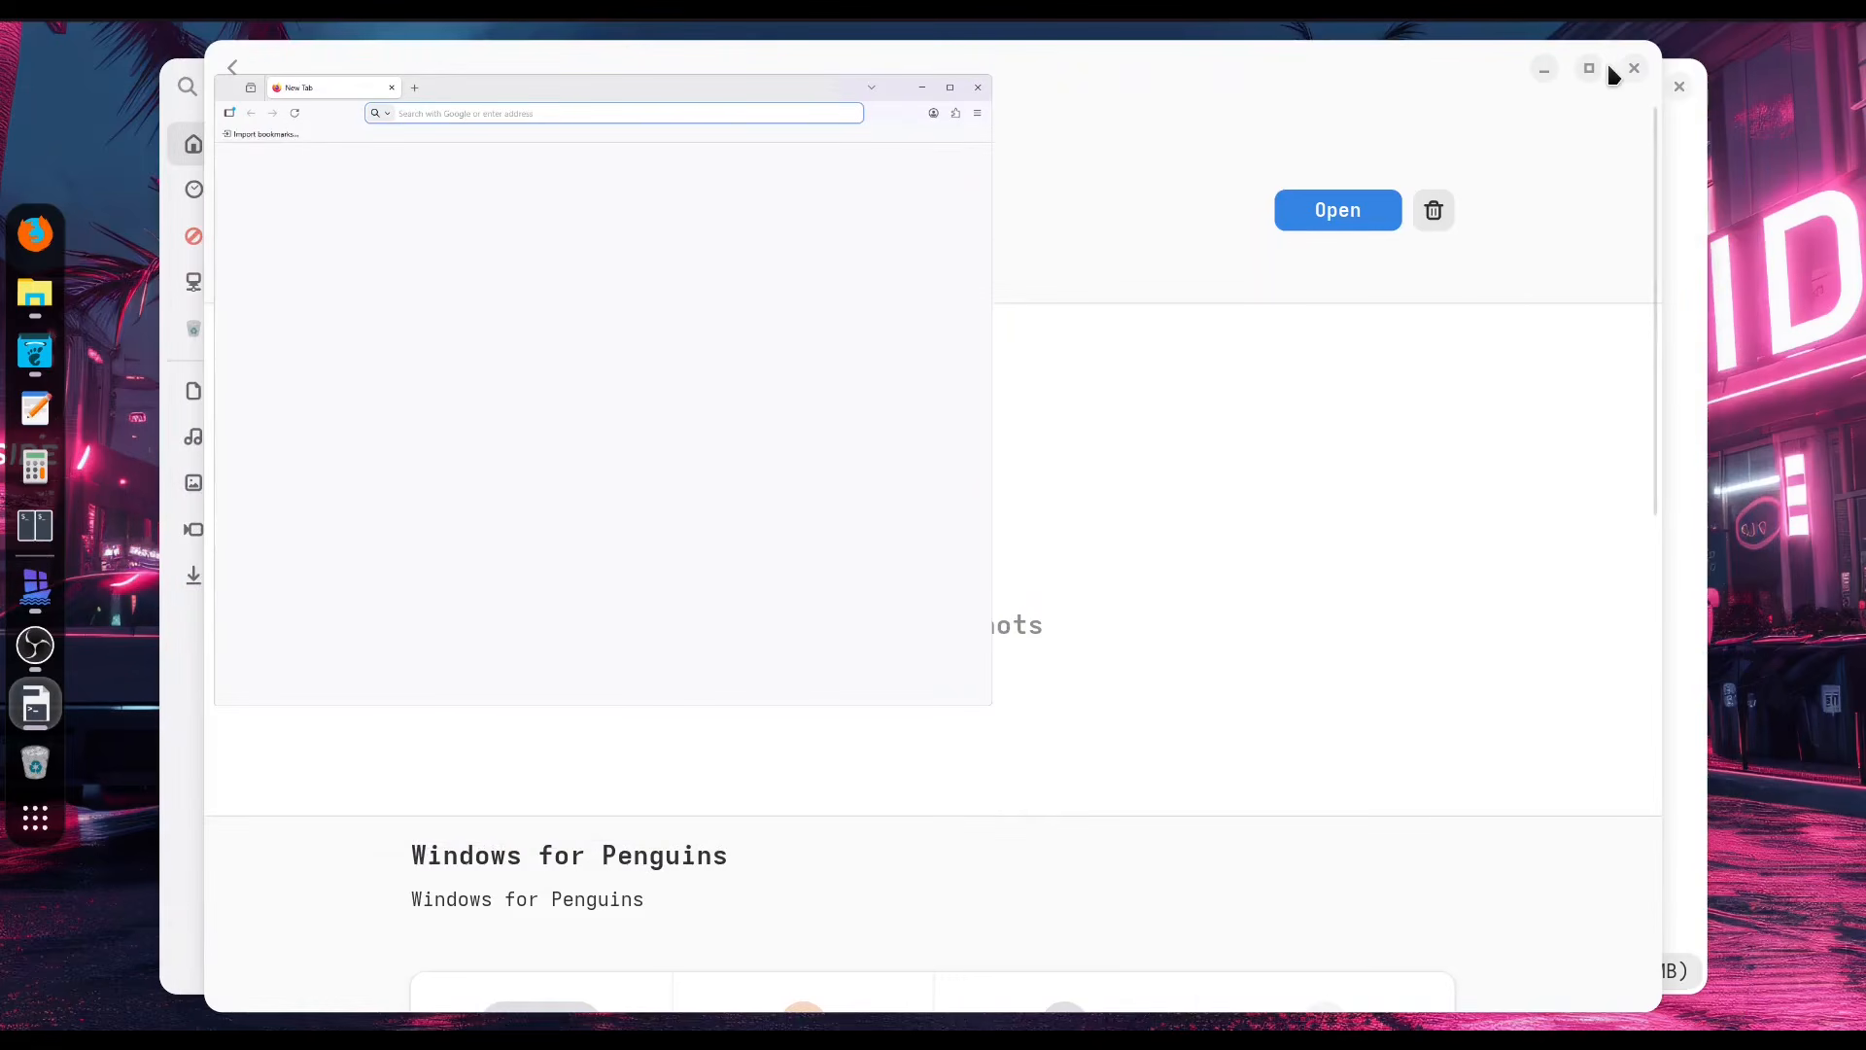
pyautogui.click(1634, 68)
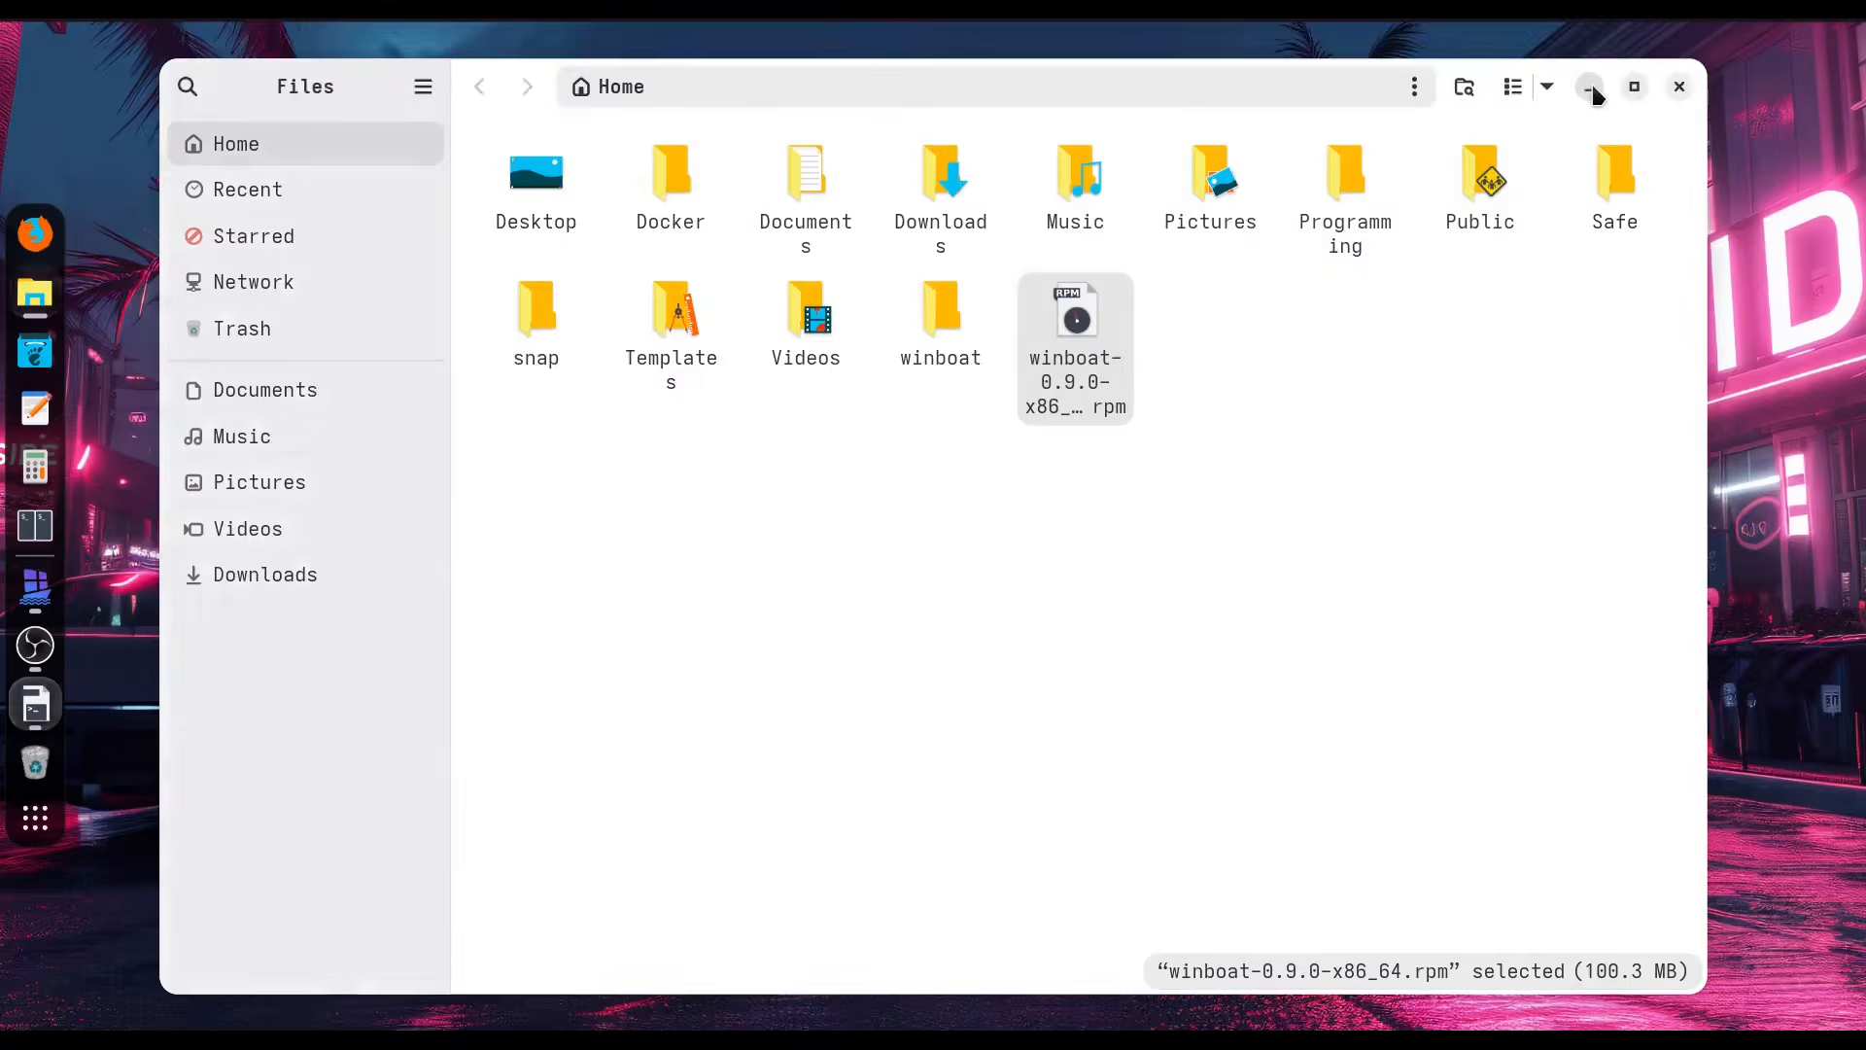
pyautogui.click(1591, 89)
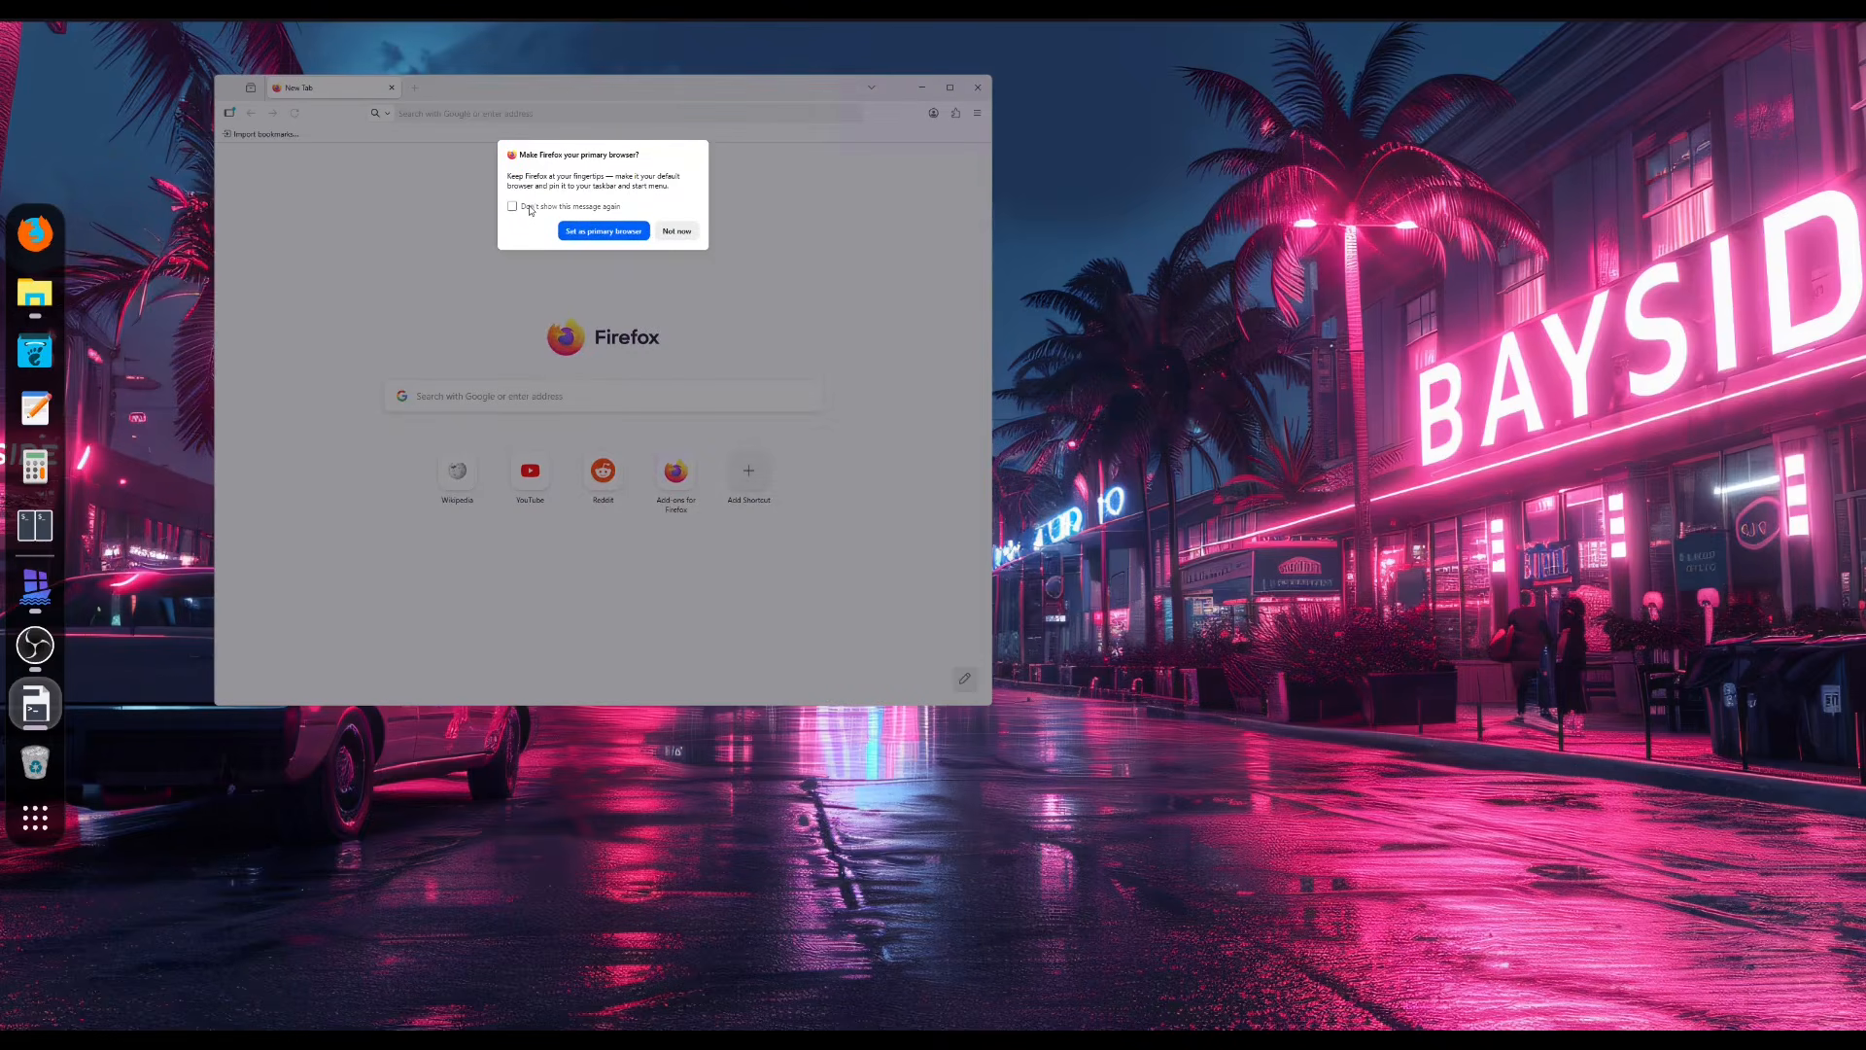
# Step: Decline making Firefox the primary browser, move its window to the middle of the desktop, and close it
pyautogui.click(531, 210)
pyautogui.click(676, 231)
pyautogui.moveTo(679, 95); pyautogui.dragTo(975, 286)
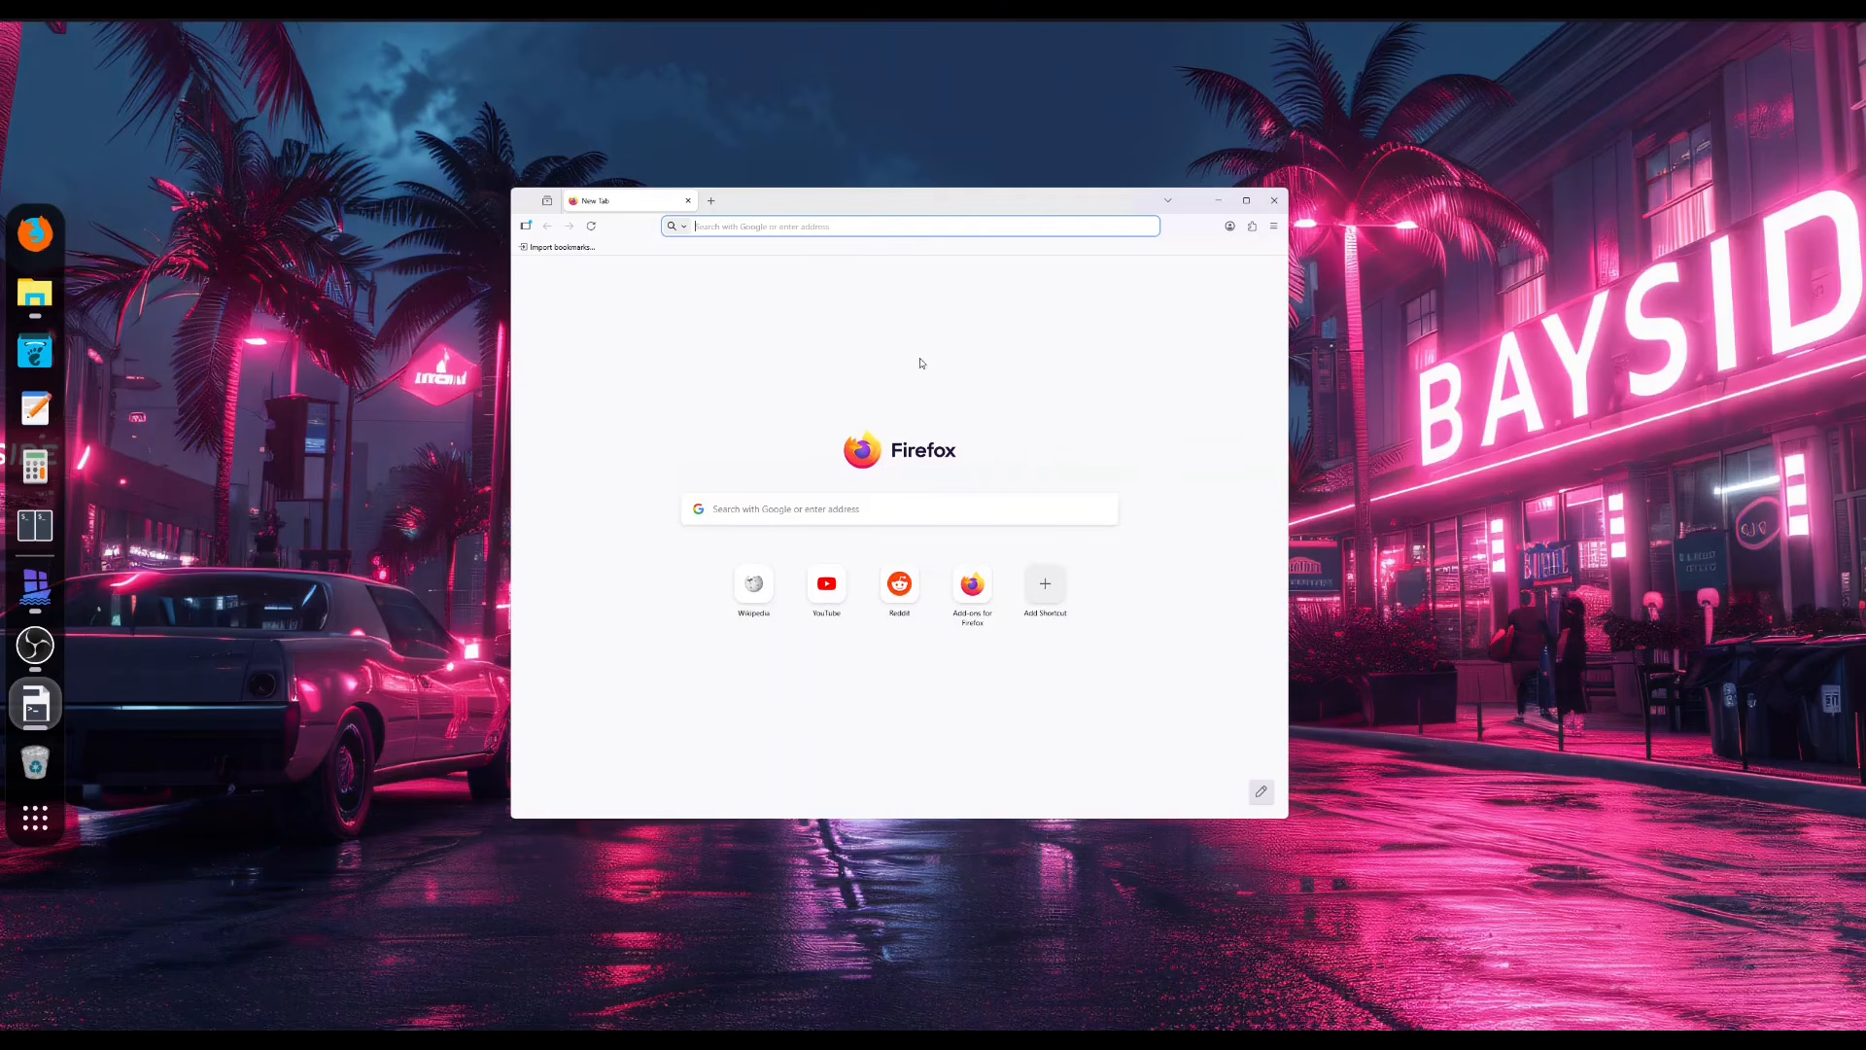
pyautogui.moveTo(845, 207); pyautogui.dragTo(901, 251)
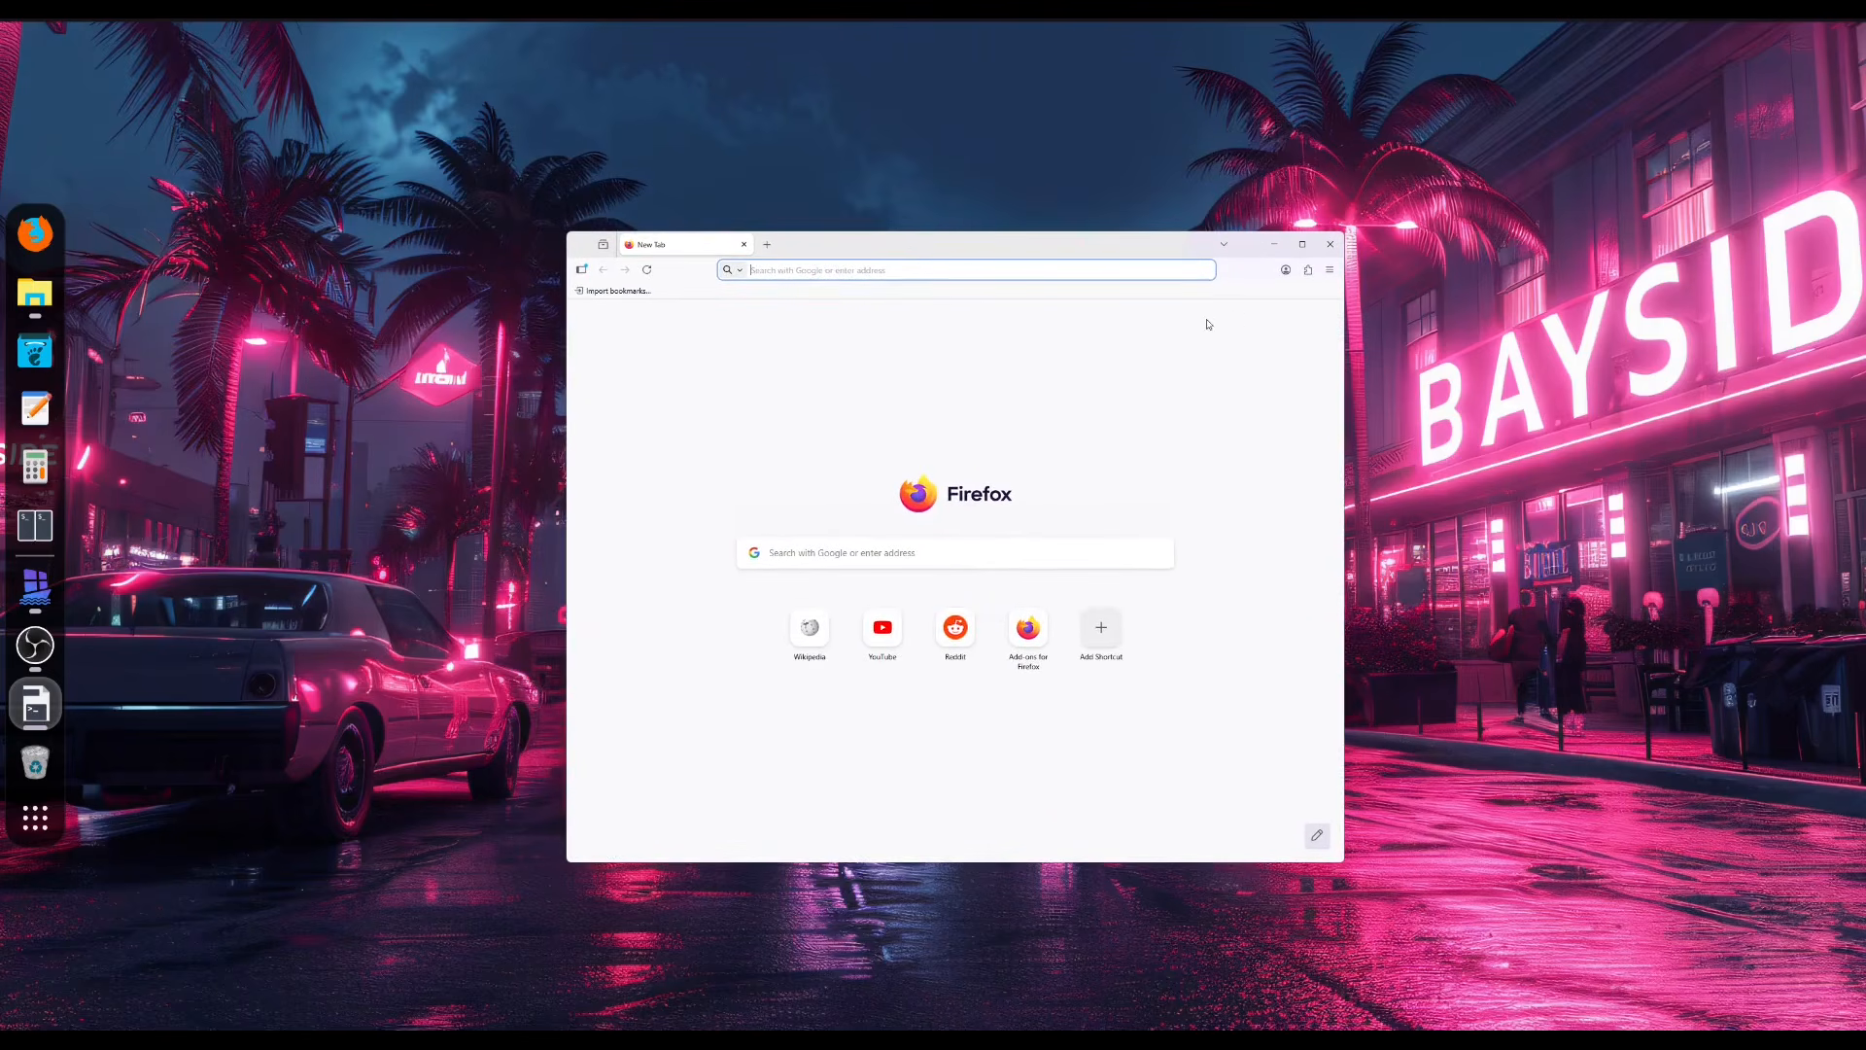
pyautogui.click(1332, 245)
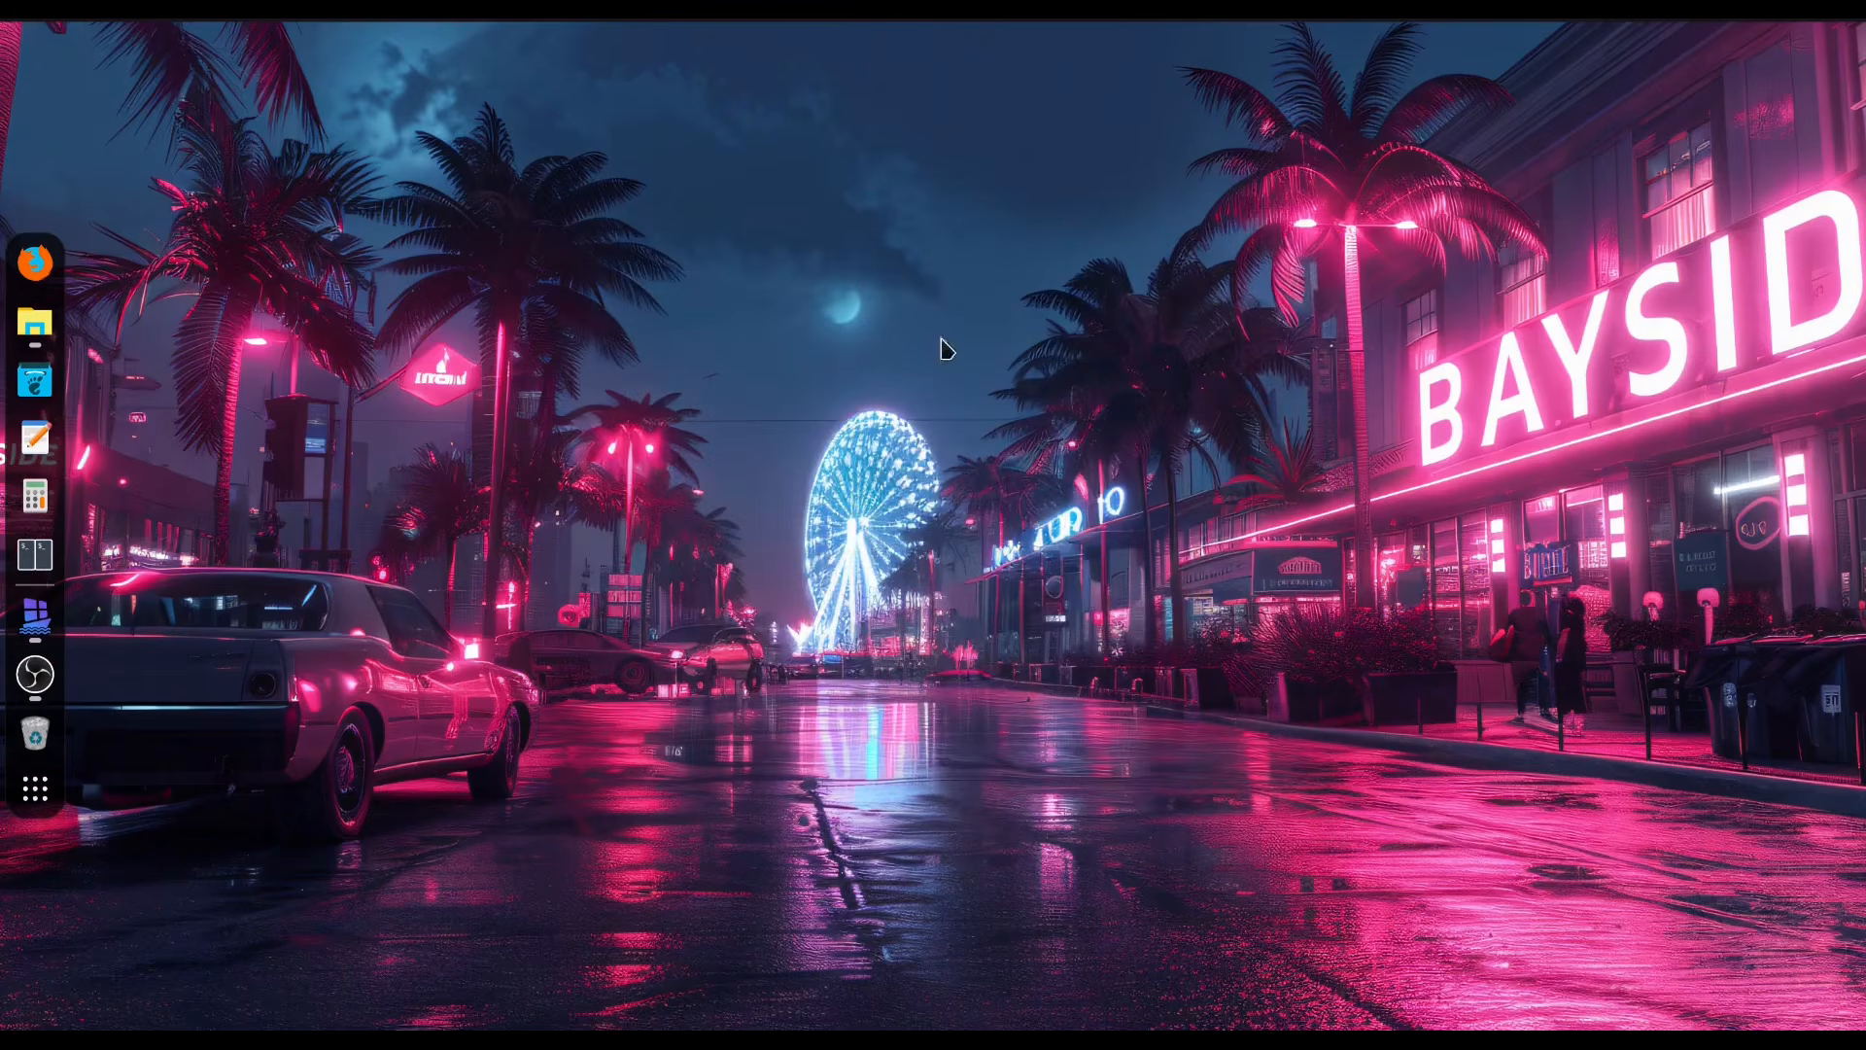
# Step: Reopen WinBoat and set Application Scaling to 200 in its configuration
pyautogui.click(72, 620)
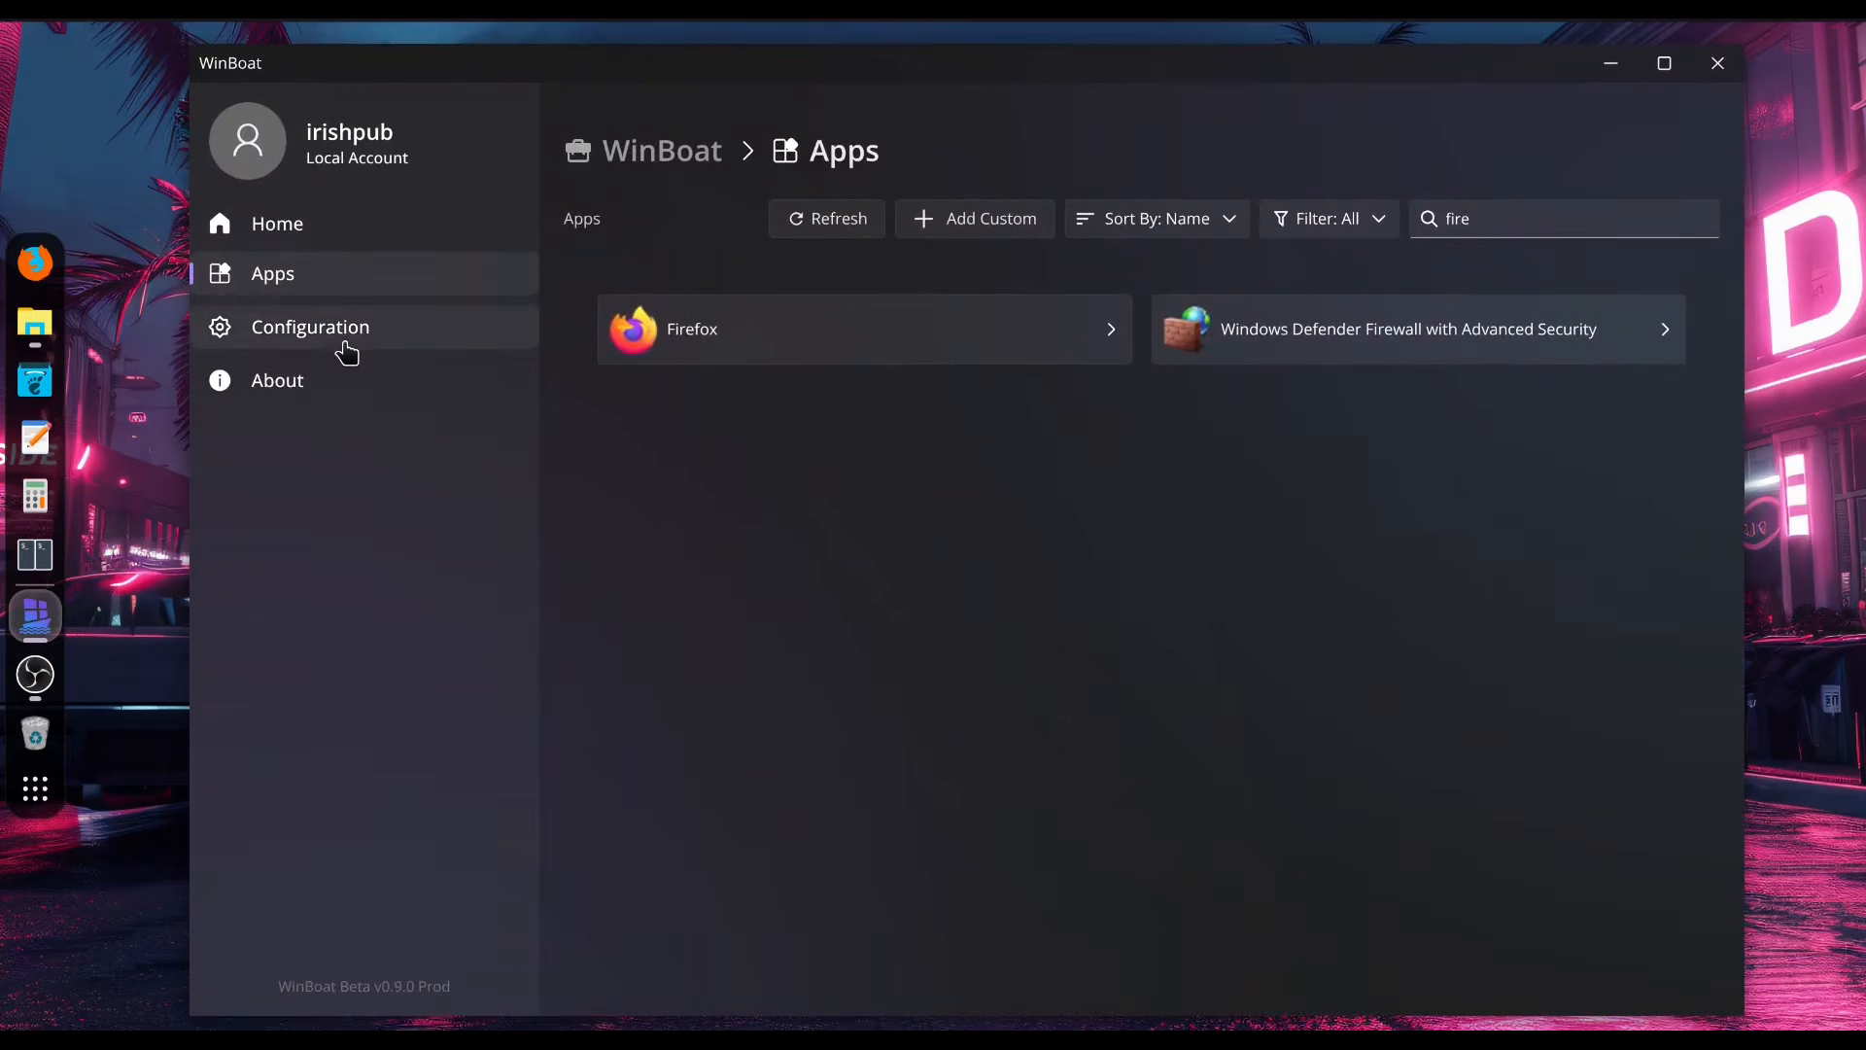
pyautogui.click(342, 342)
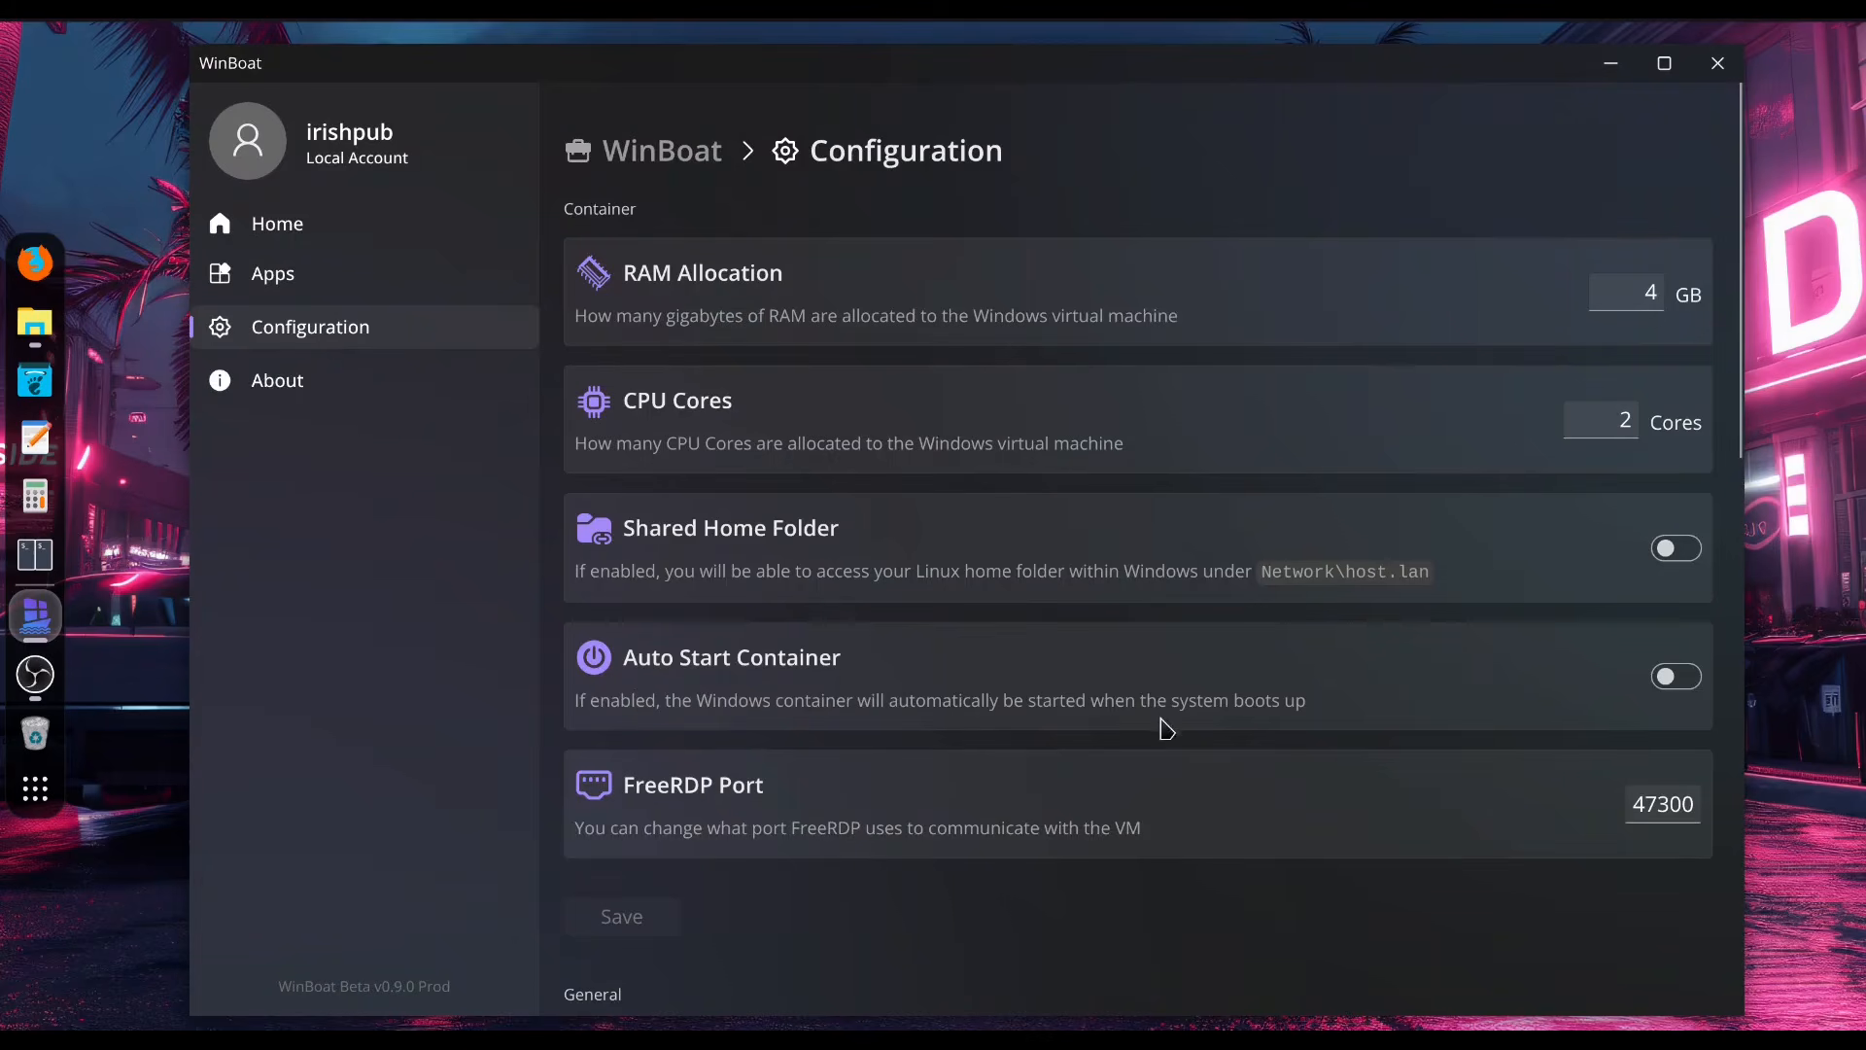
pyautogui.scroll(-3, 1191, 546)
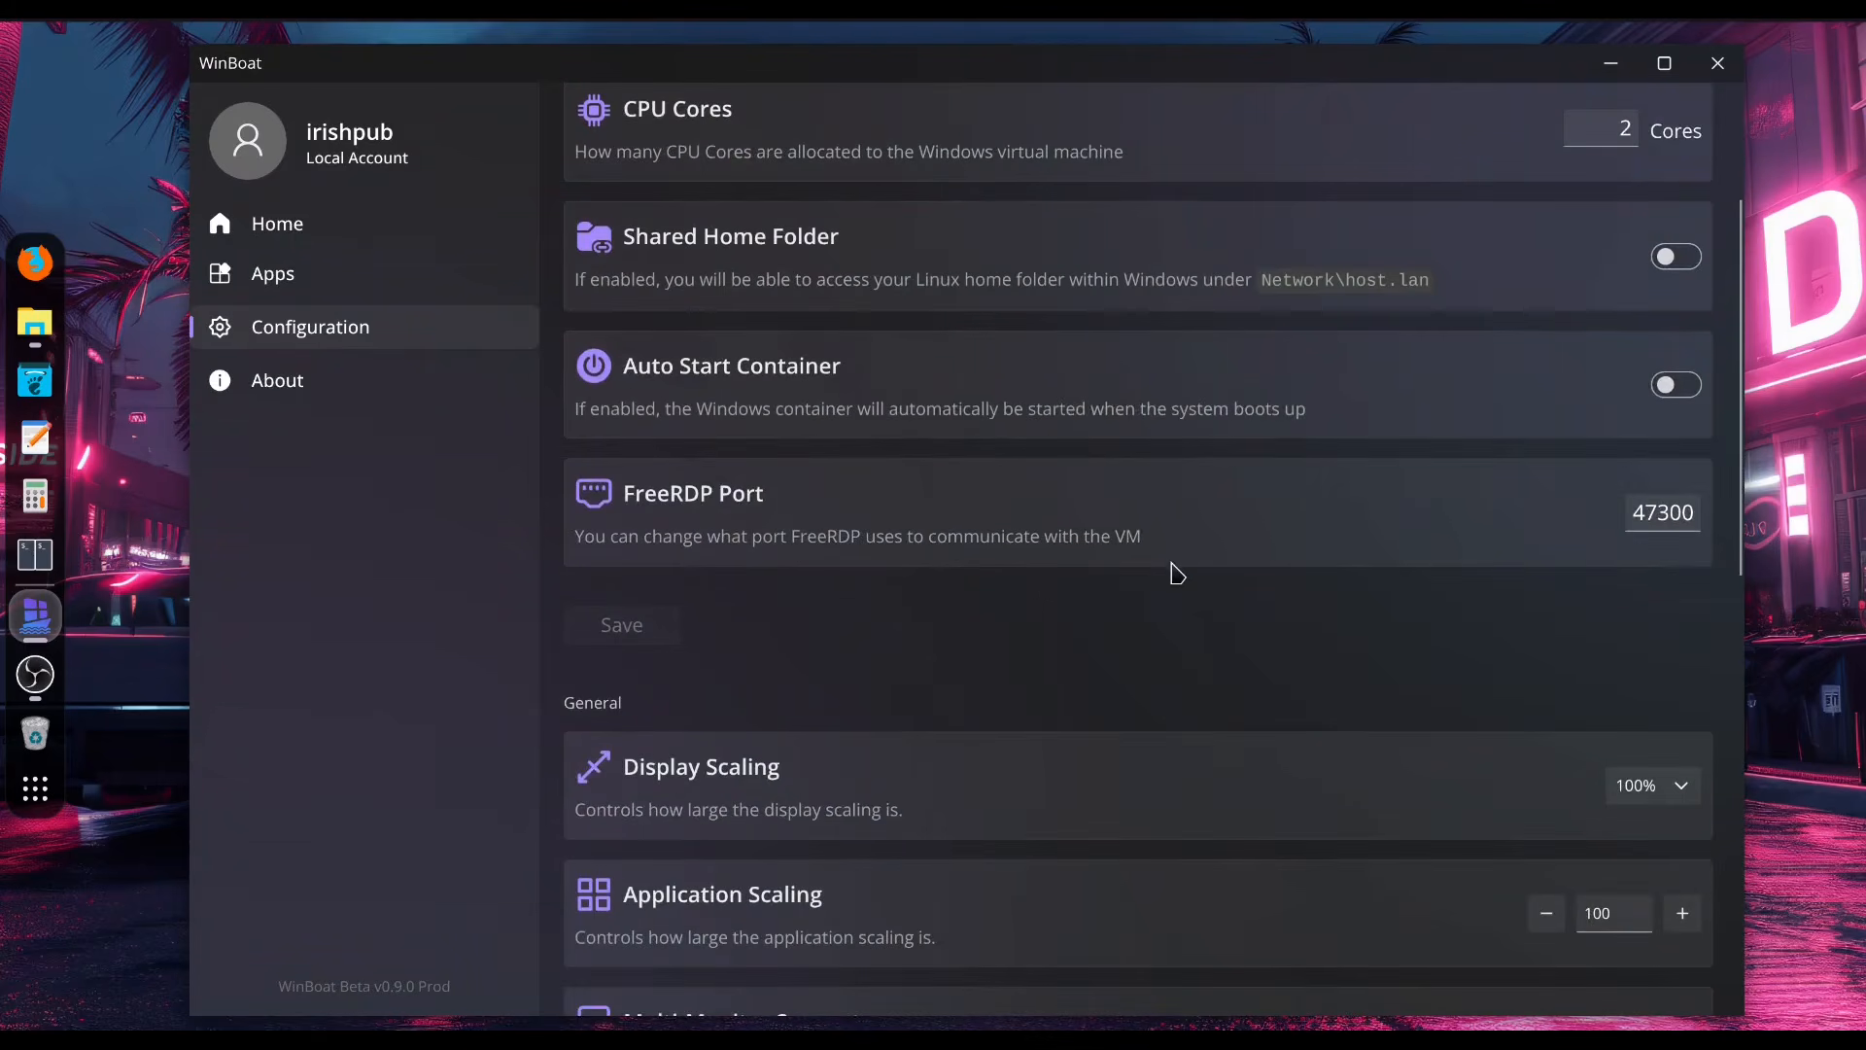
pyautogui.scroll(-1, 1171, 566)
pyautogui.scroll(-1, 1147, 578)
pyautogui.moveTo(1618, 622); pyautogui.dragTo(1558, 587)
pyautogui.write('2')
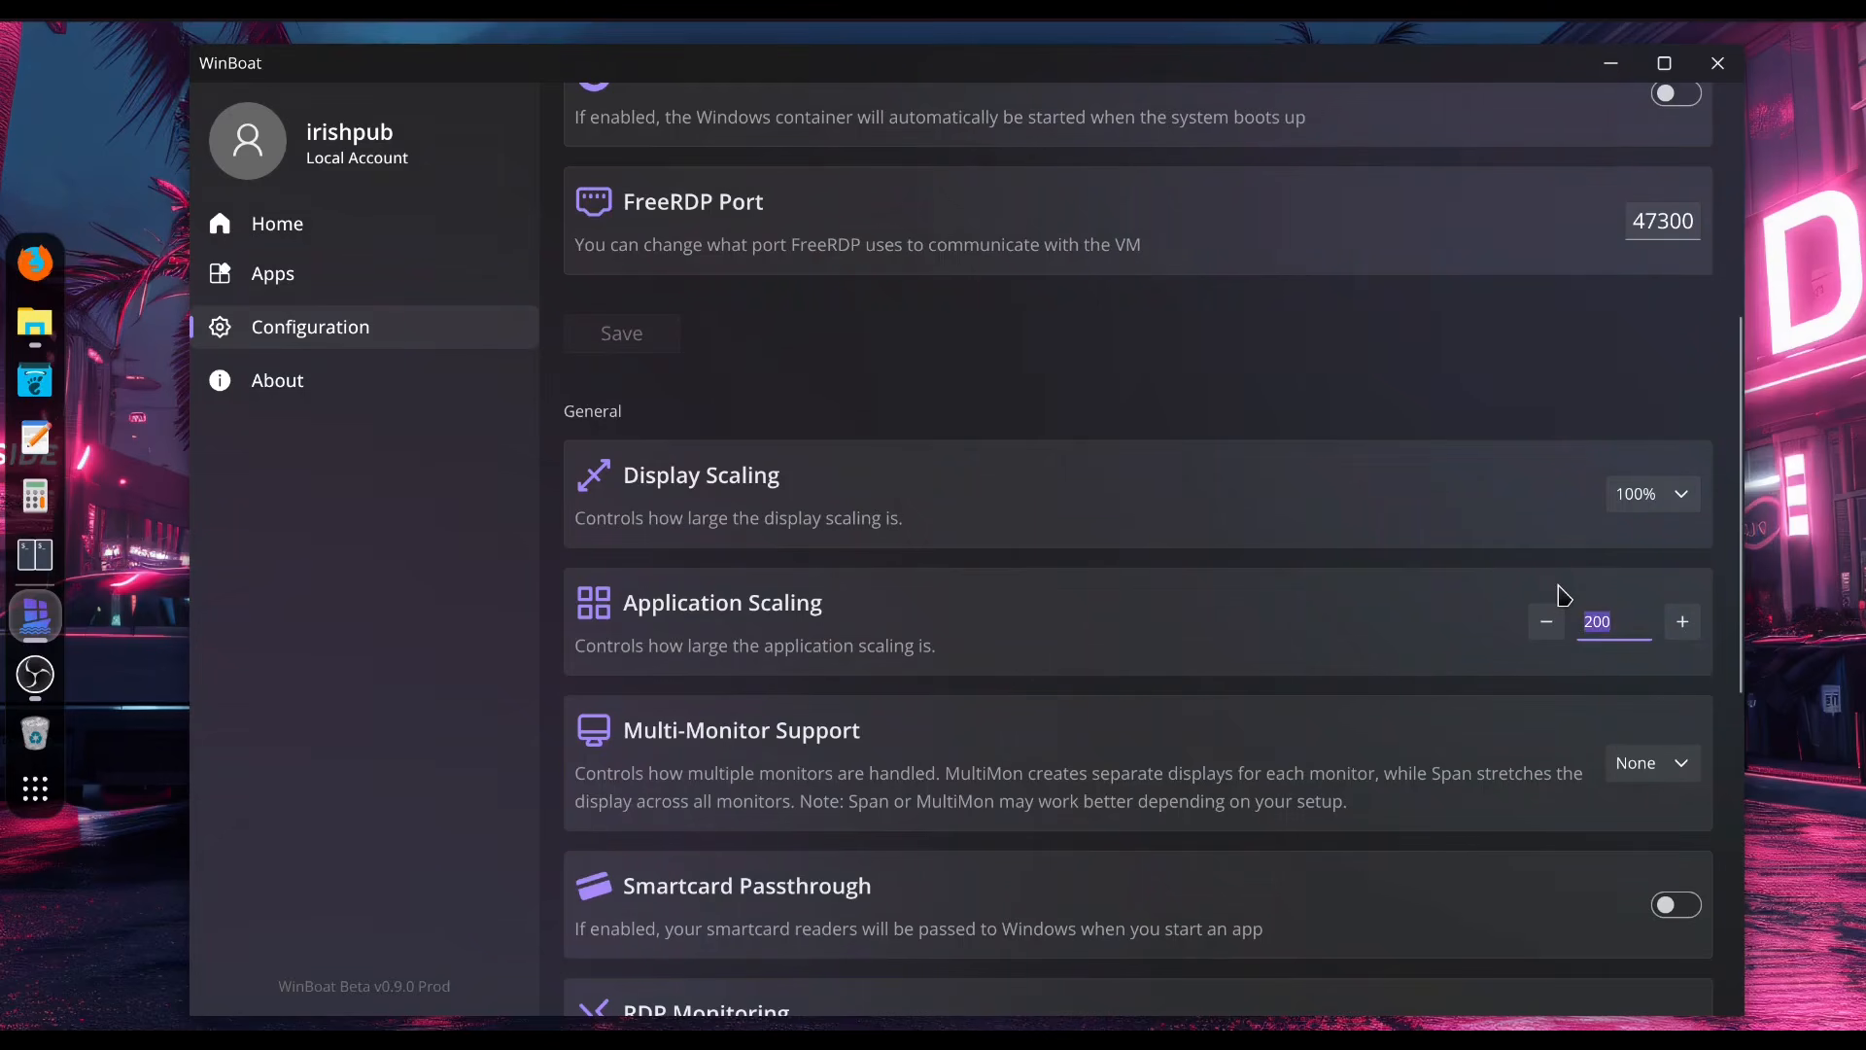
pyautogui.click(1465, 639)
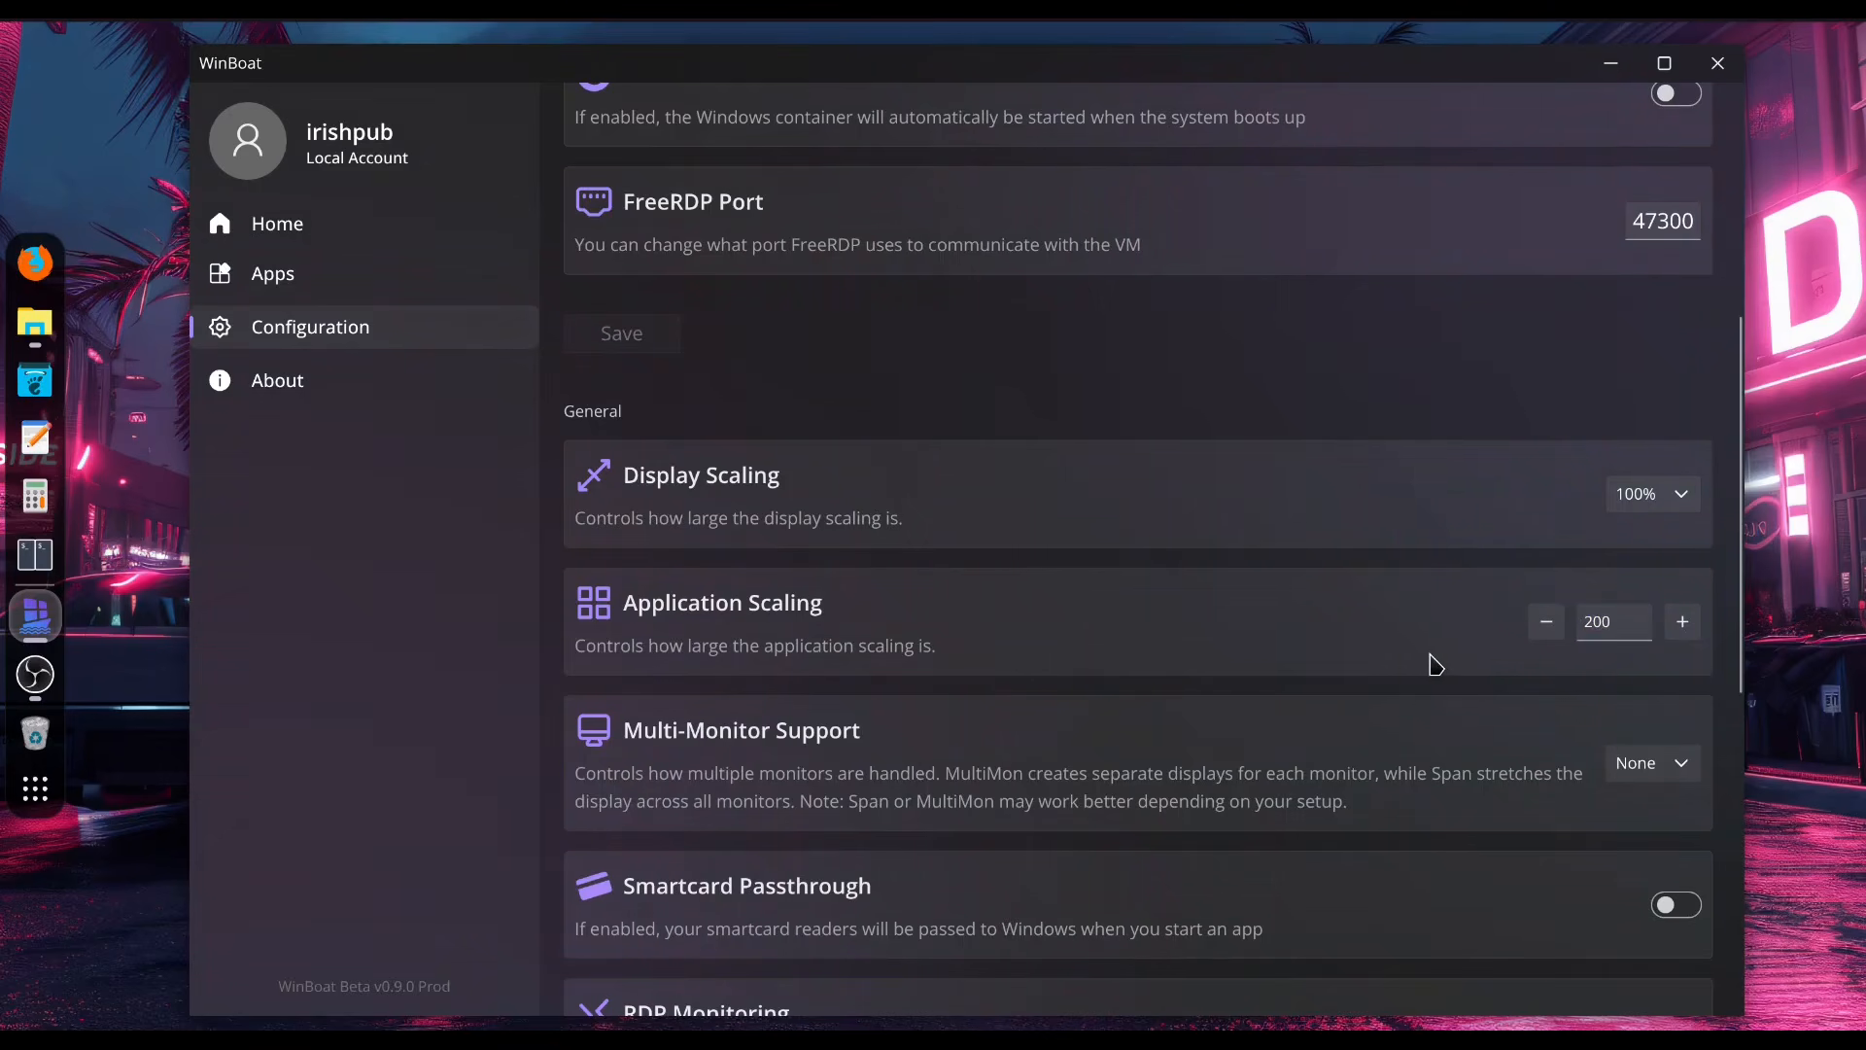
pyautogui.click(1619, 623)
# Step: Look over the WinBoat app list and recheck the configuration settings
pyautogui.click(317, 286)
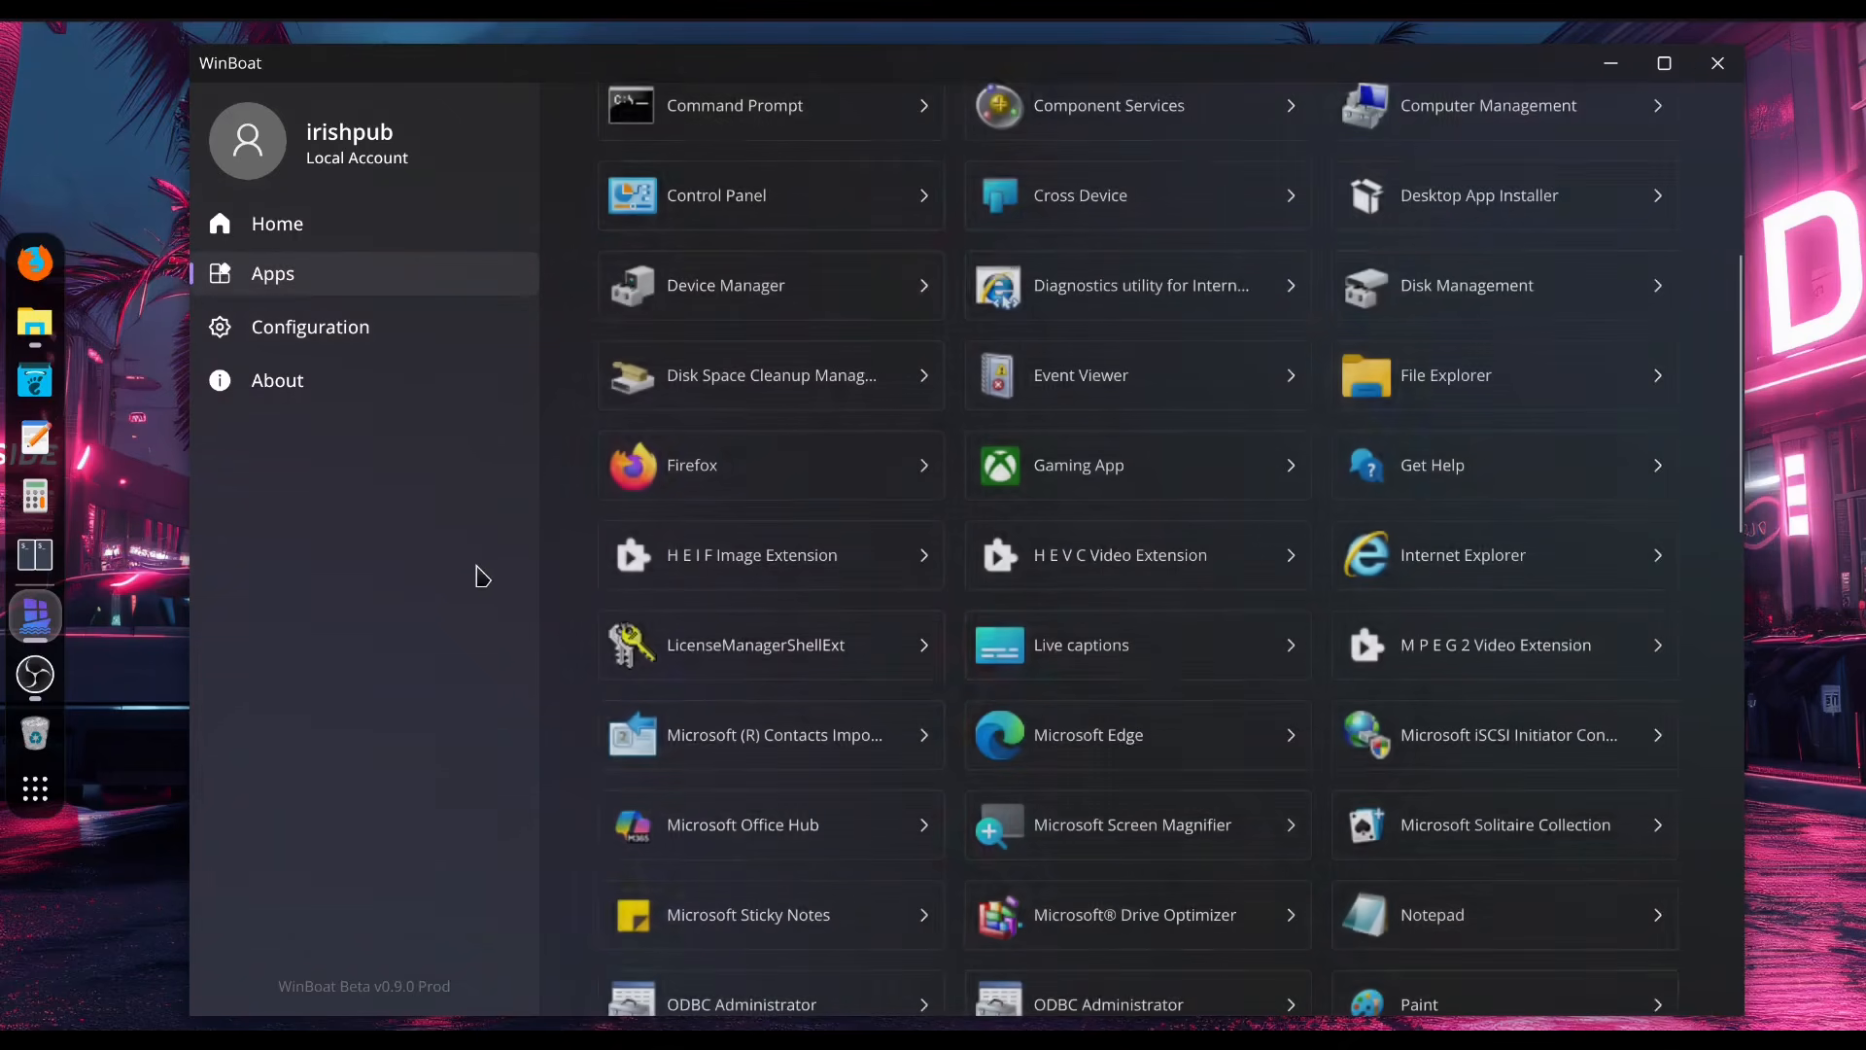
pyautogui.scroll(4, 838, 459)
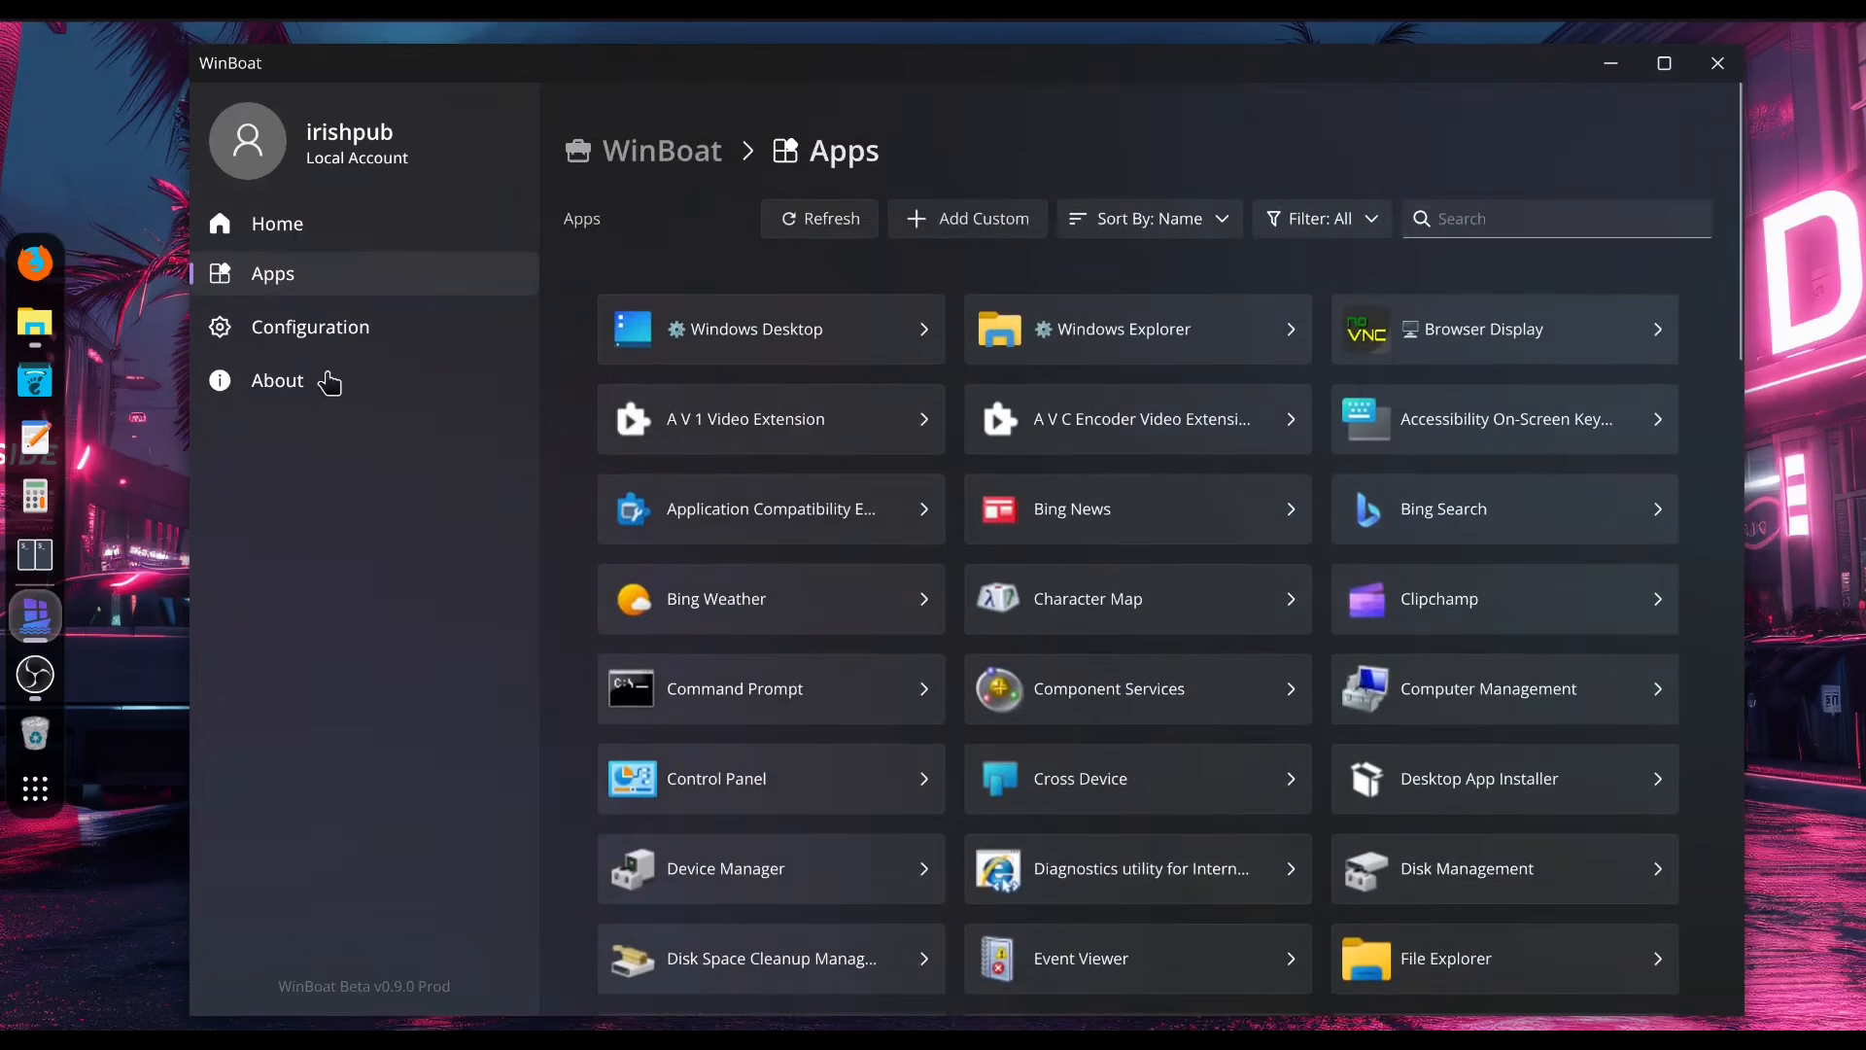
pyautogui.click(284, 332)
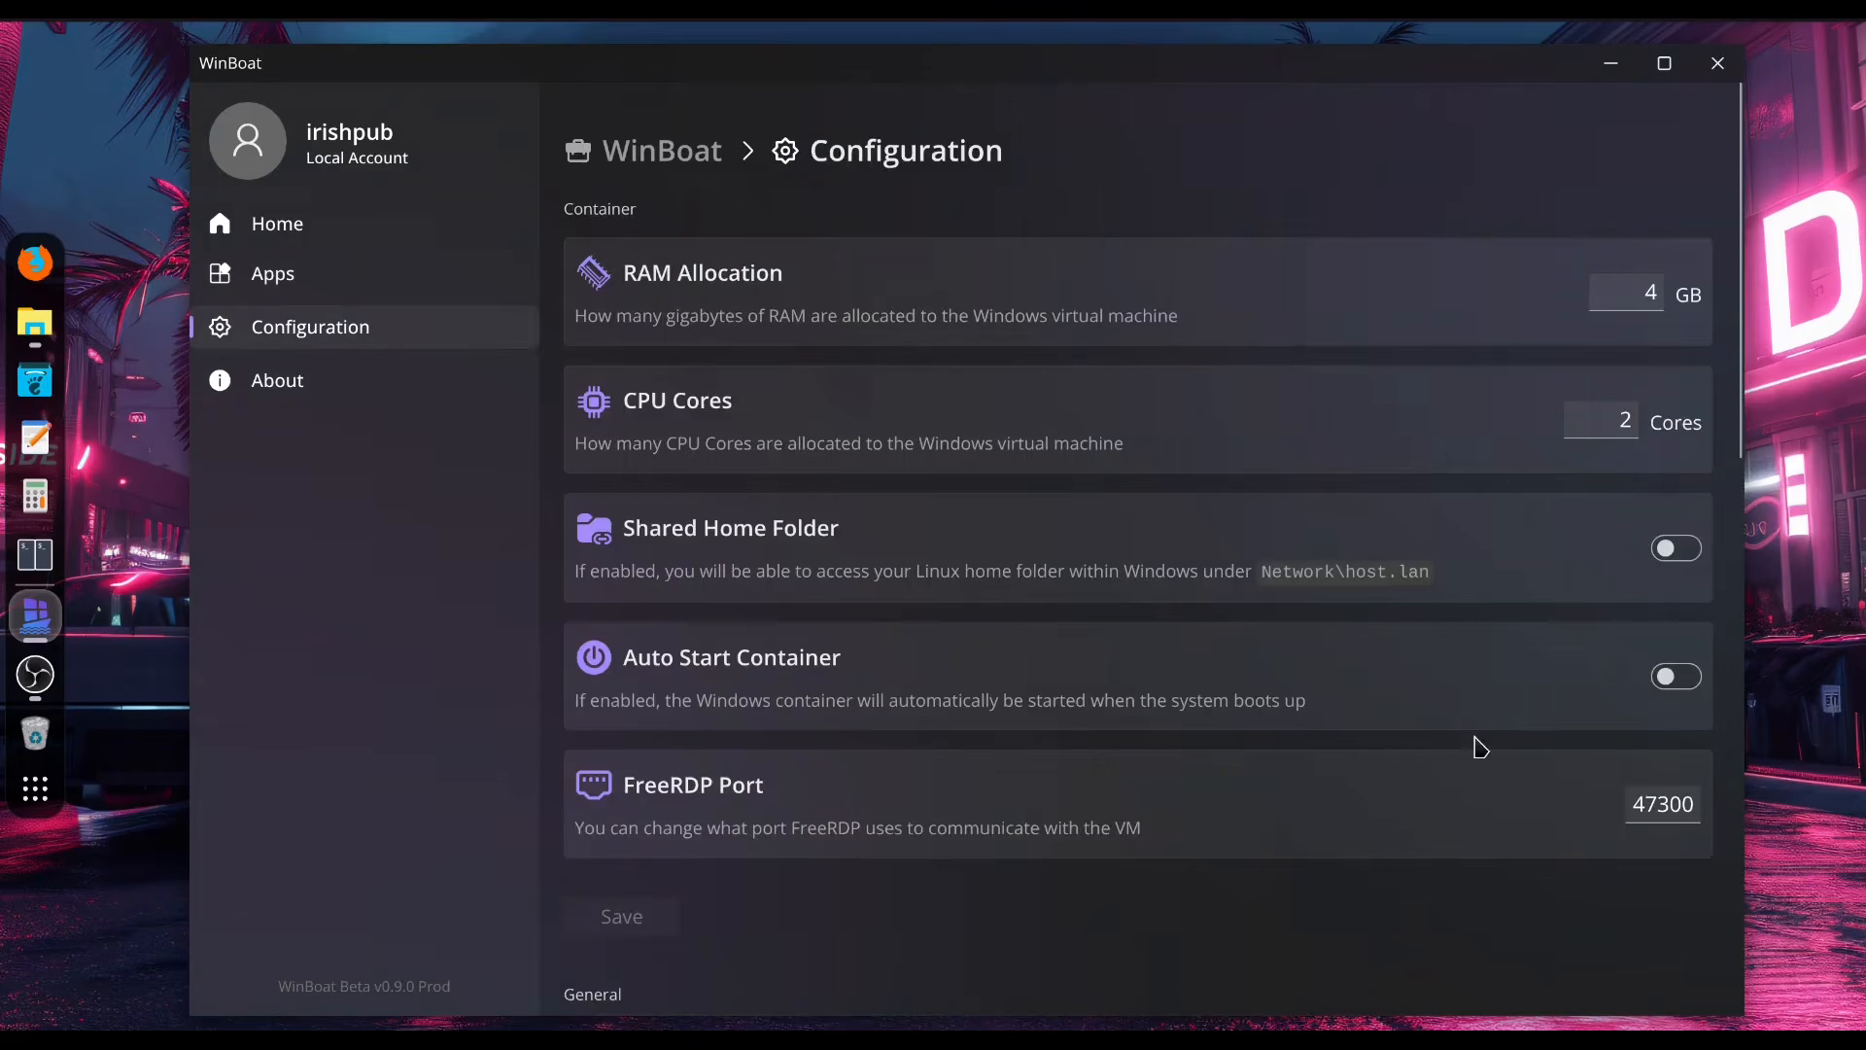
pyautogui.scroll(-6, 1458, 742)
pyautogui.scroll(6, 1418, 505)
# Step: Search the WinBoat apps for "fire", launch Firefox, and dismiss the OneDrive backup and taskbar pin notifications
pyautogui.click(297, 273)
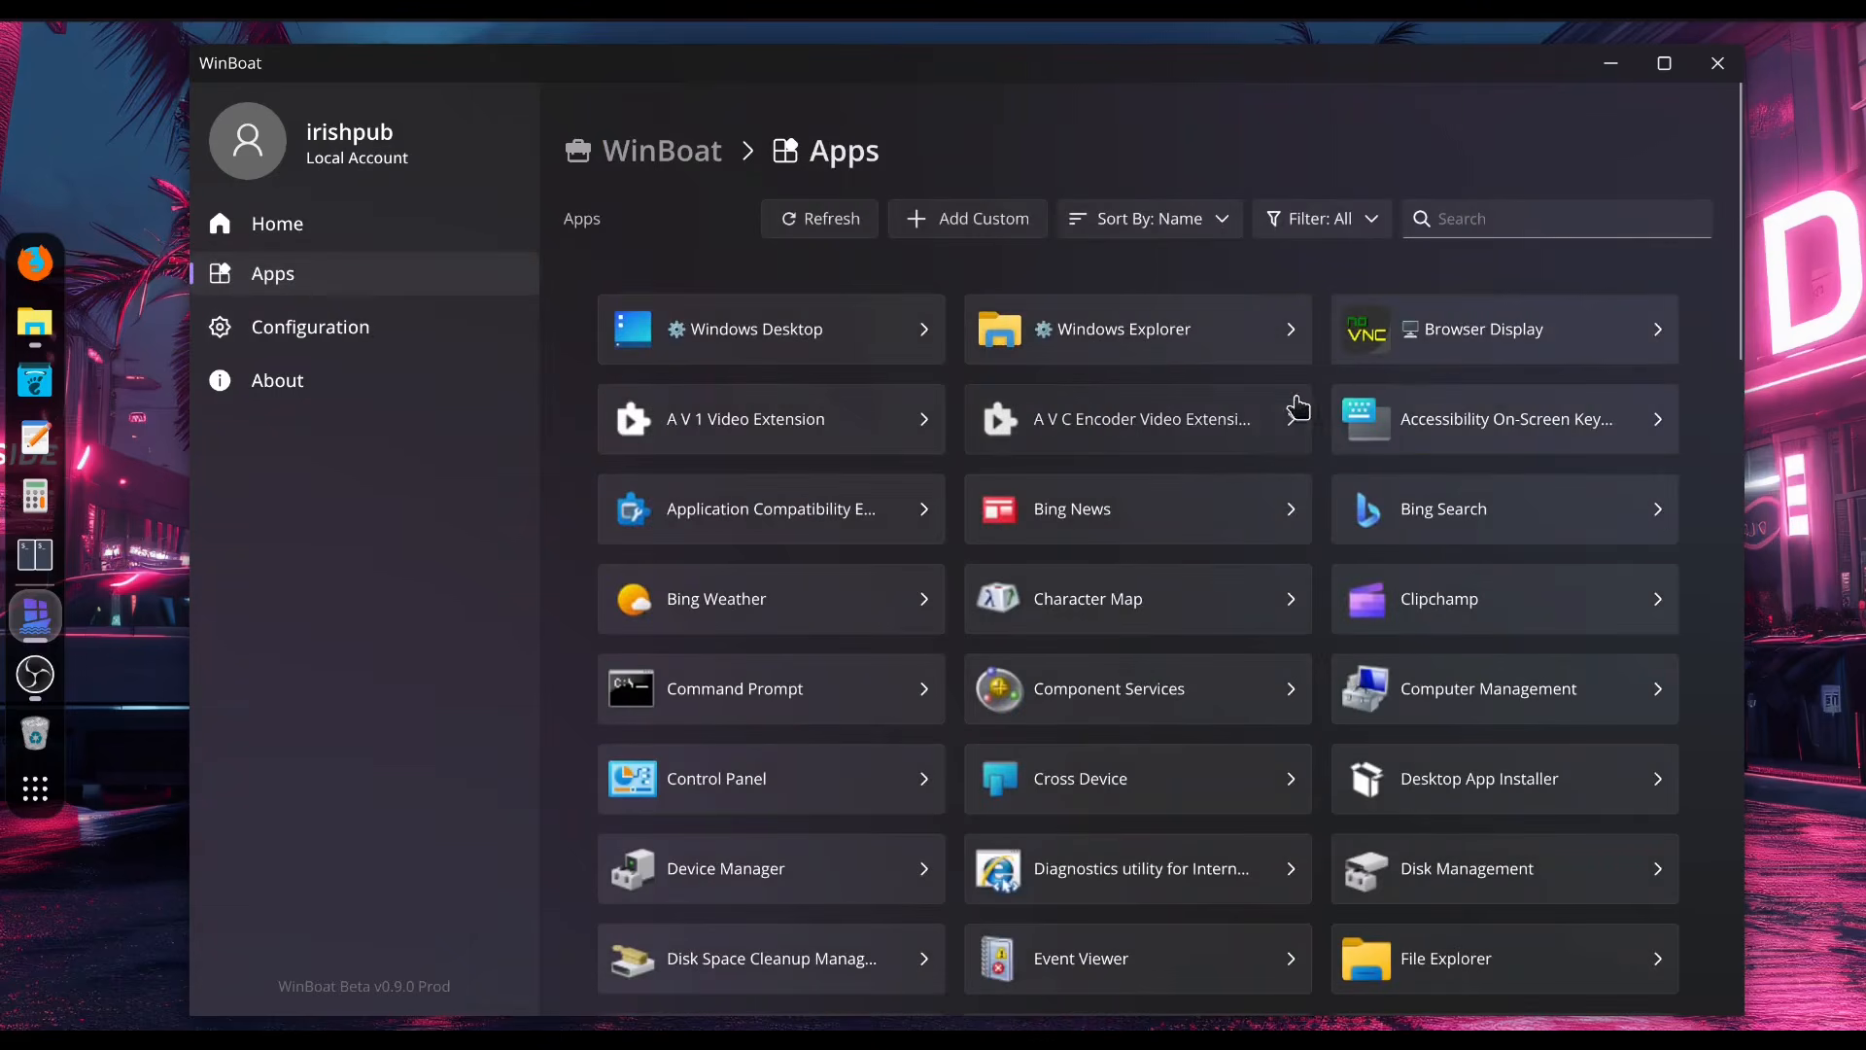
pyautogui.click(1503, 219)
pyautogui.write('fire')
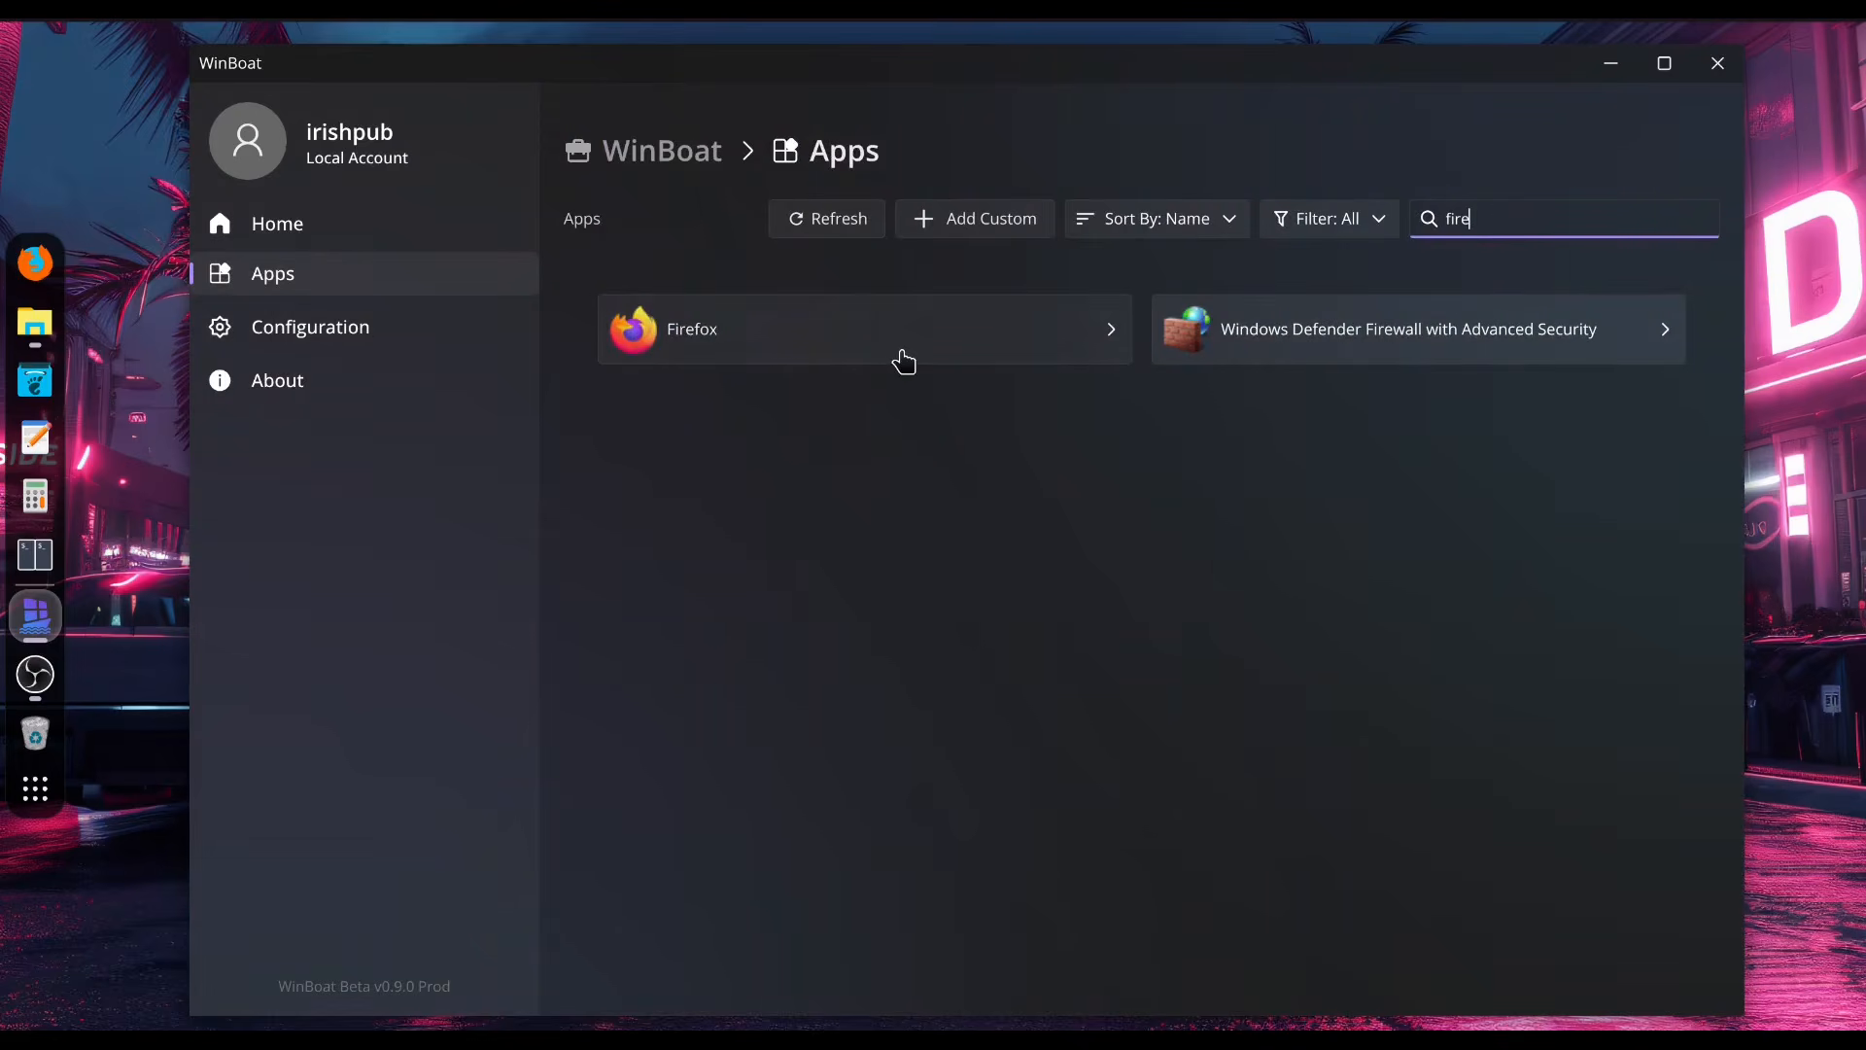
pyautogui.click(904, 361)
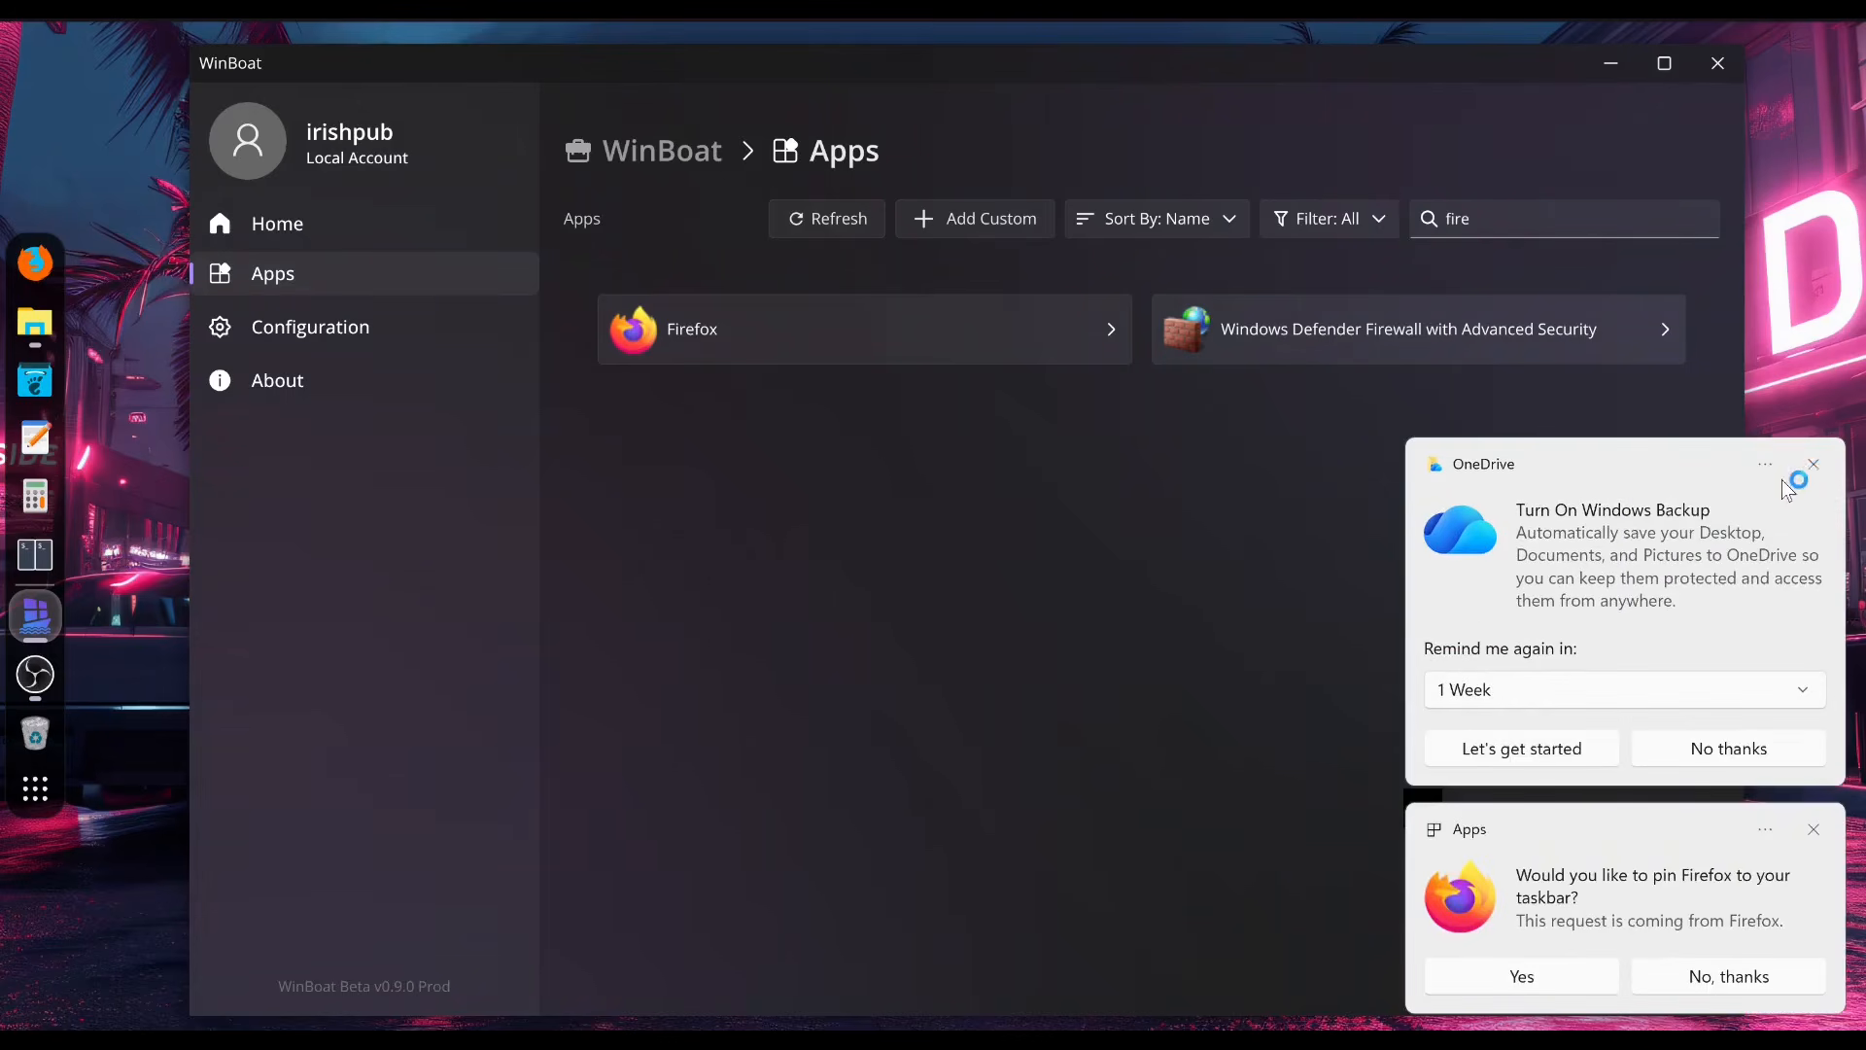
pyautogui.click(1813, 466)
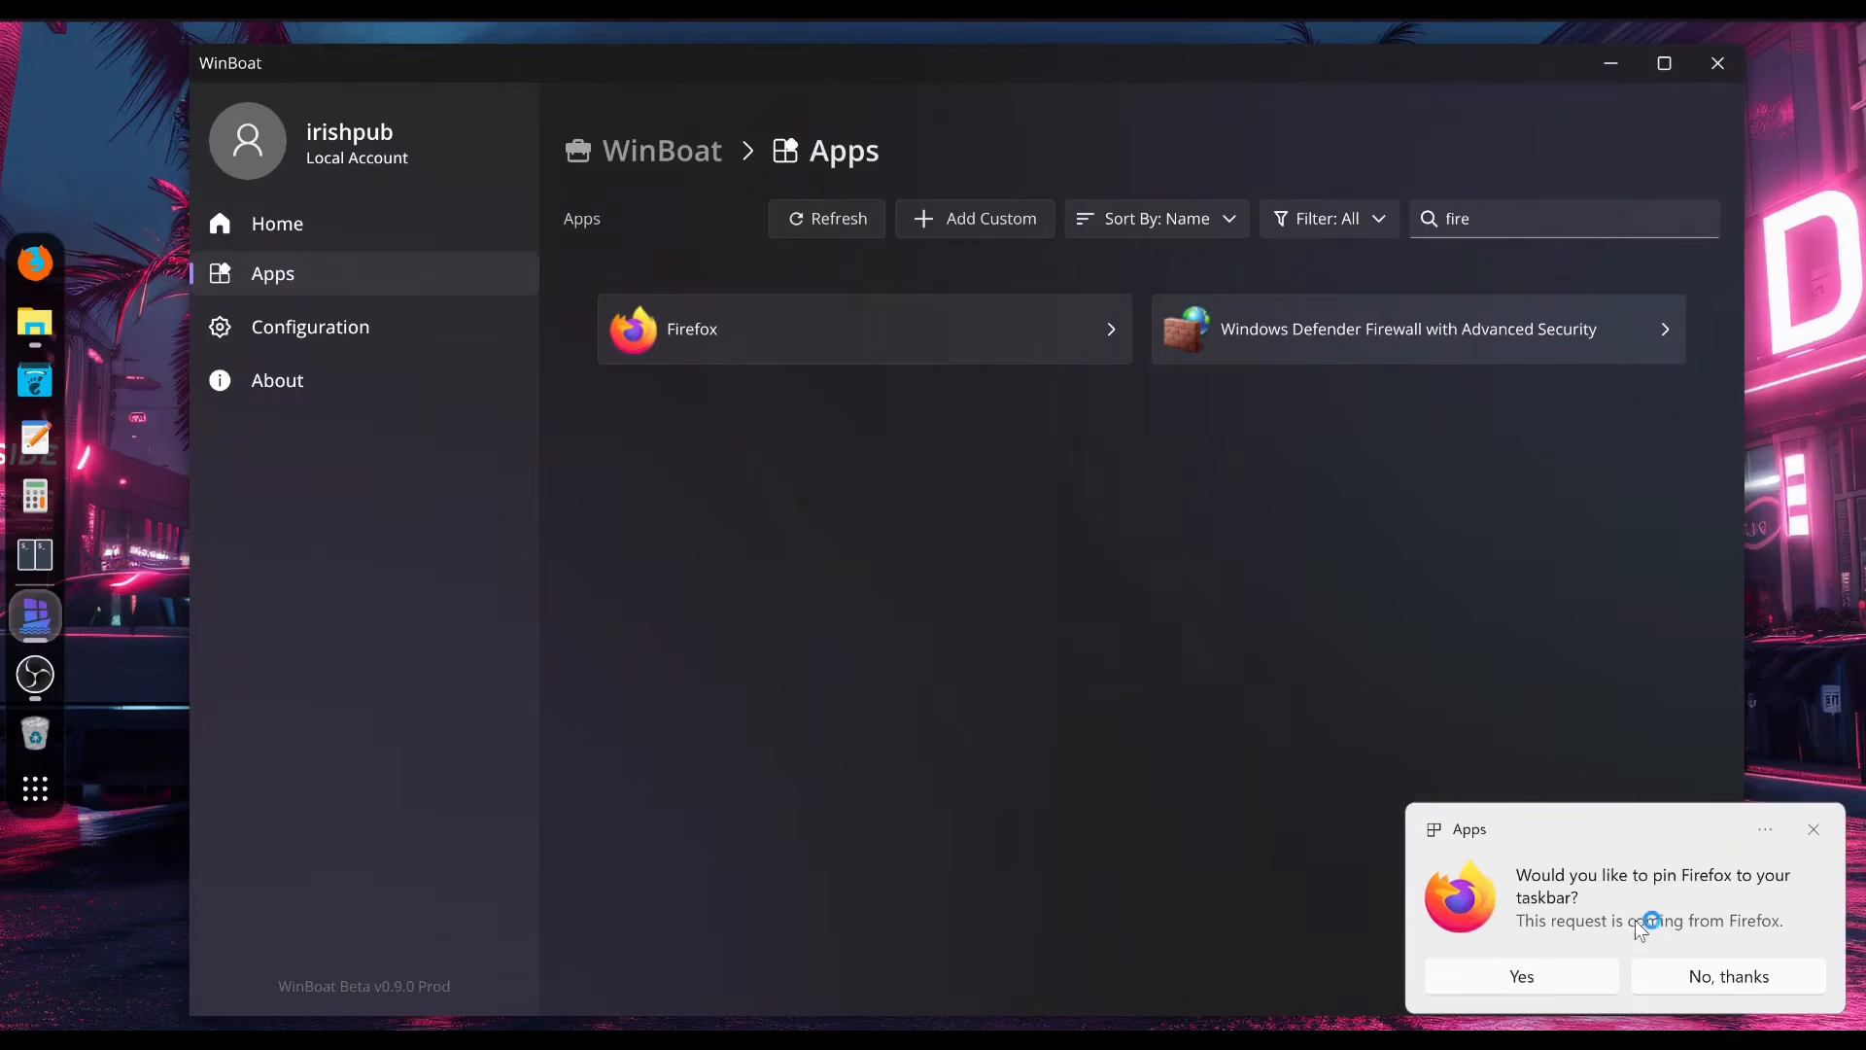
pyautogui.click(1732, 982)
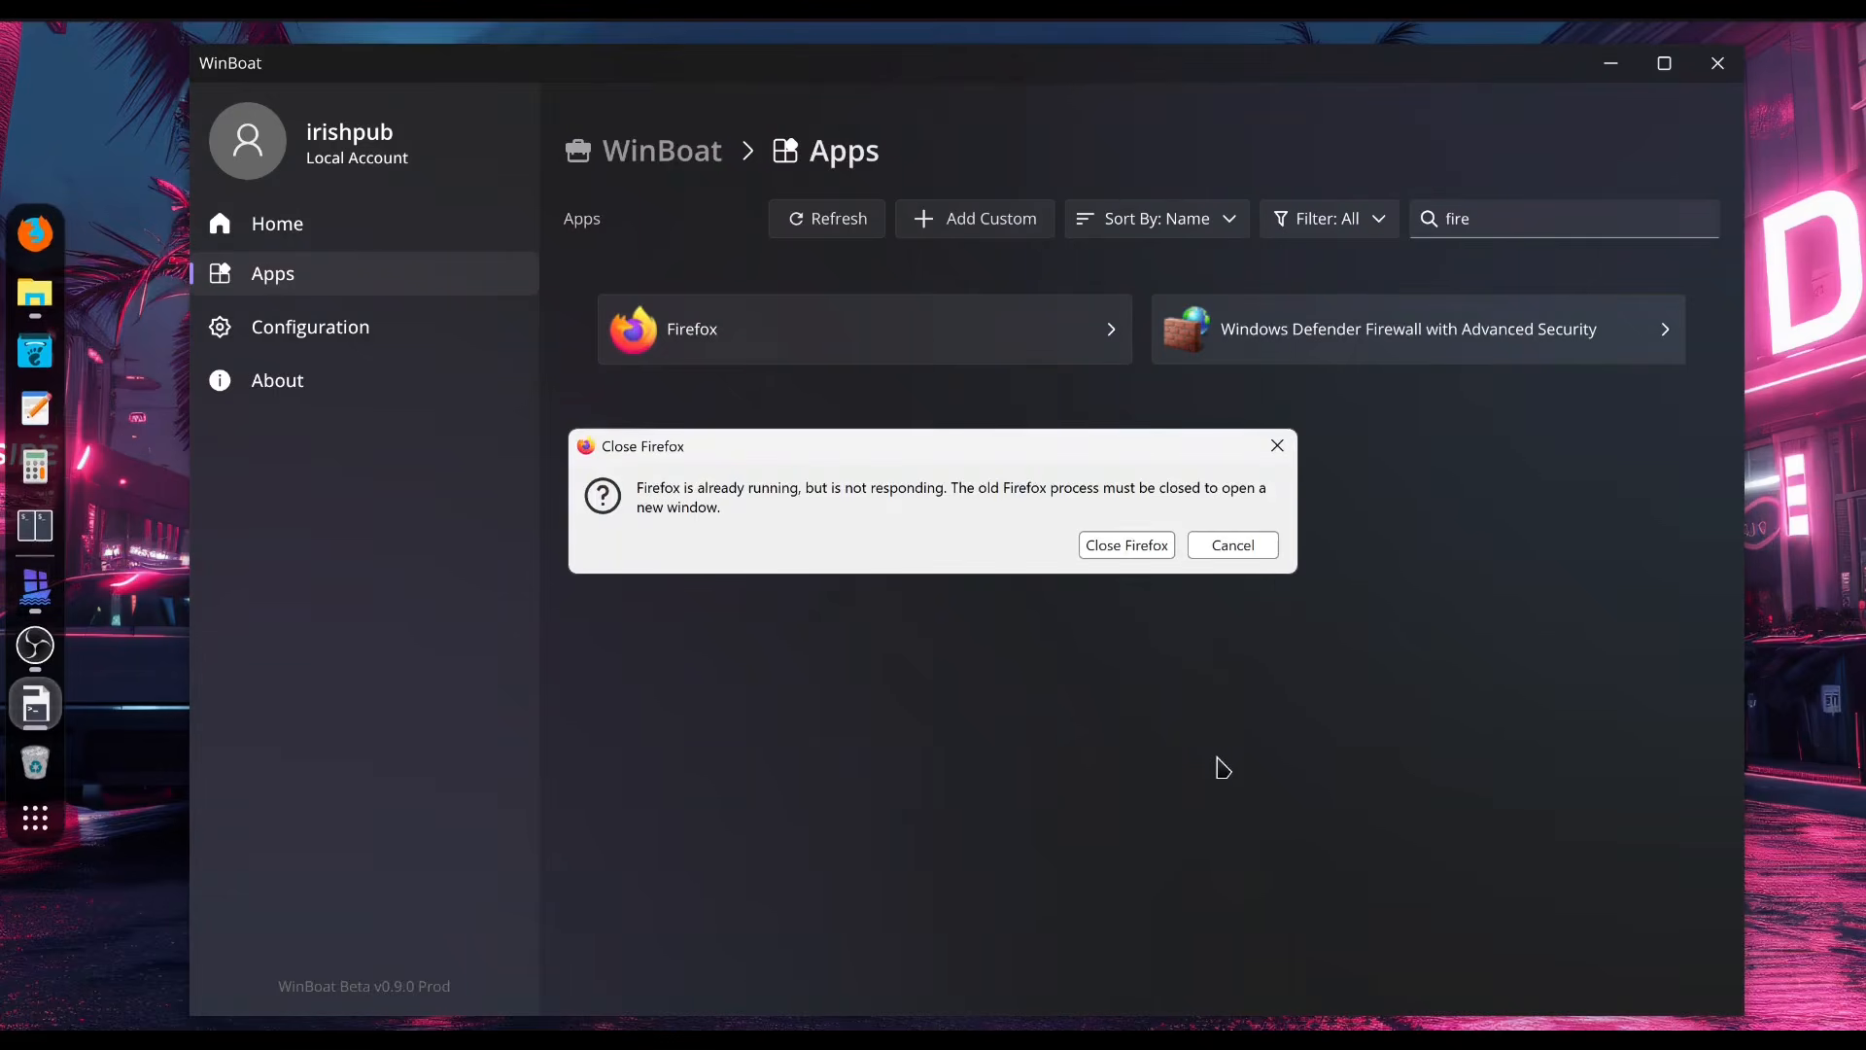
# Step: Close the unresponsive Firefox process, relaunch Firefox from WinBoat, and set it as the primary browser
pyautogui.click(1128, 545)
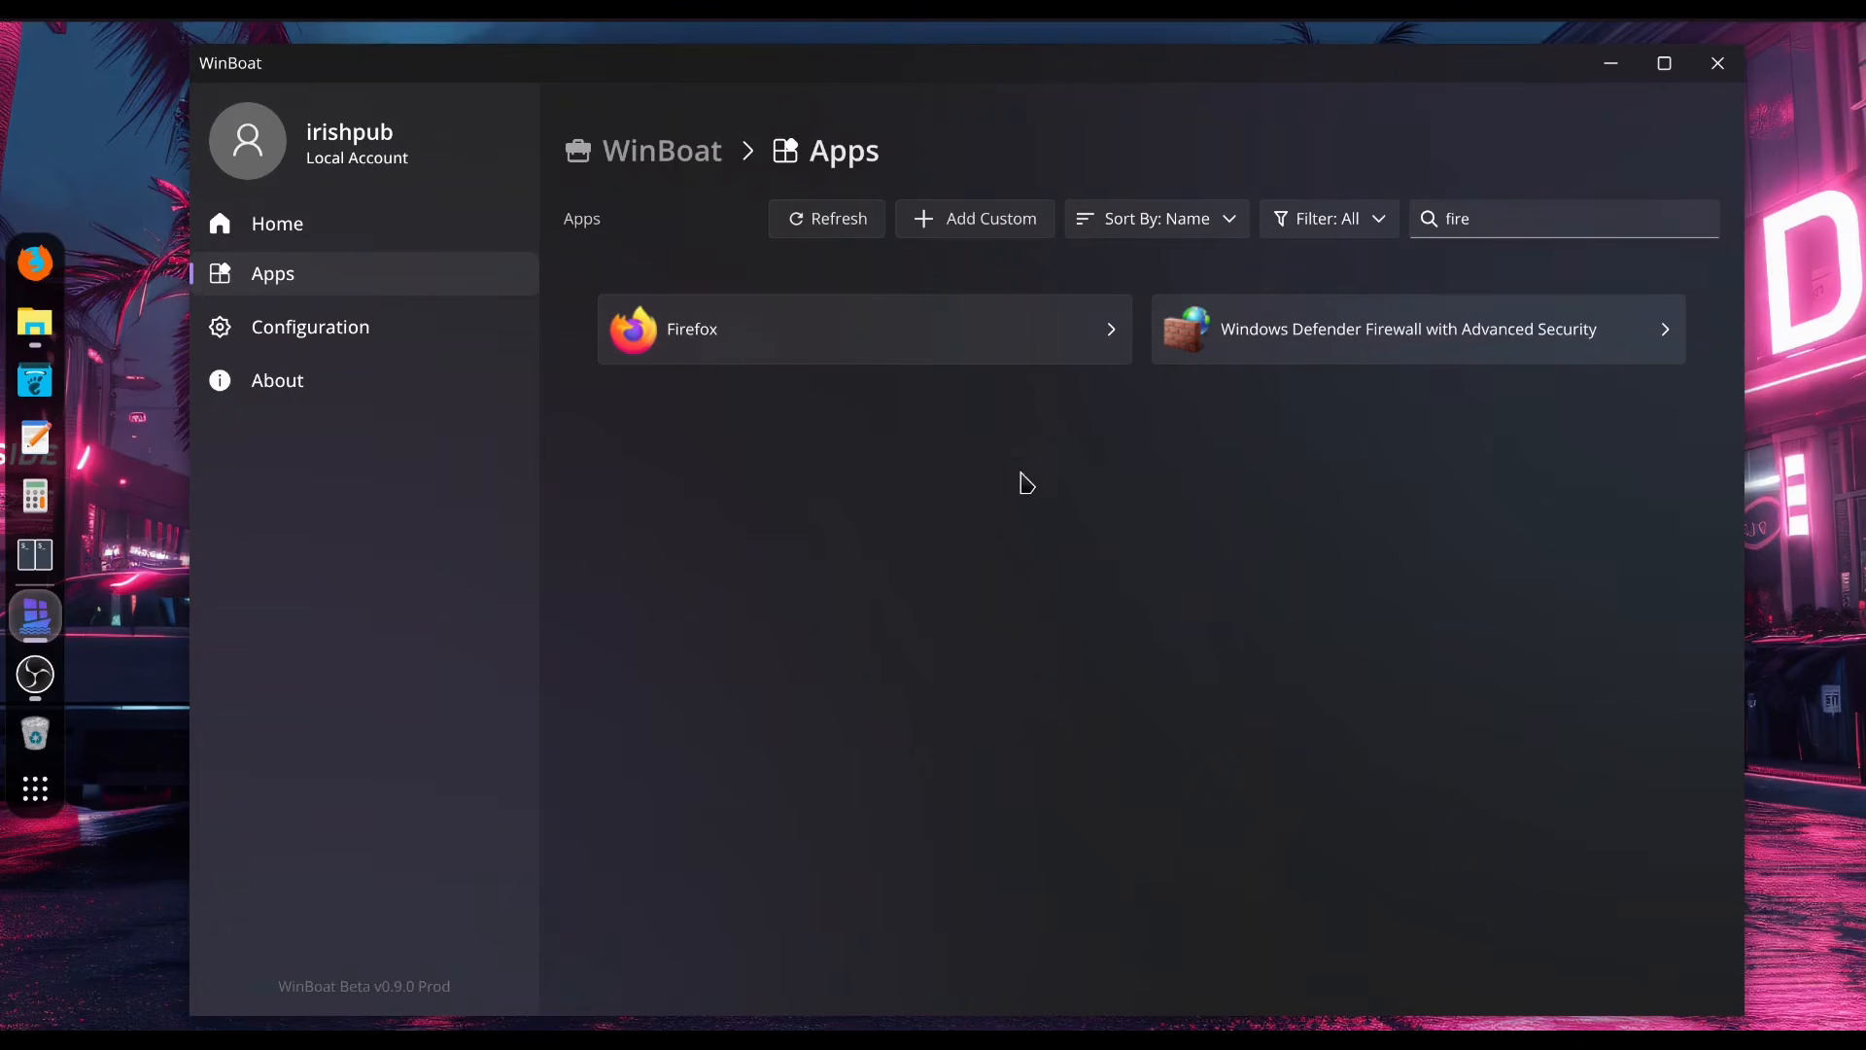
pyautogui.click(1076, 350)
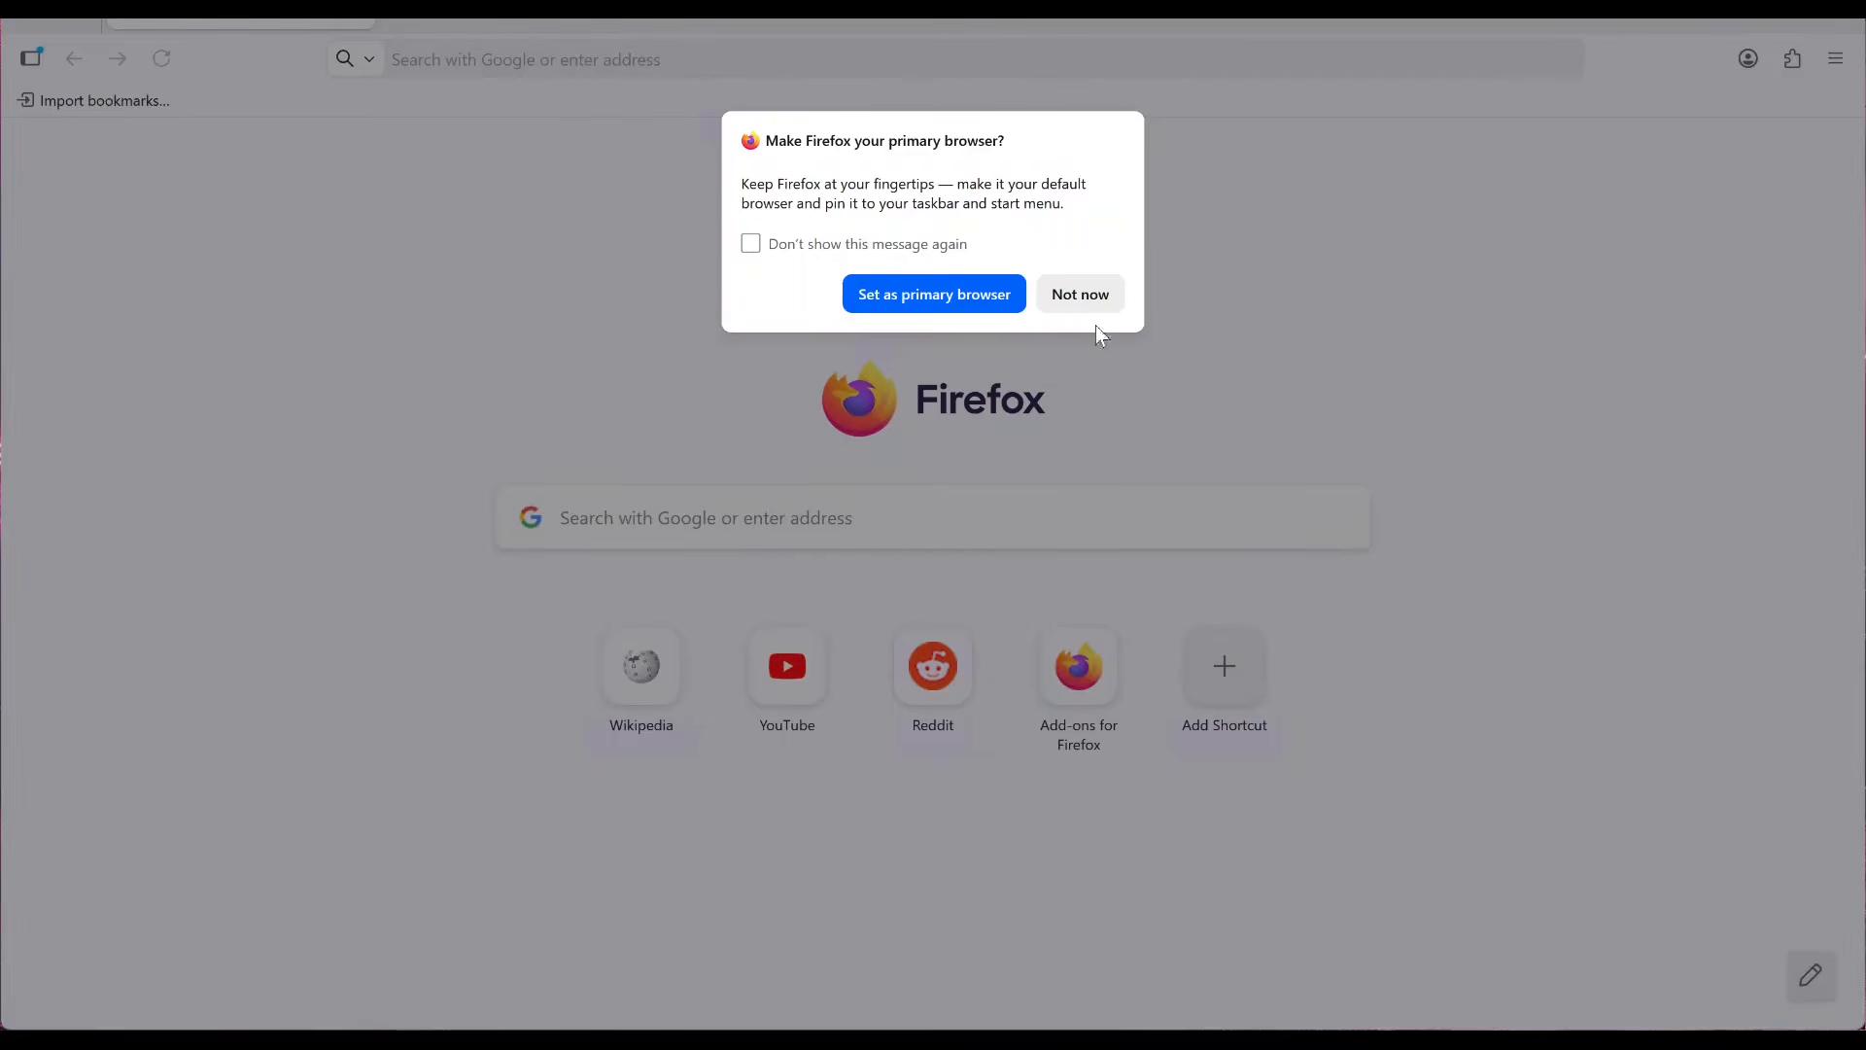
pyautogui.click(963, 291)
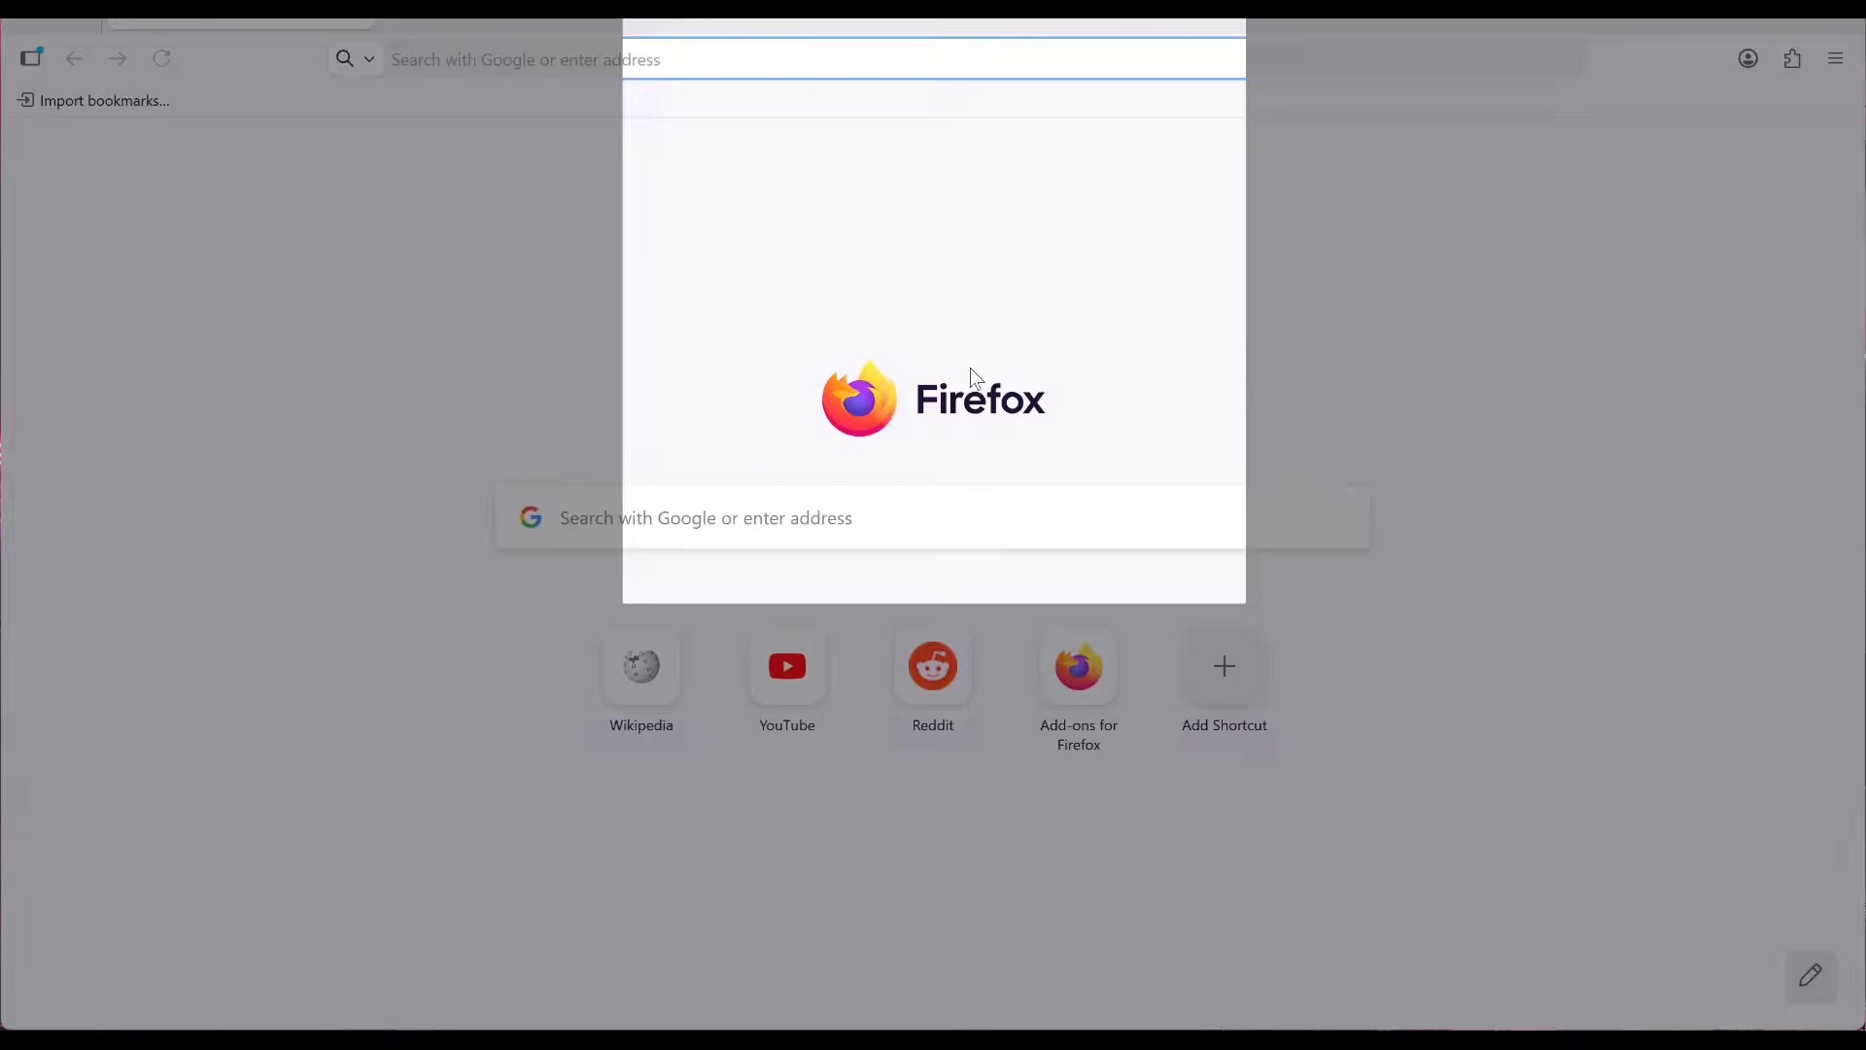
# Step: Load winboat.app in Firefox
pyautogui.click(706, 69)
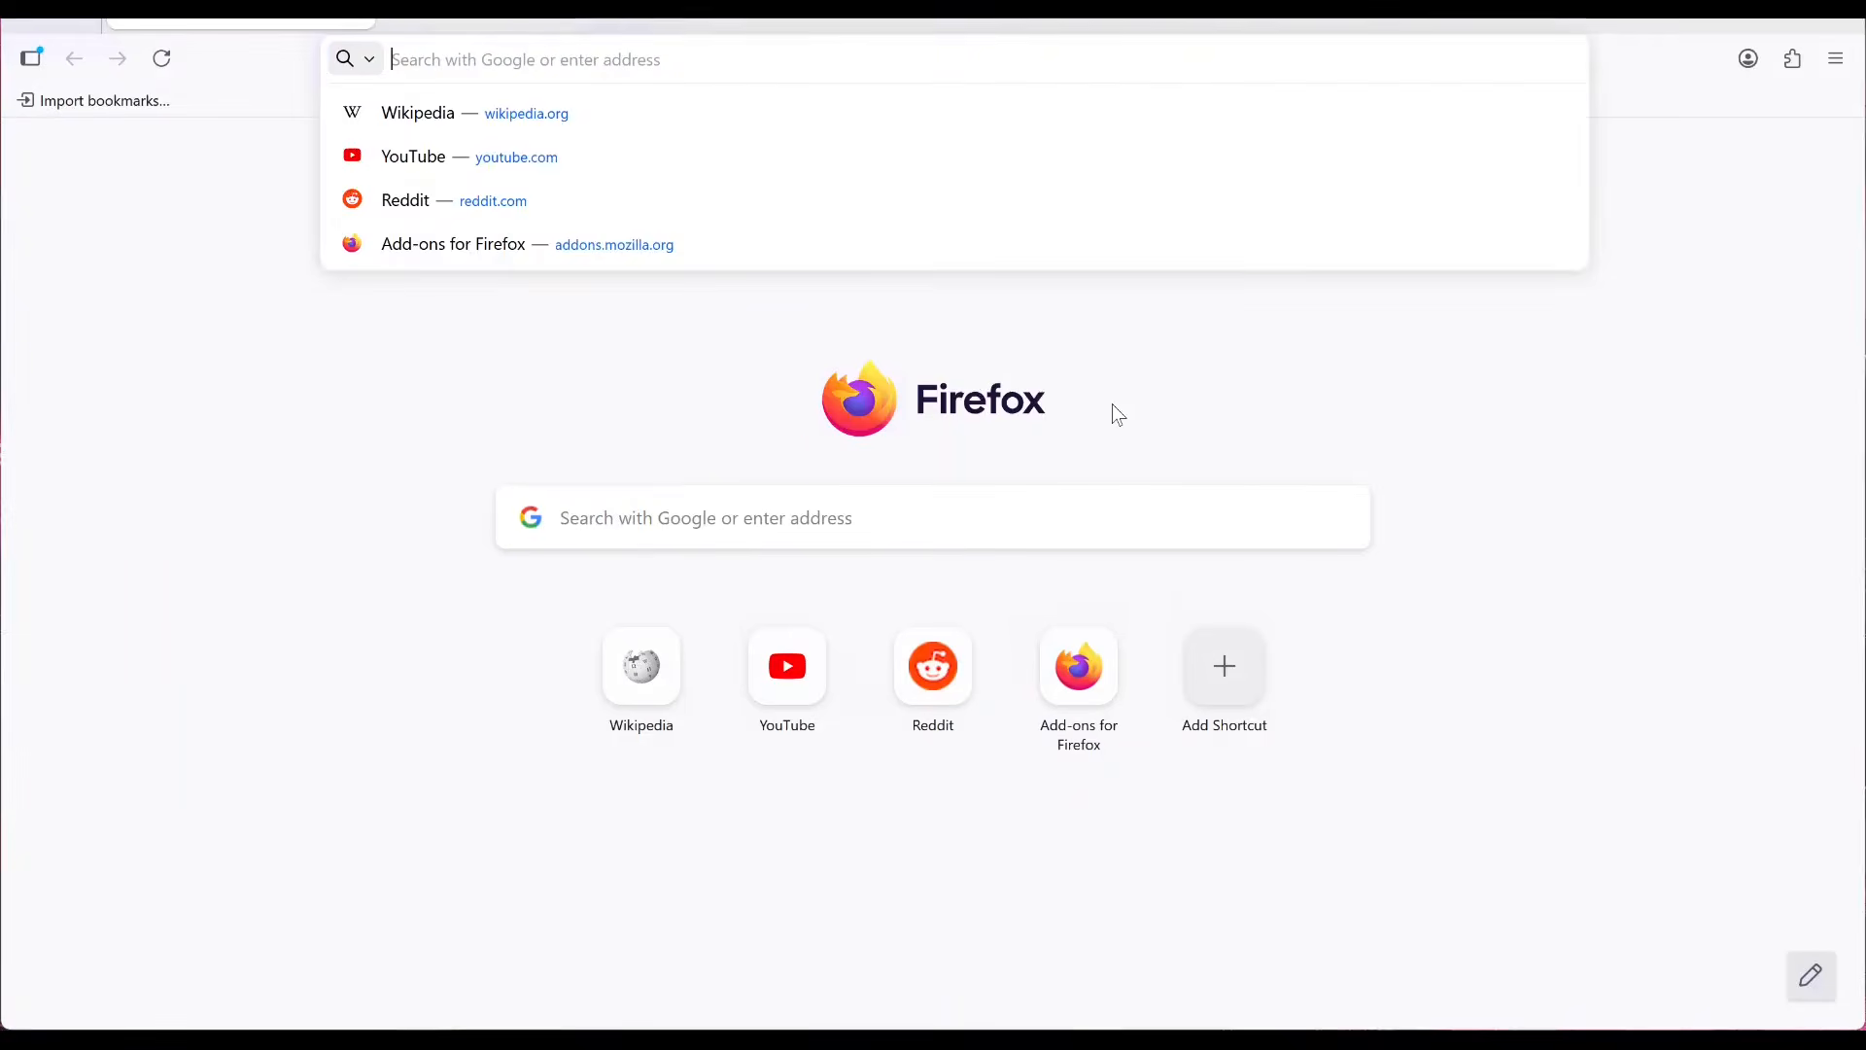
pyautogui.write('w')
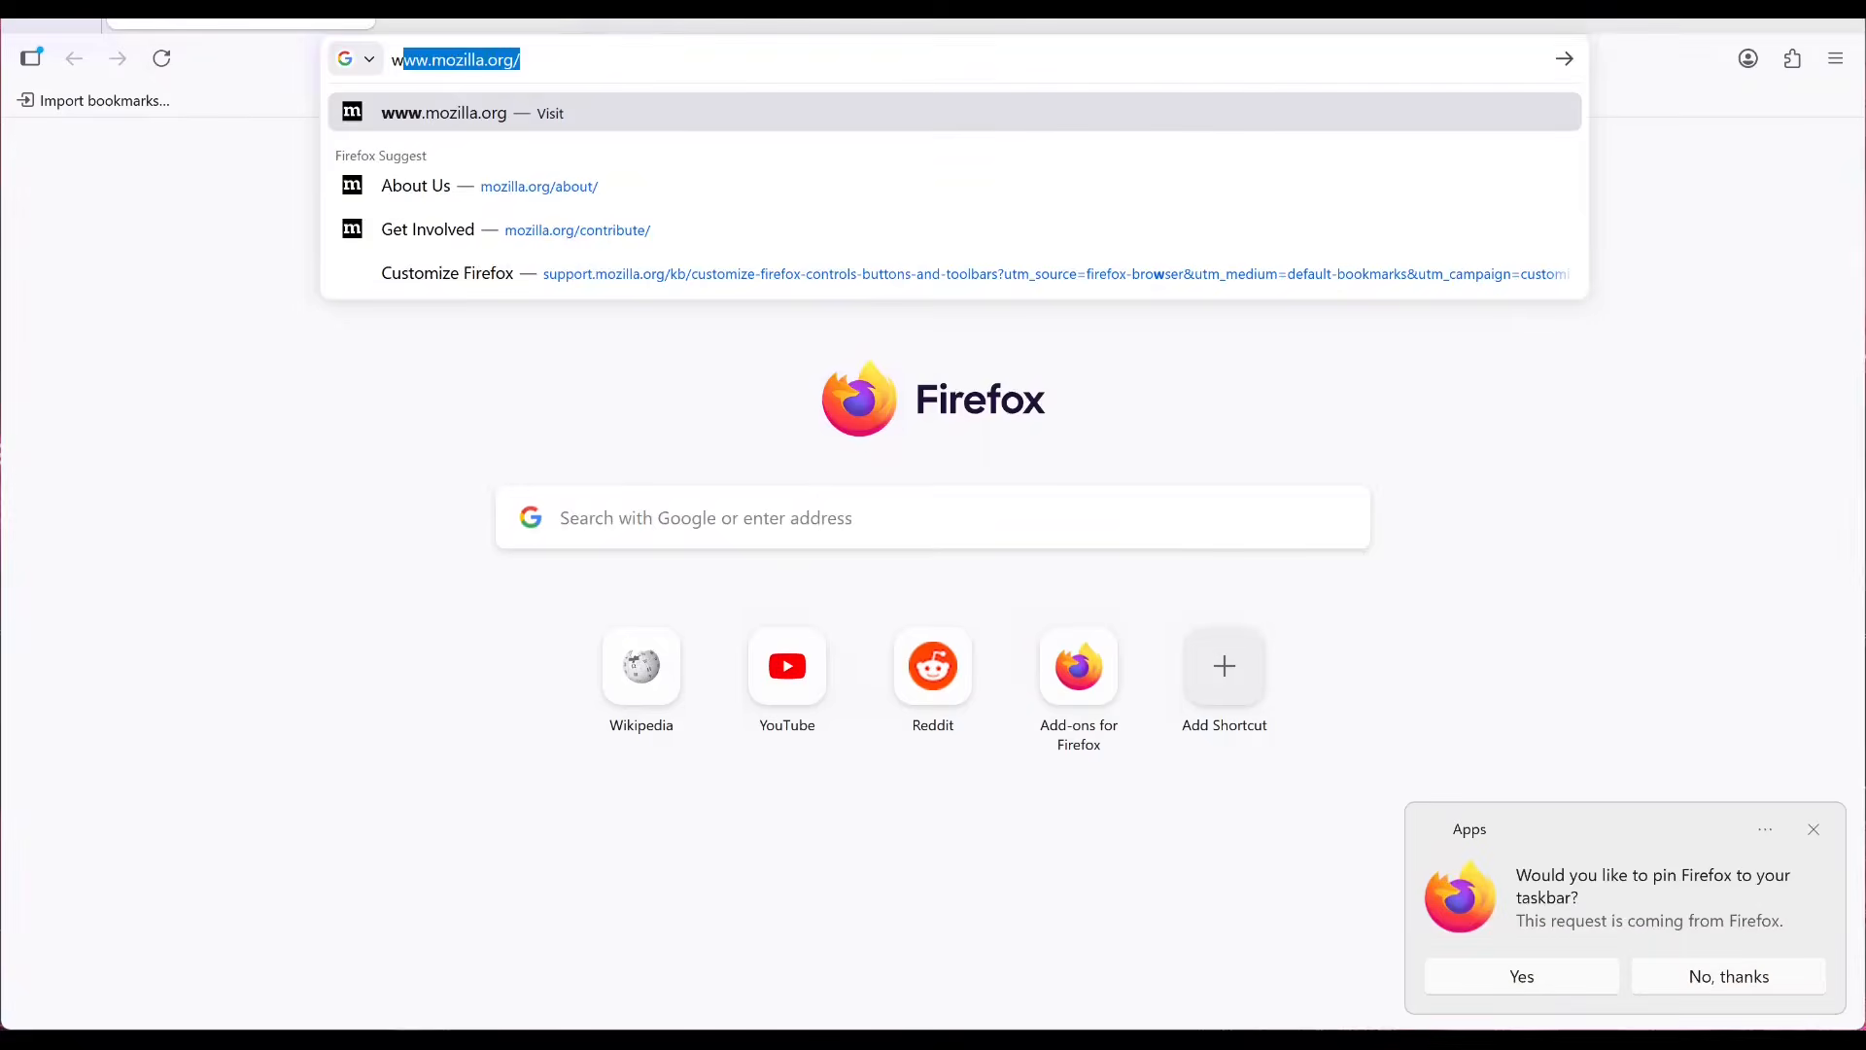
pyautogui.write('inboa.')
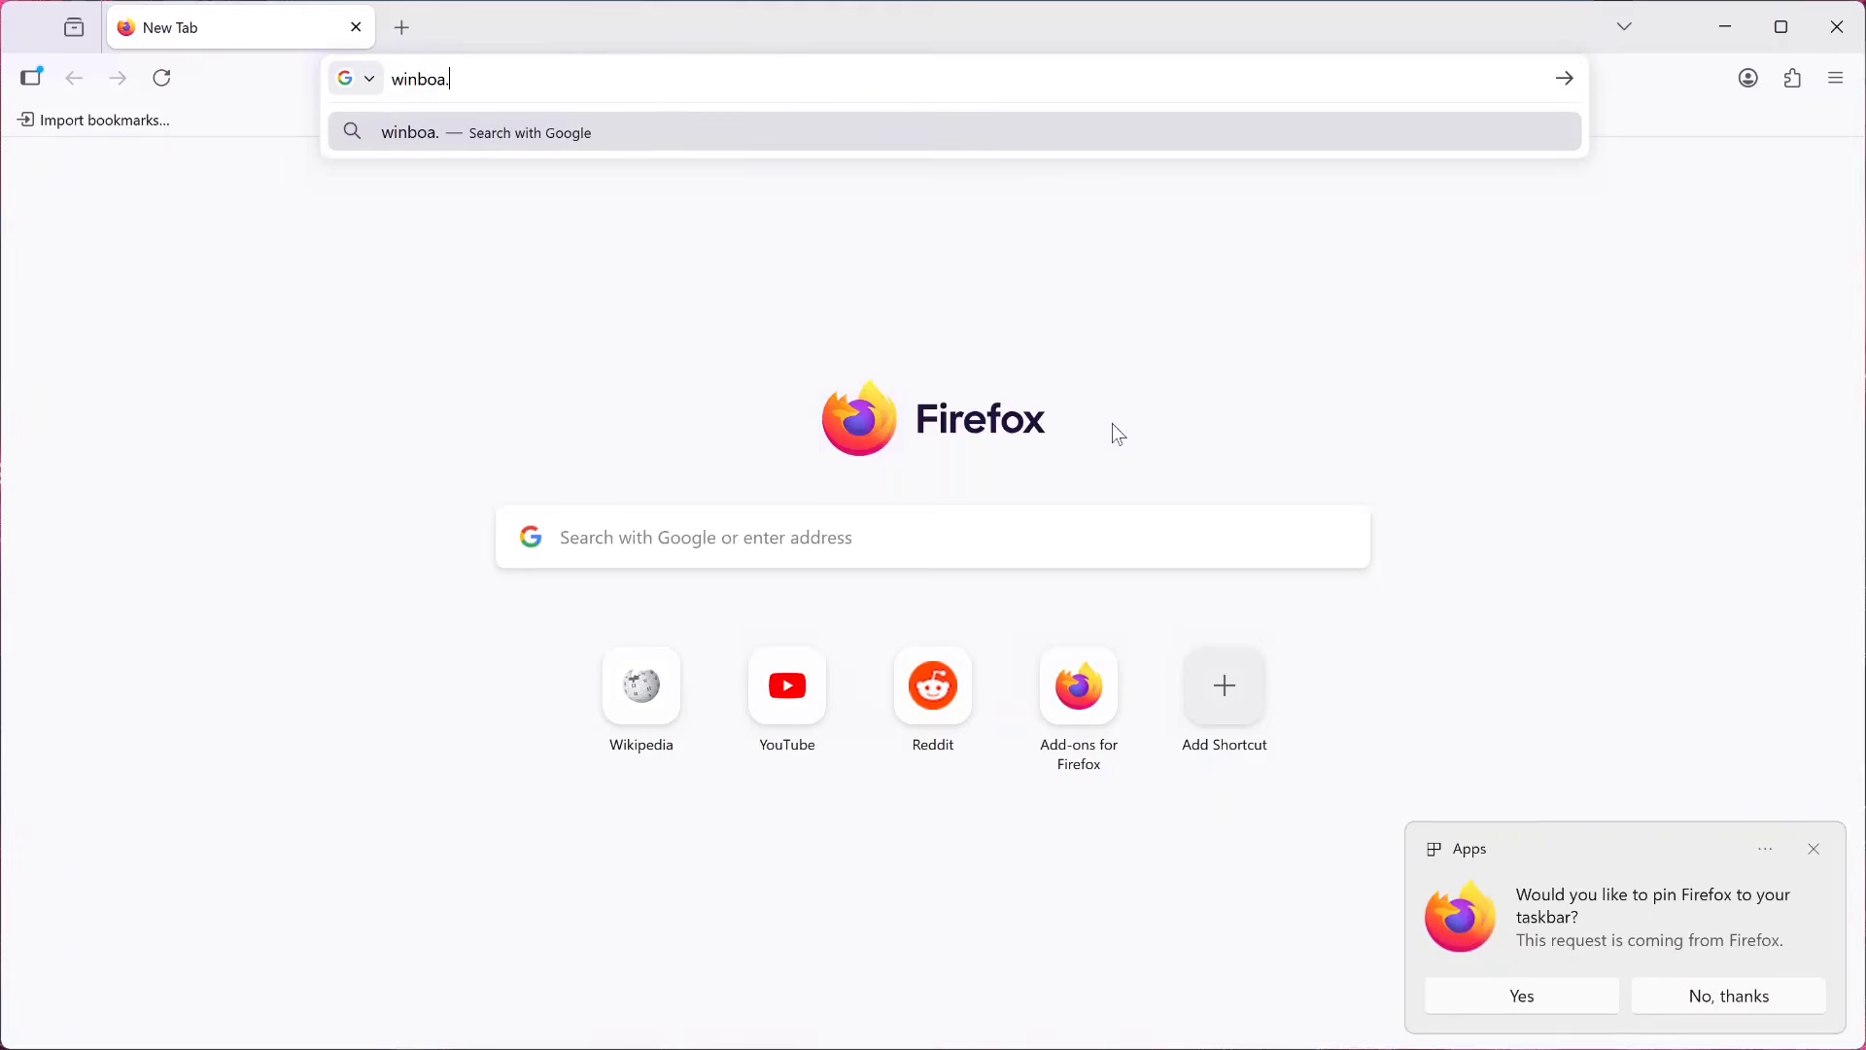
pyautogui.write('app')
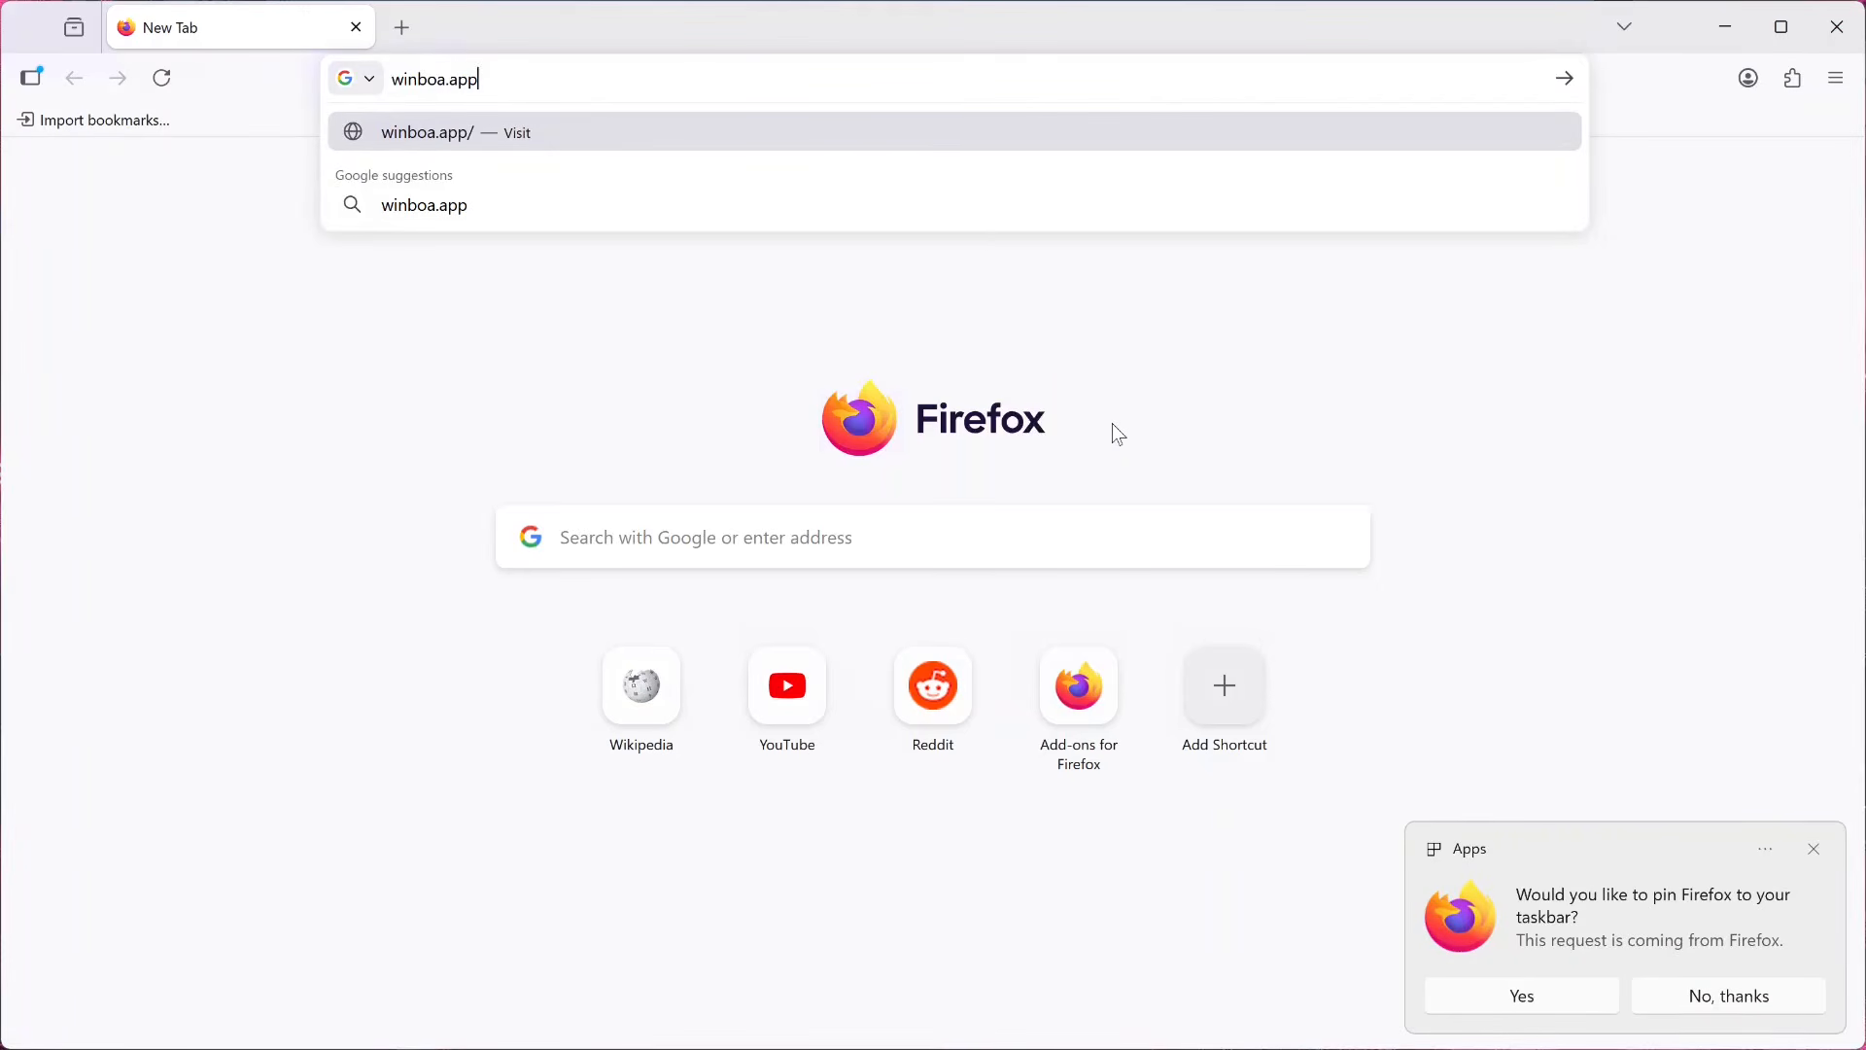
pyautogui.press('Right')
pyautogui.write('t')
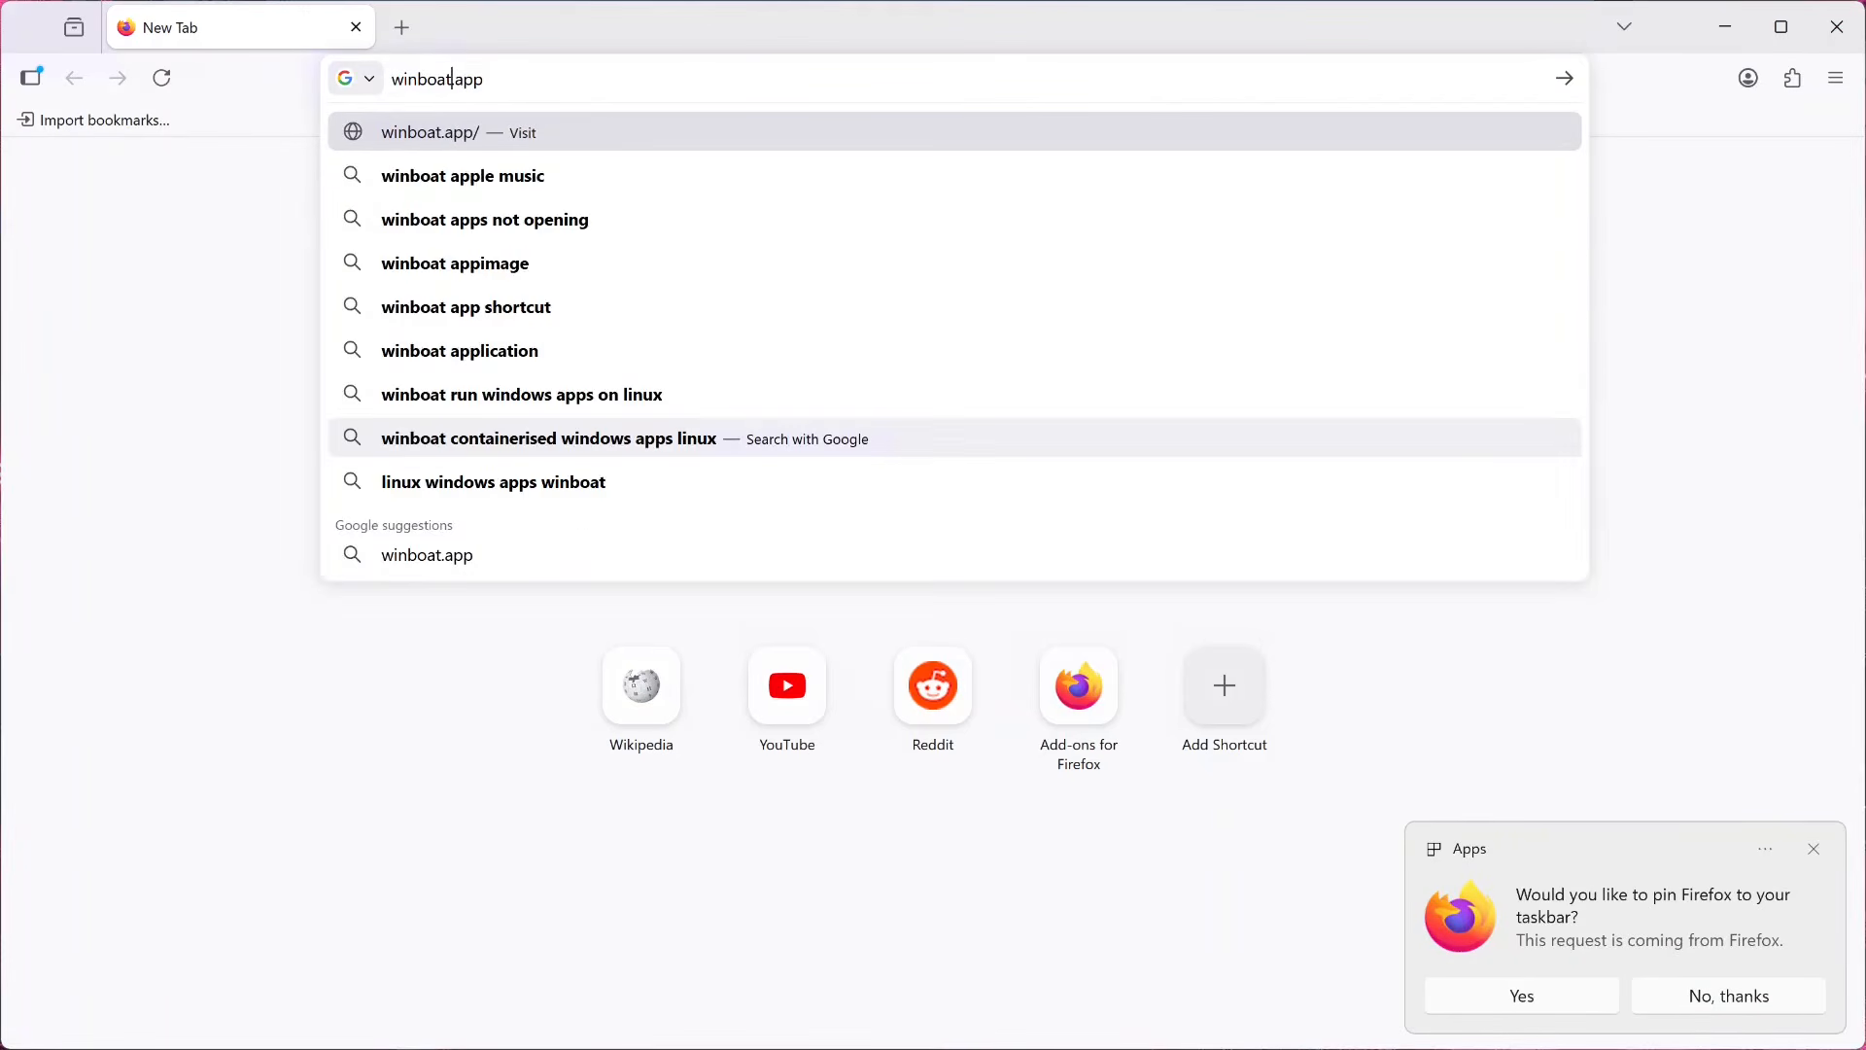
pyautogui.press('Return')
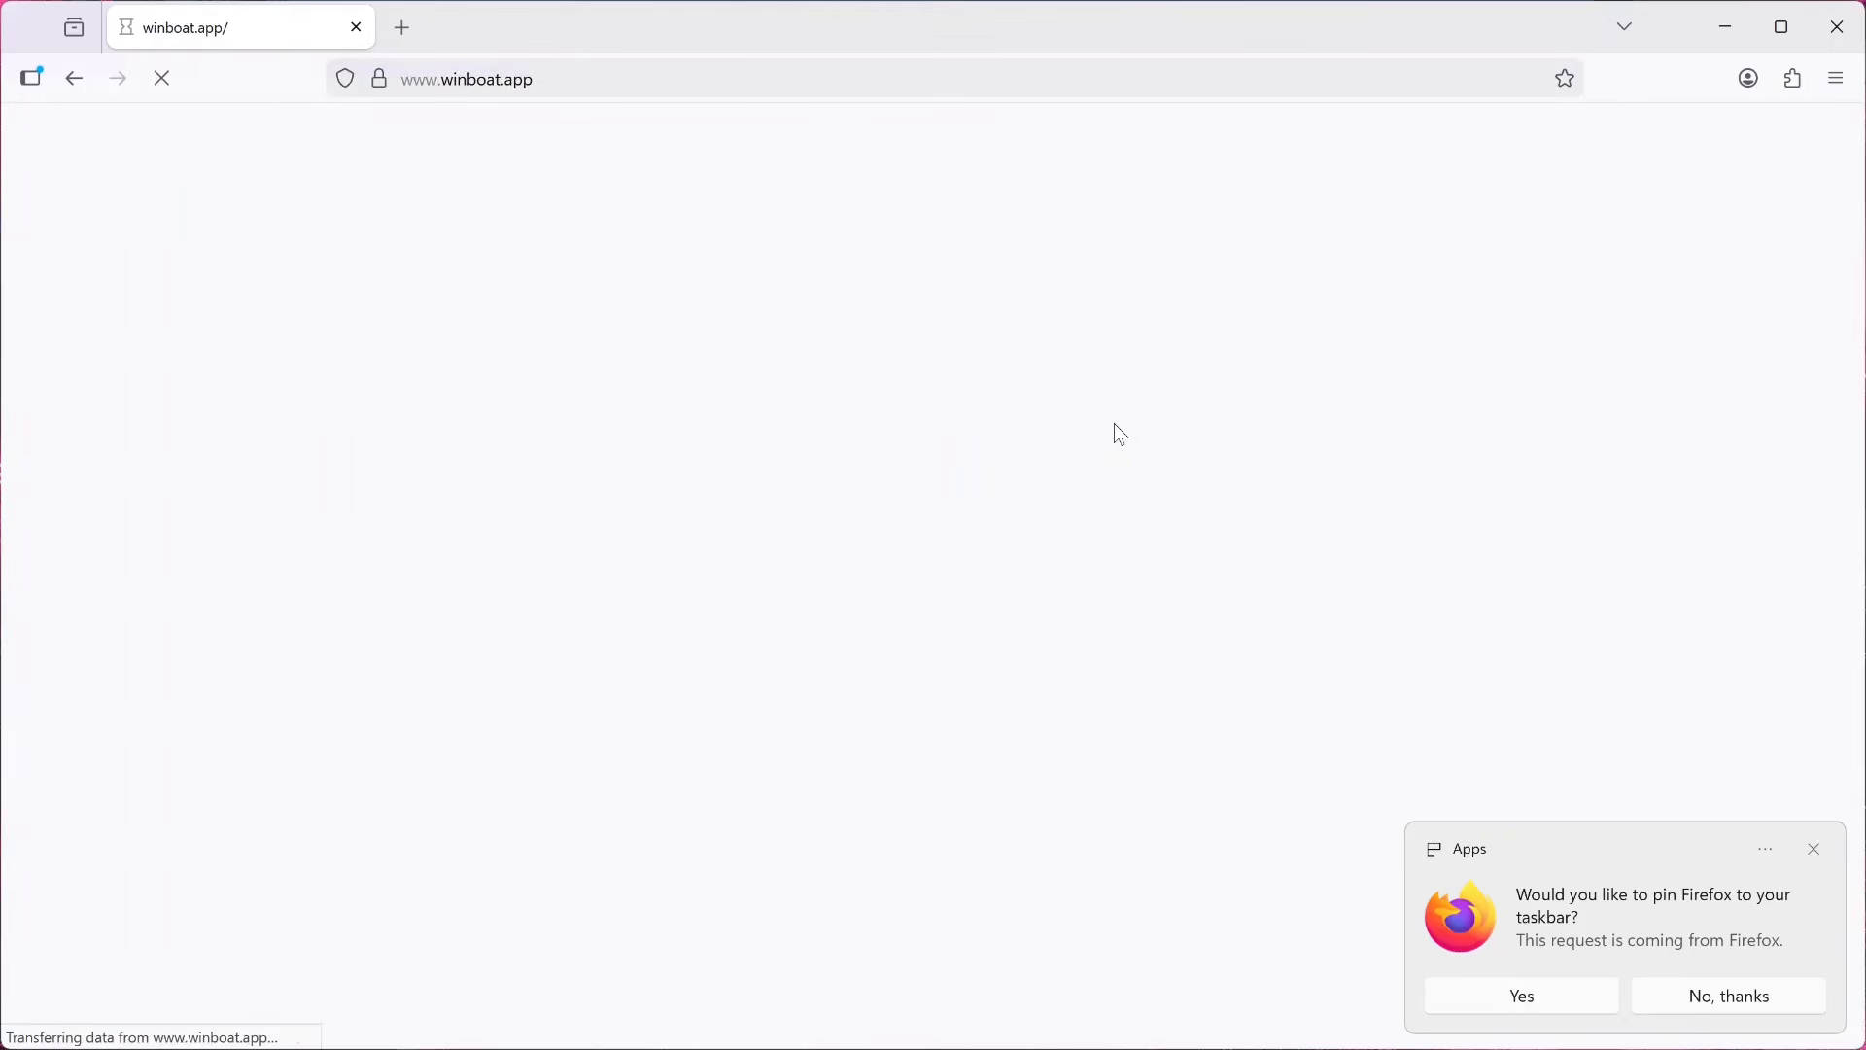